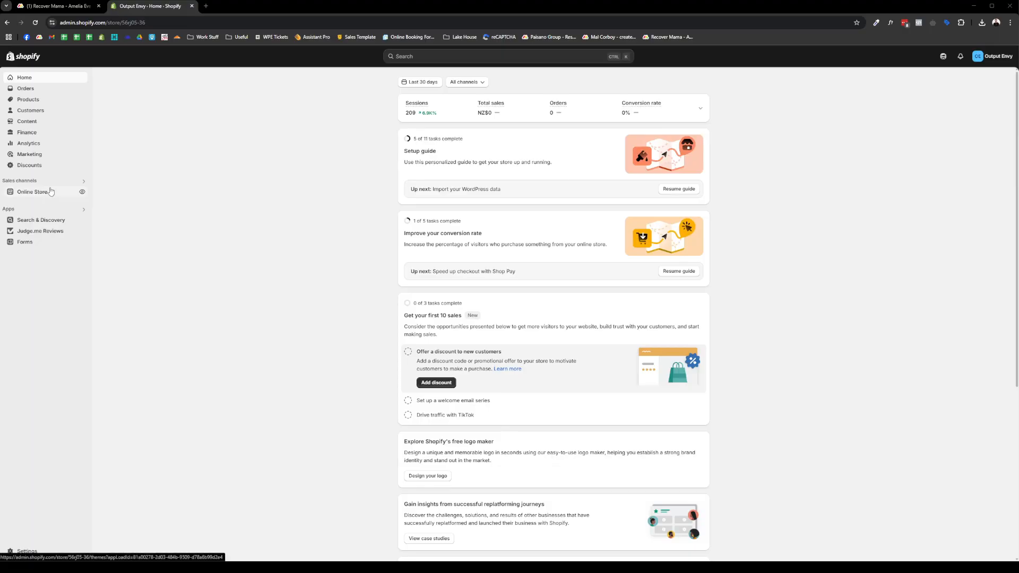
- Go to Online Store and start customizing the live Focal theme
left_click(61, 192)
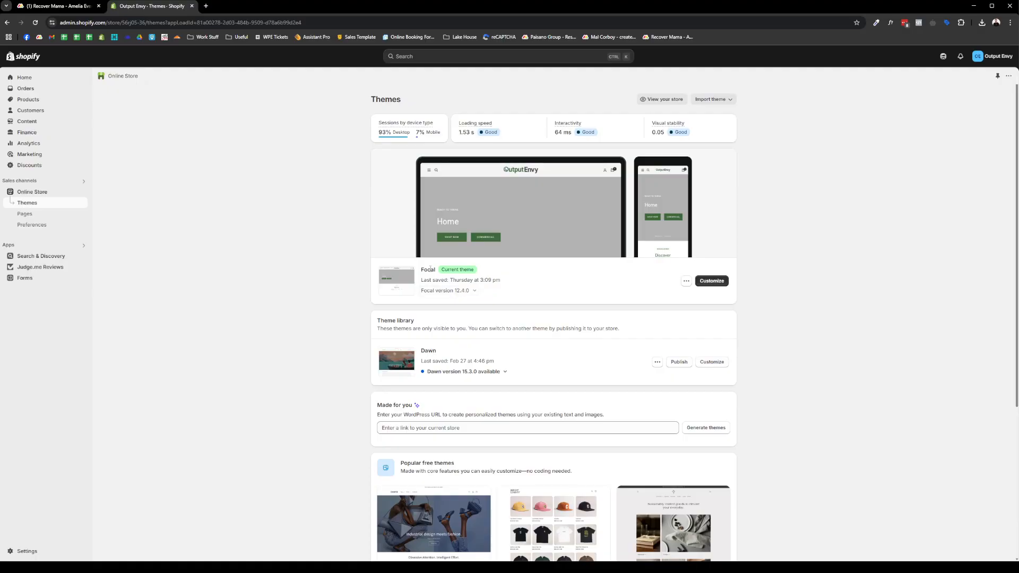
left_click(712, 281)
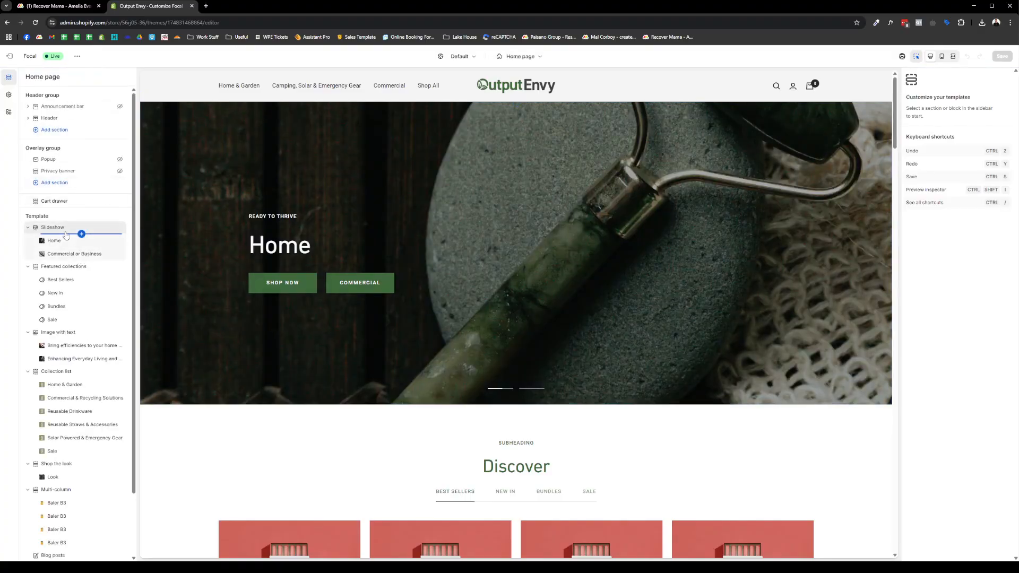
- Inspect the Slideshow, Featured collections, Image with text and Shop By Purpose collection list sections
left_click(64, 228)
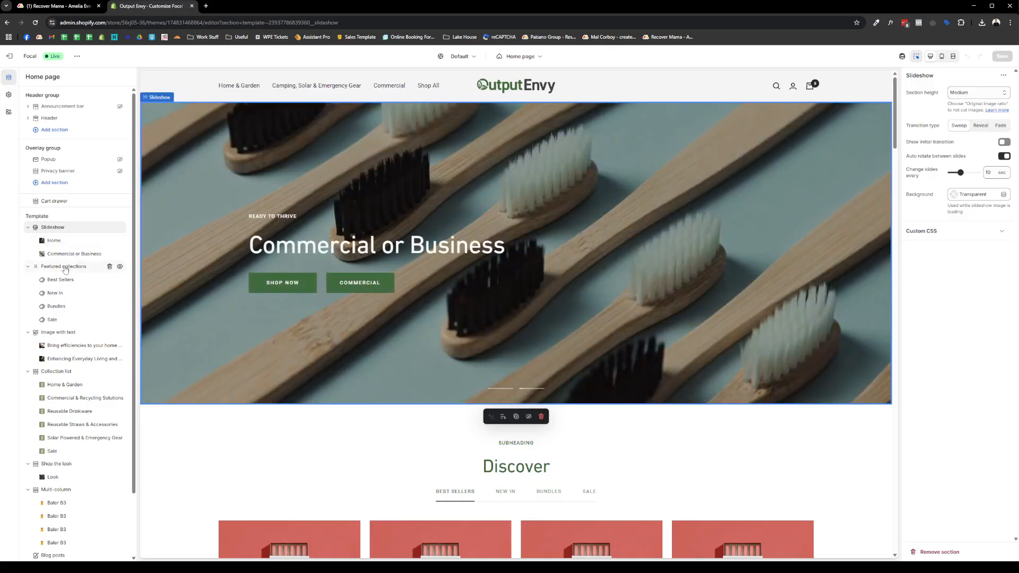
left_click(64, 266)
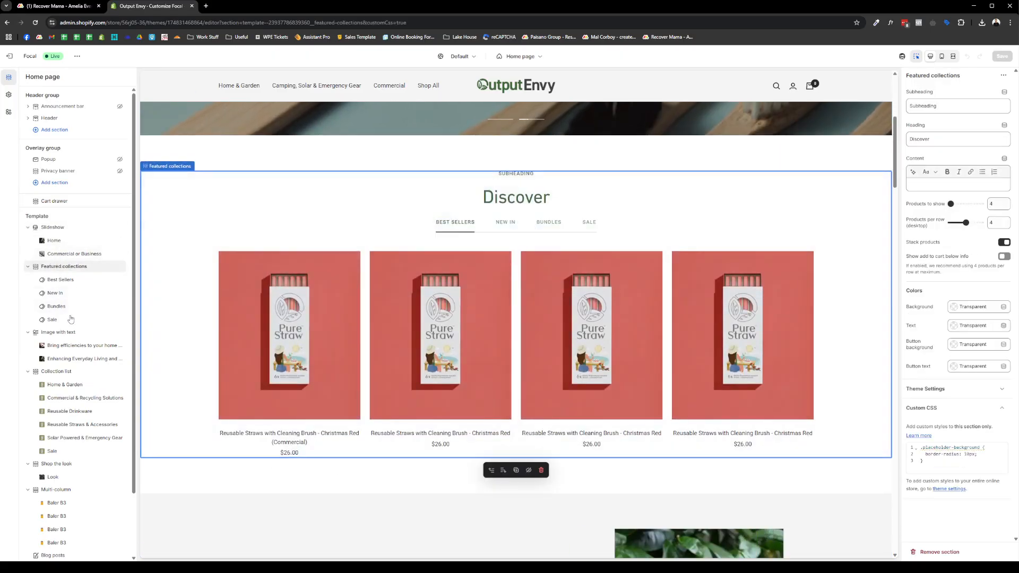
left_click(62, 296)
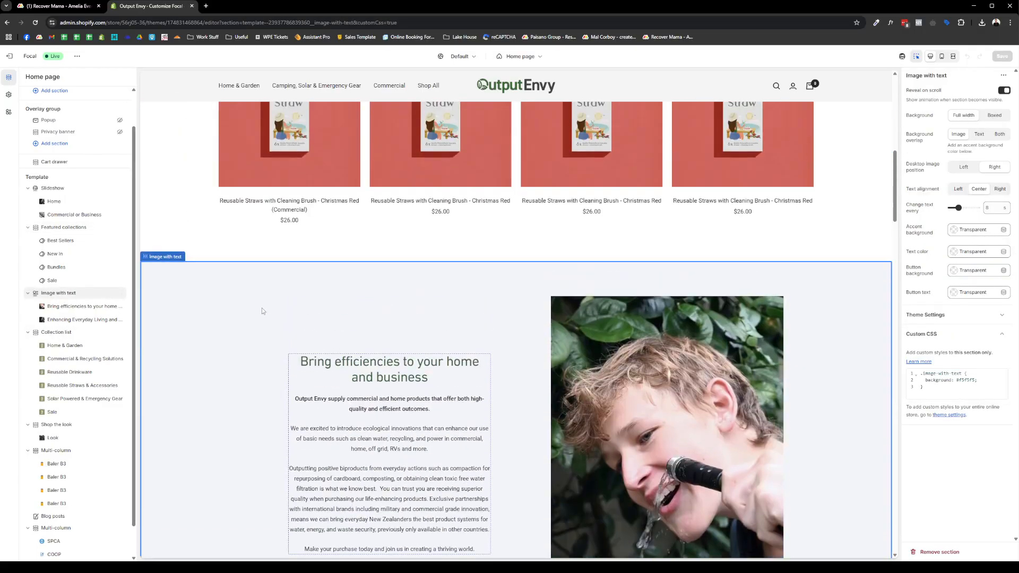
scroll(278, 296, "down", 7)
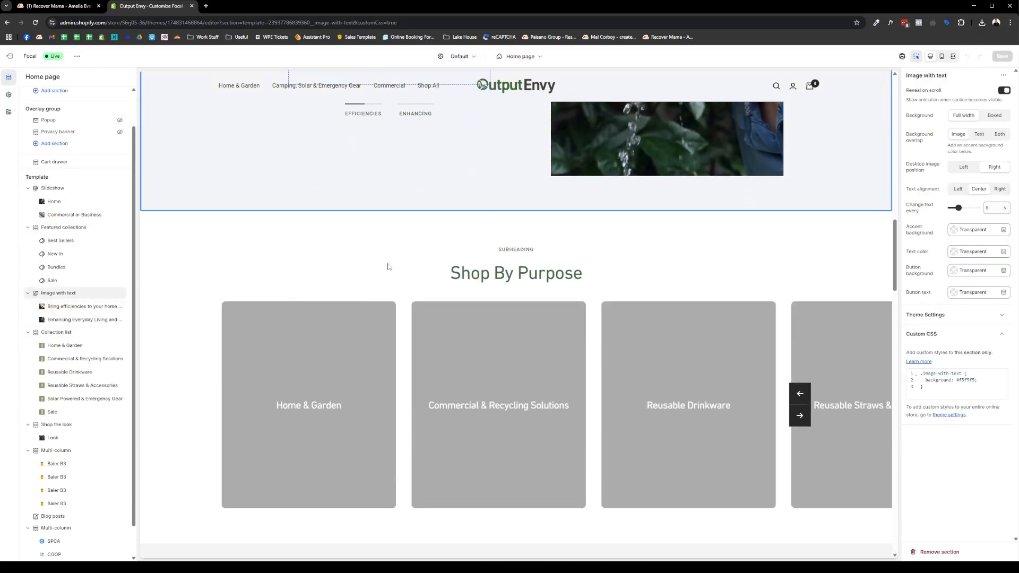
left_click(516, 272)
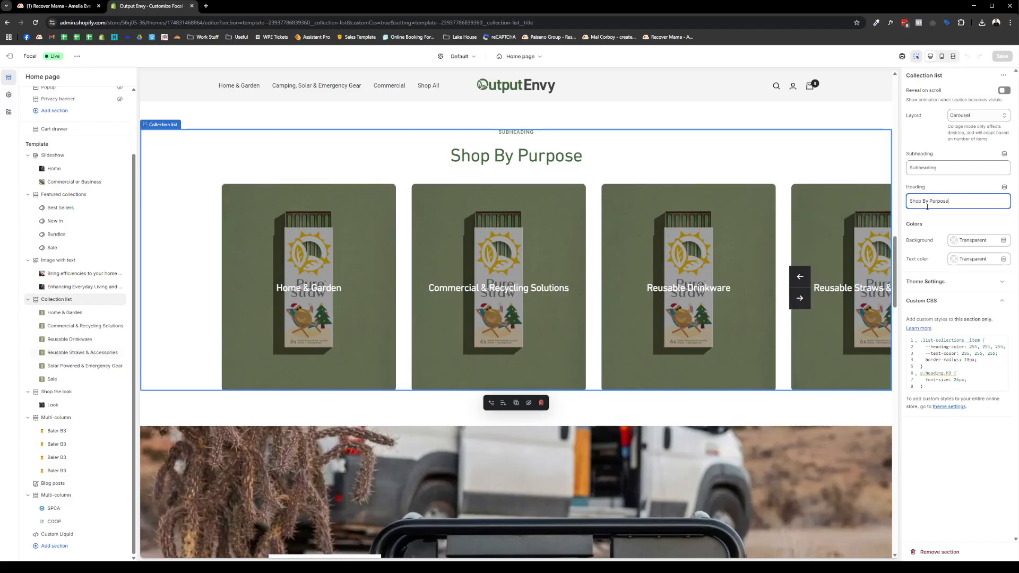
left_click(963, 169)
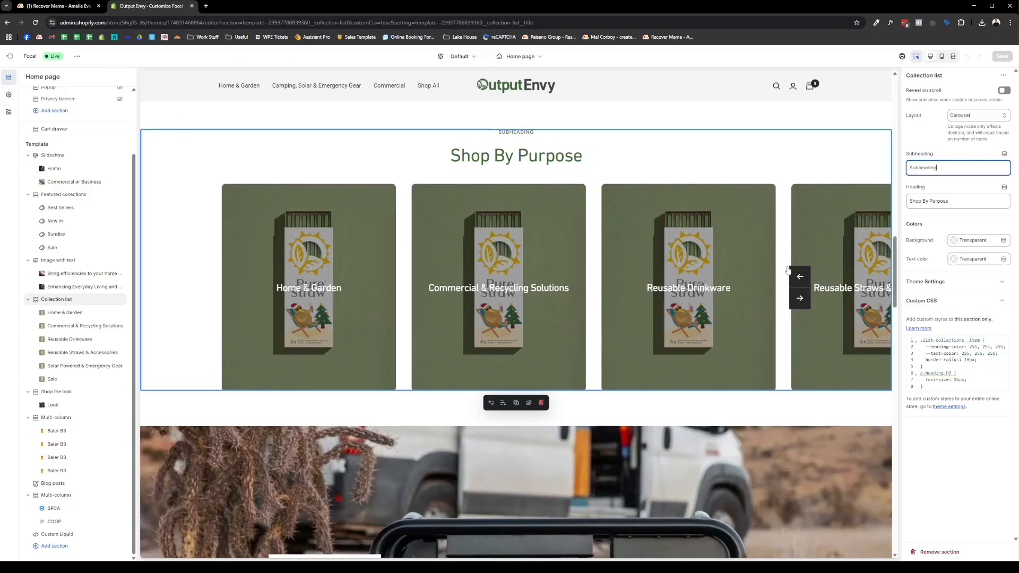
- Select the Commercial Recycling Balers multi-column section
scroll(571, 305, "down", 8)
scroll(519, 308, "down", 3)
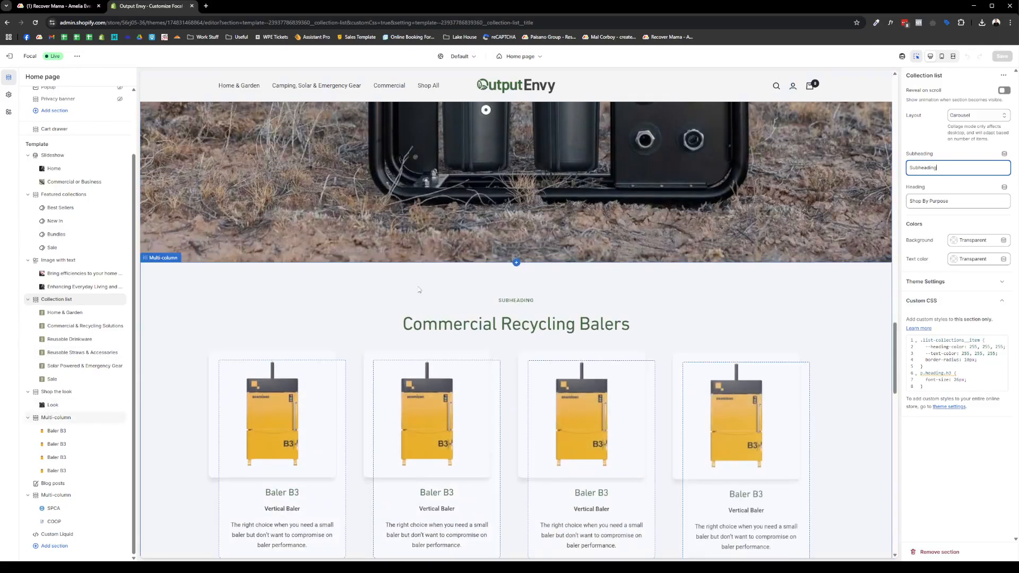
scroll(667, 245, "up", 1)
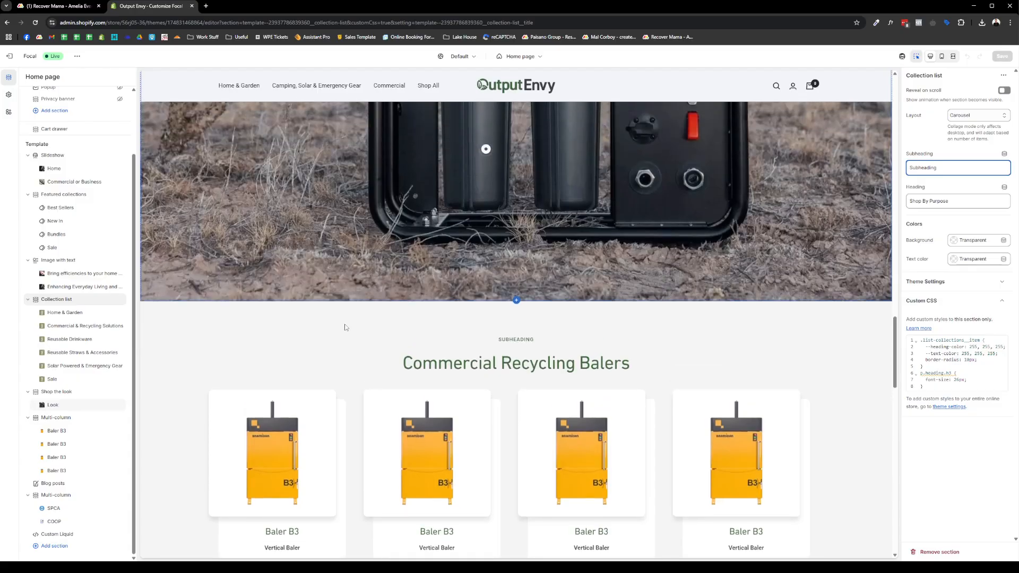
left_click(300, 326)
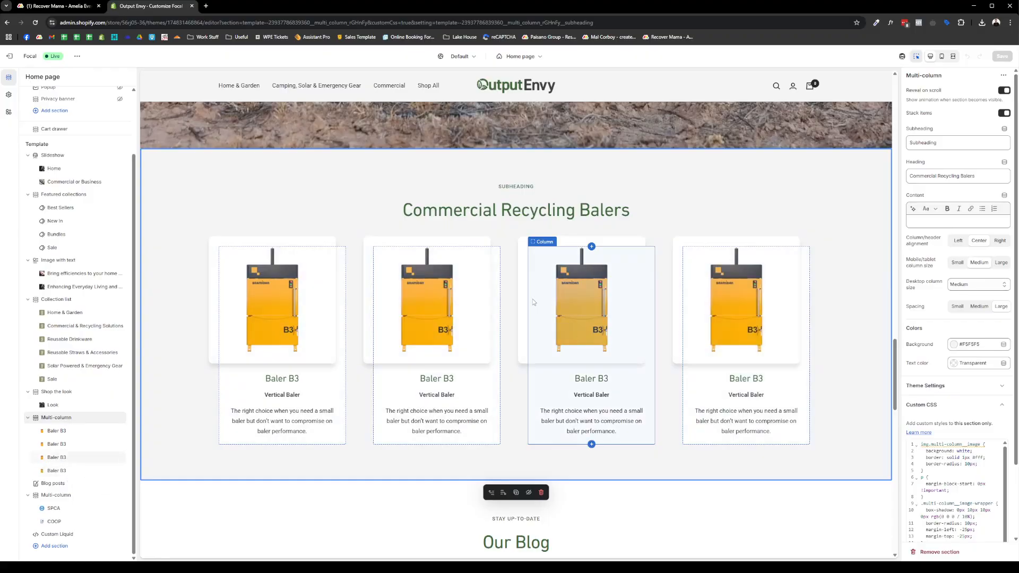
- Open the third Baler B3 column and inspect its heading and description
left_click(588, 307)
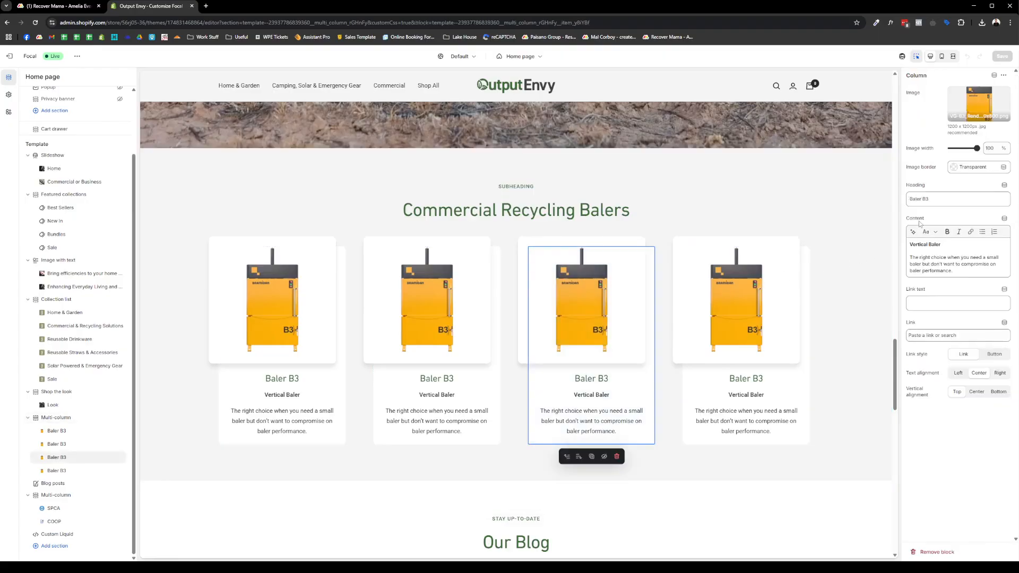
left_click(939, 201)
left_click(942, 248)
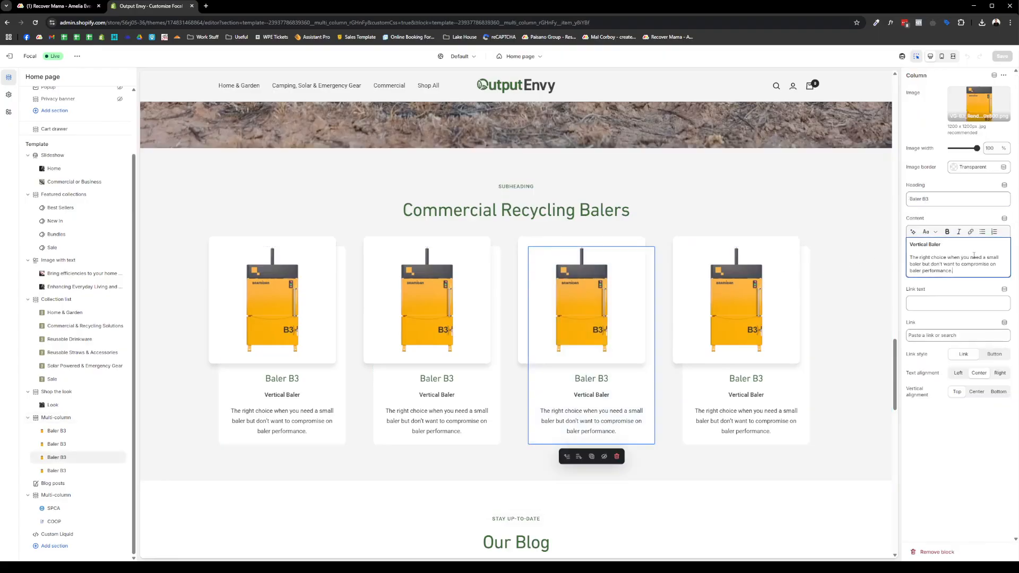
left_click_drag(969, 272, 896, 241)
left_click(937, 265)
- Try 'button' as the column's link text, view link destinations, then clear the text
left_click(955, 307)
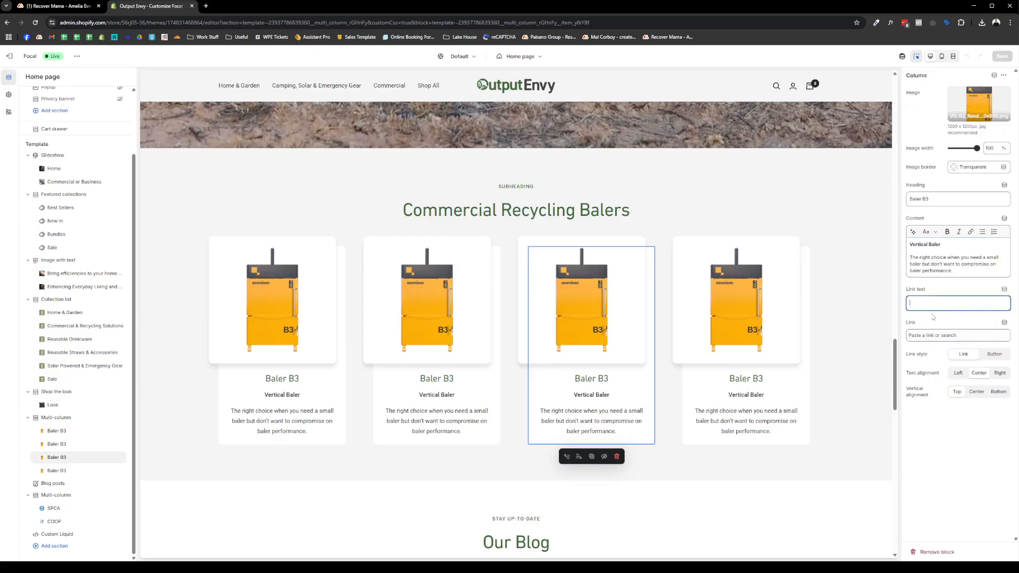
type("button")
key("Tab")
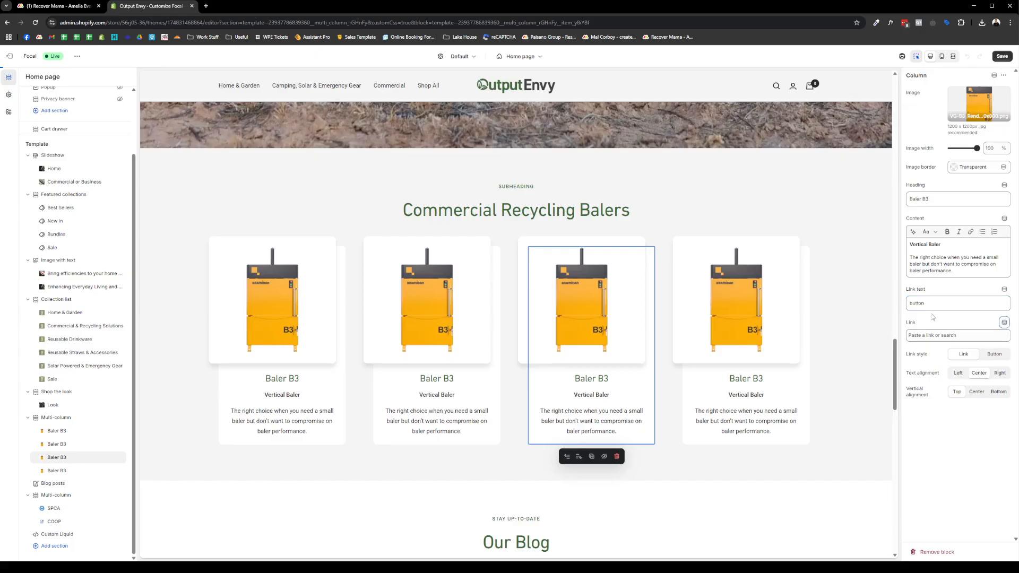
left_click(939, 334)
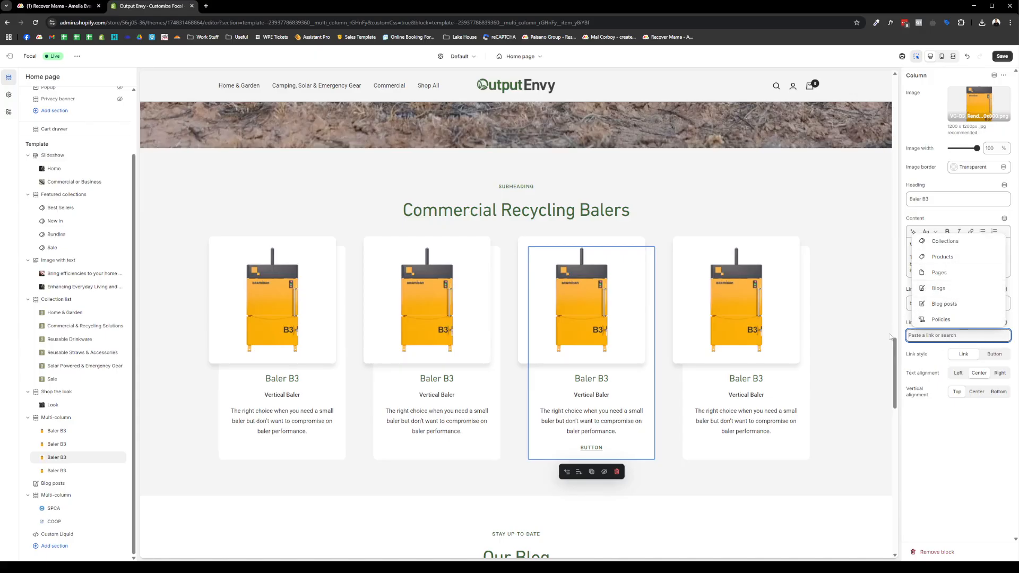
left_click_drag(936, 355, 939, 342)
left_click_drag(943, 306, 878, 302)
key("BackSpace")
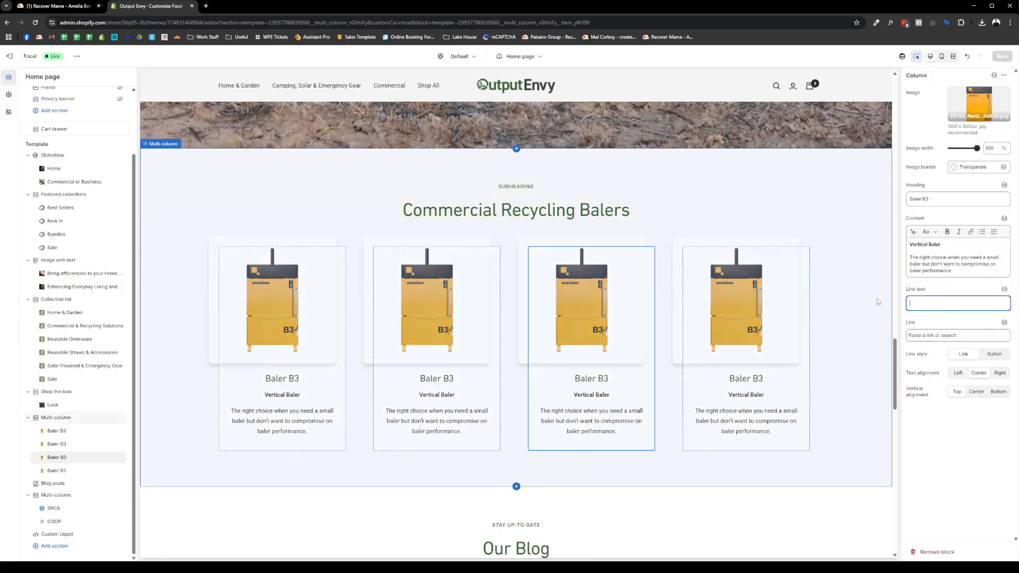
scroll(577, 252, "up", 15)
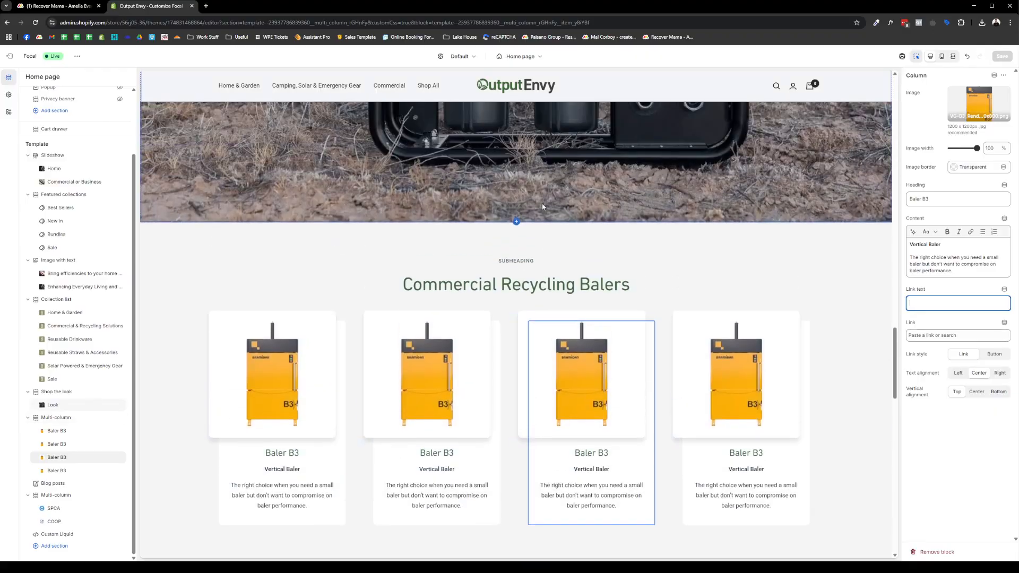
scroll(611, 257, "up", 10)
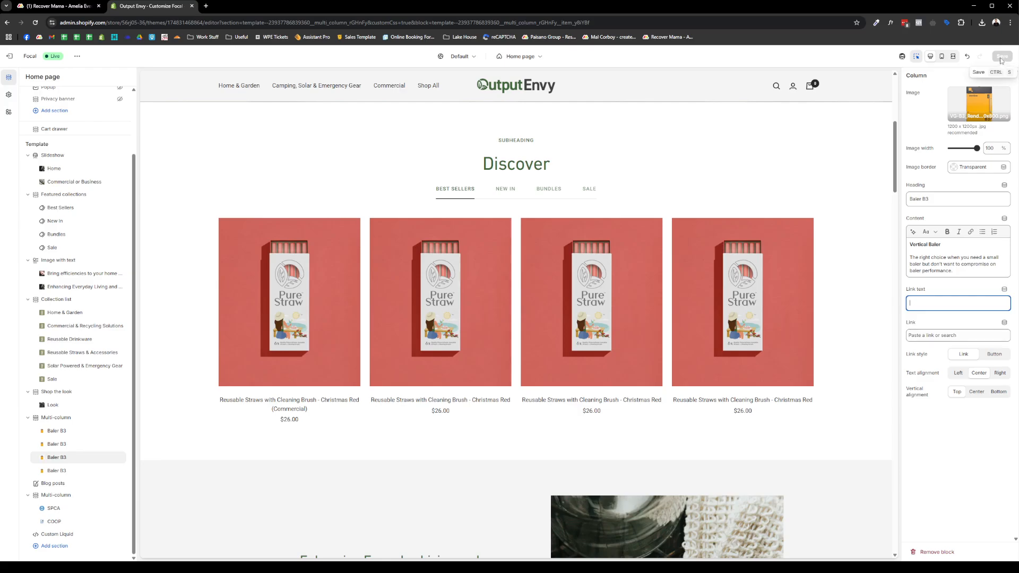
- Switch the editor to the Products > Default product template
scroll(436, 203, "up", 5)
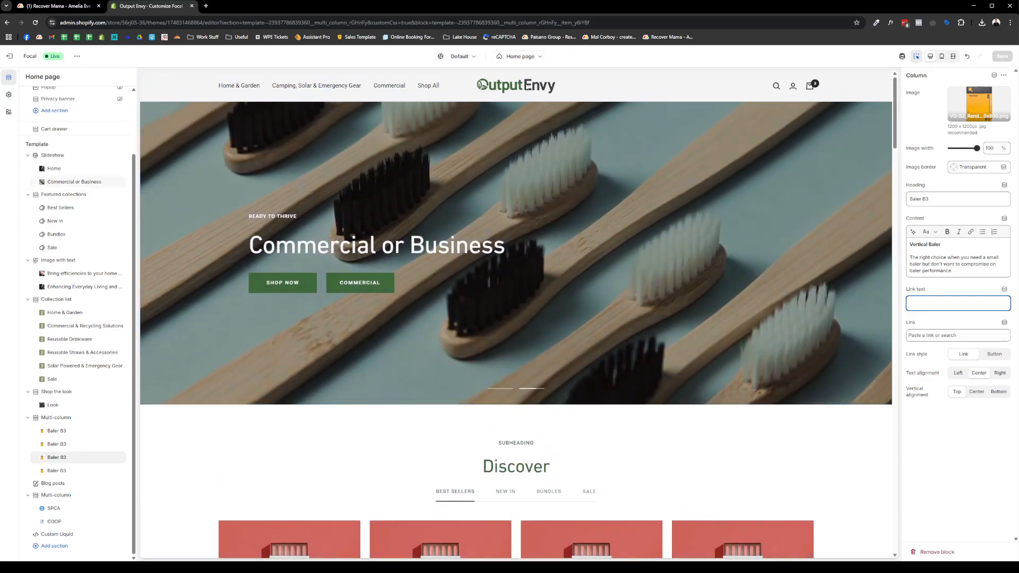
left_click(520, 56)
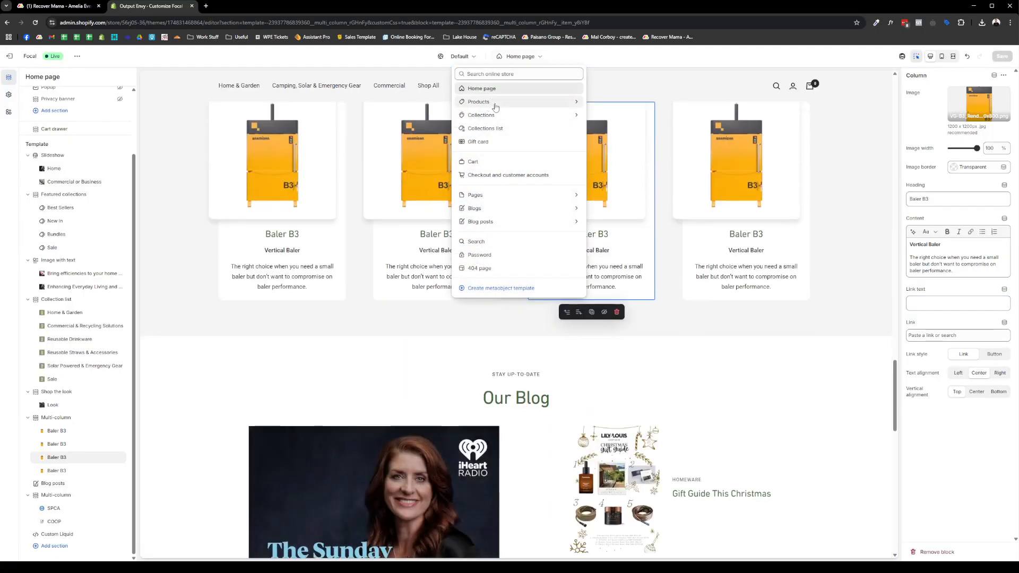
left_click(494, 103)
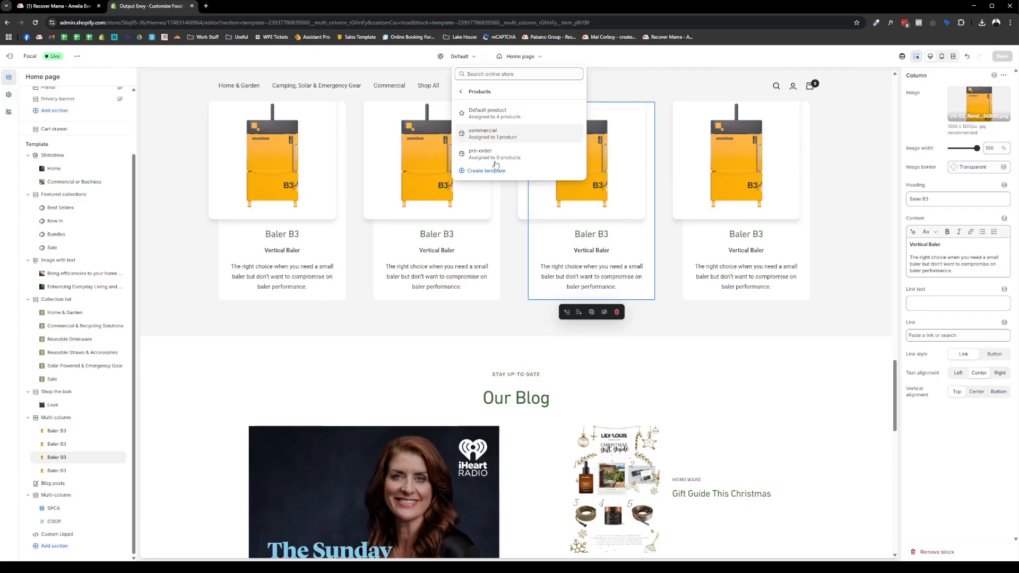
left_click(530, 114)
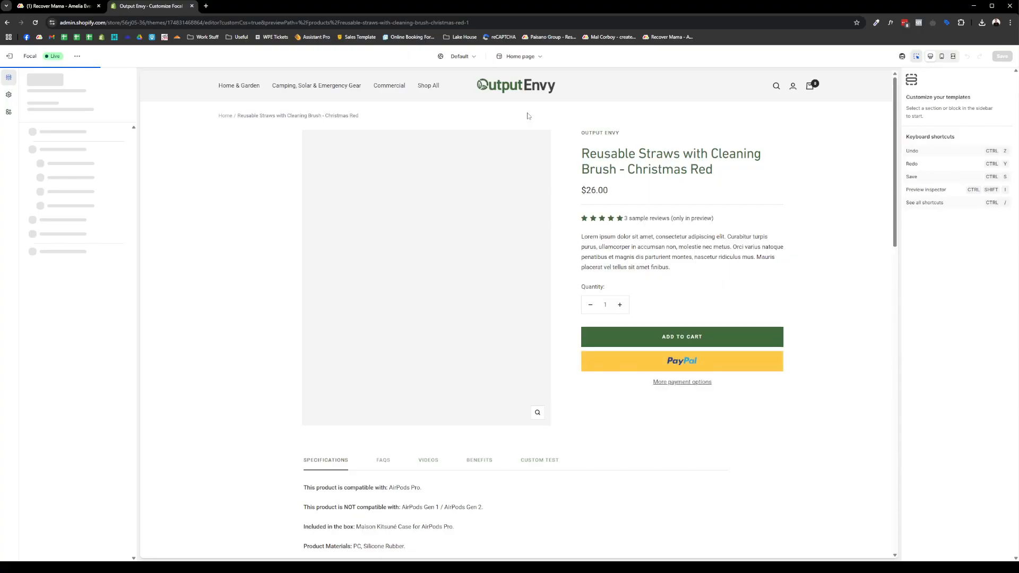
- Inspect the Product page section and its Star Ratings and Description blocks
left_click(606, 184)
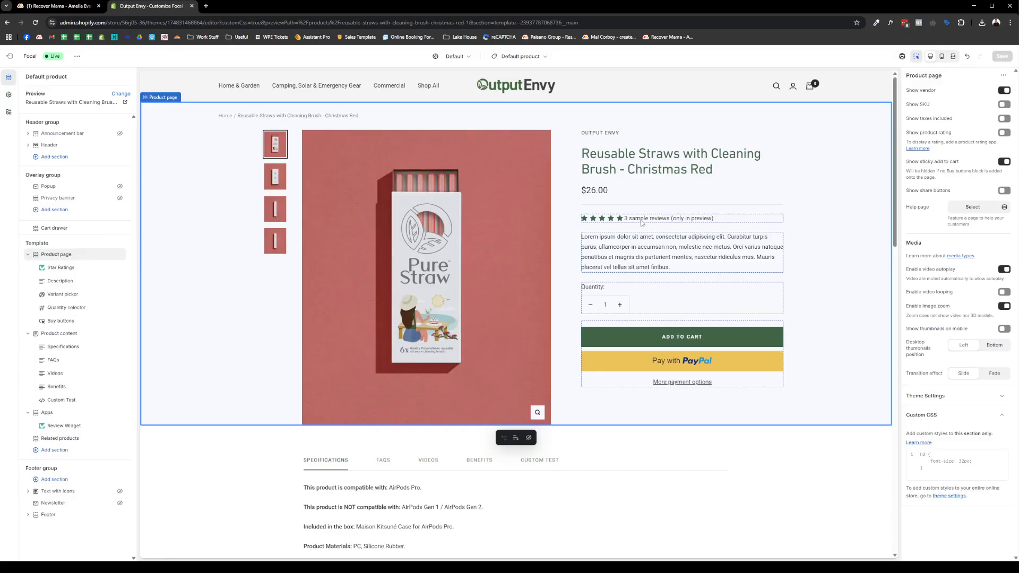
left_click(692, 221)
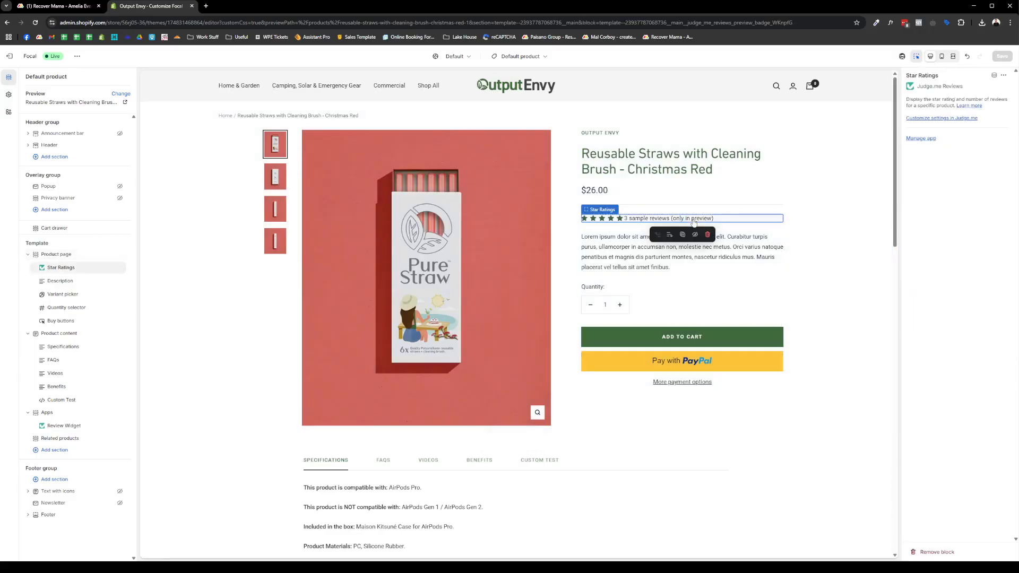
left_click(628, 254)
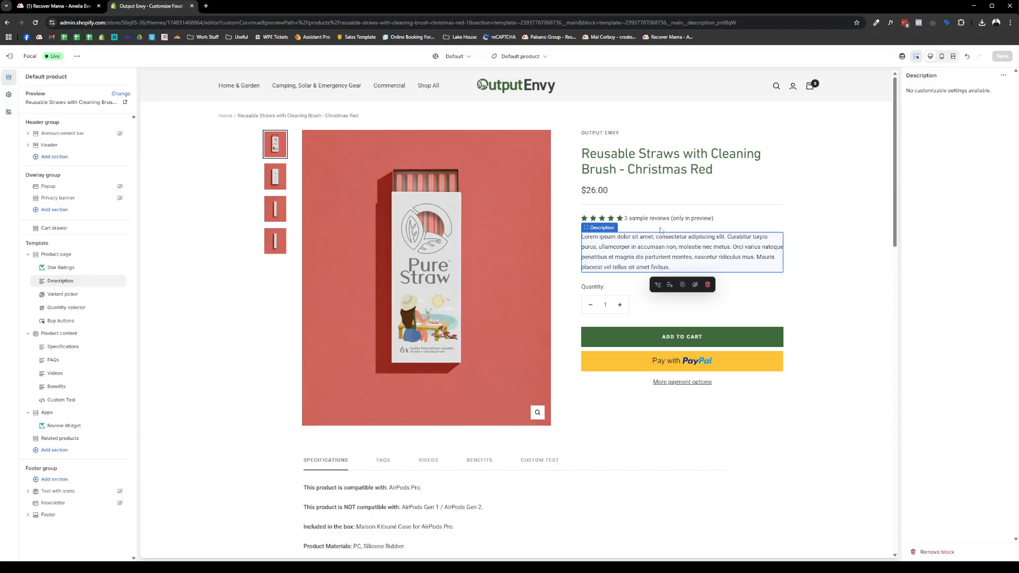
left_click(683, 220)
left_click(636, 160)
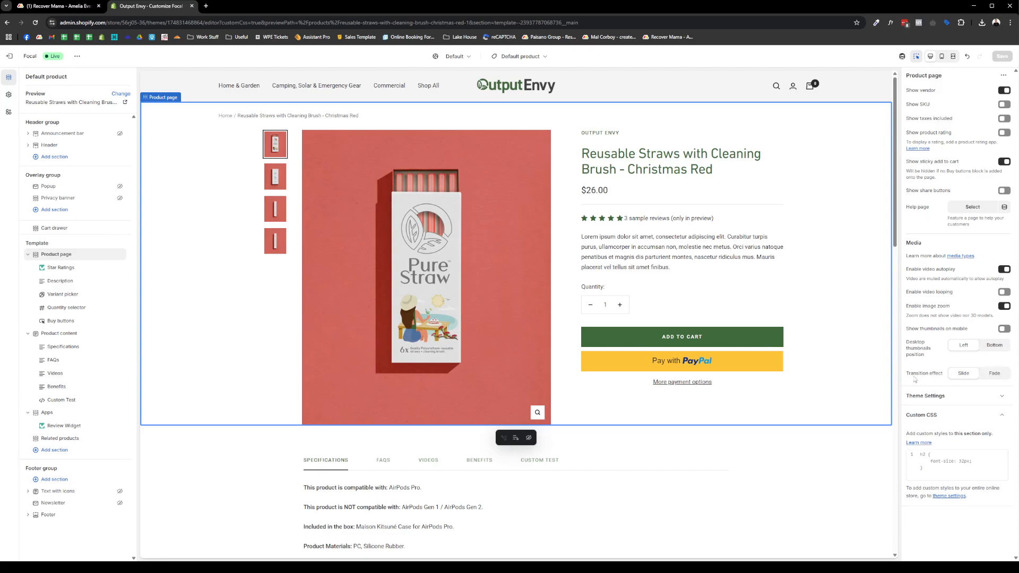
- Inspect the Product content section's Specifications tab and the related products section
scroll(351, 319, "down", 3)
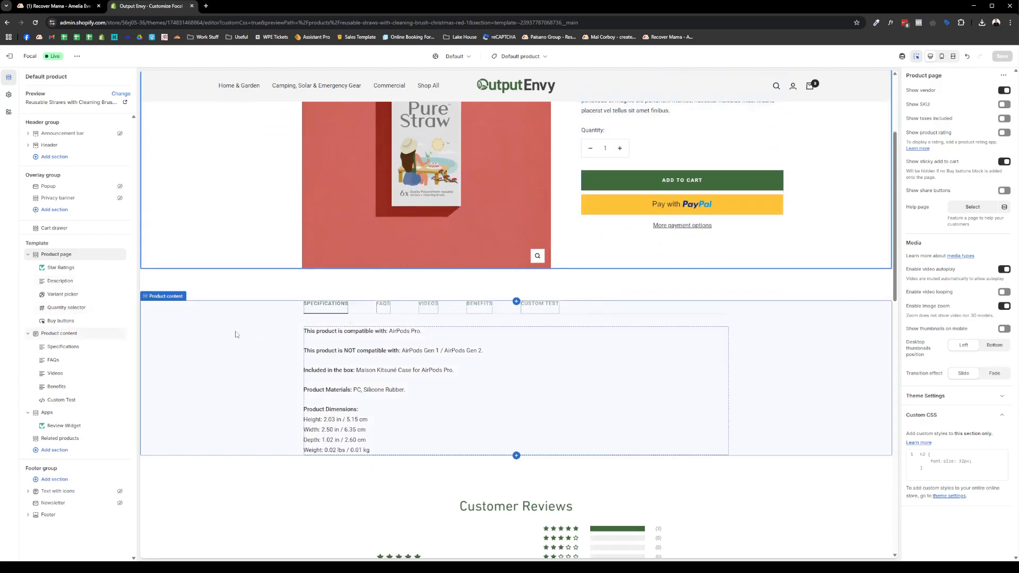
left_click(206, 344)
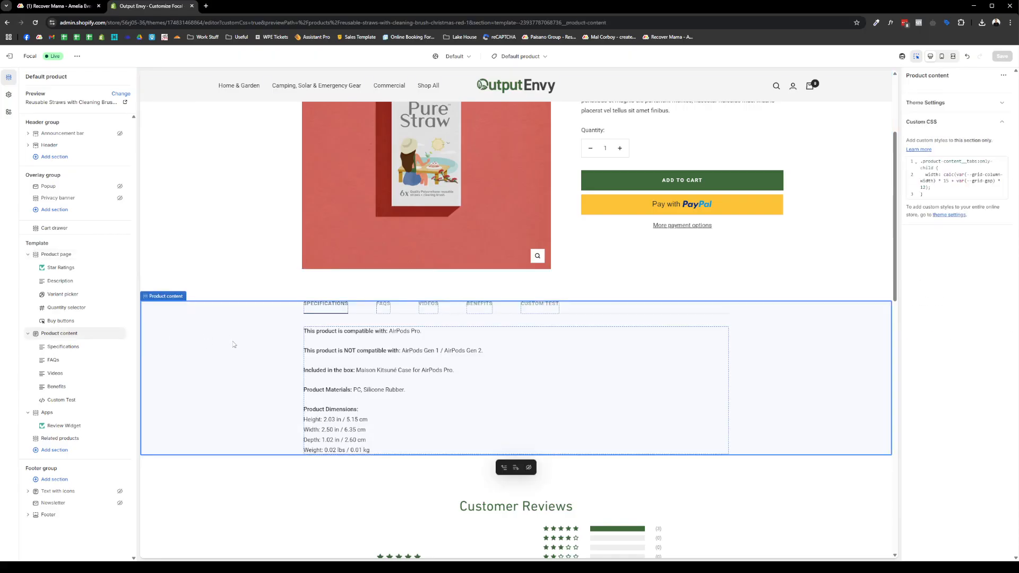
left_click(349, 312)
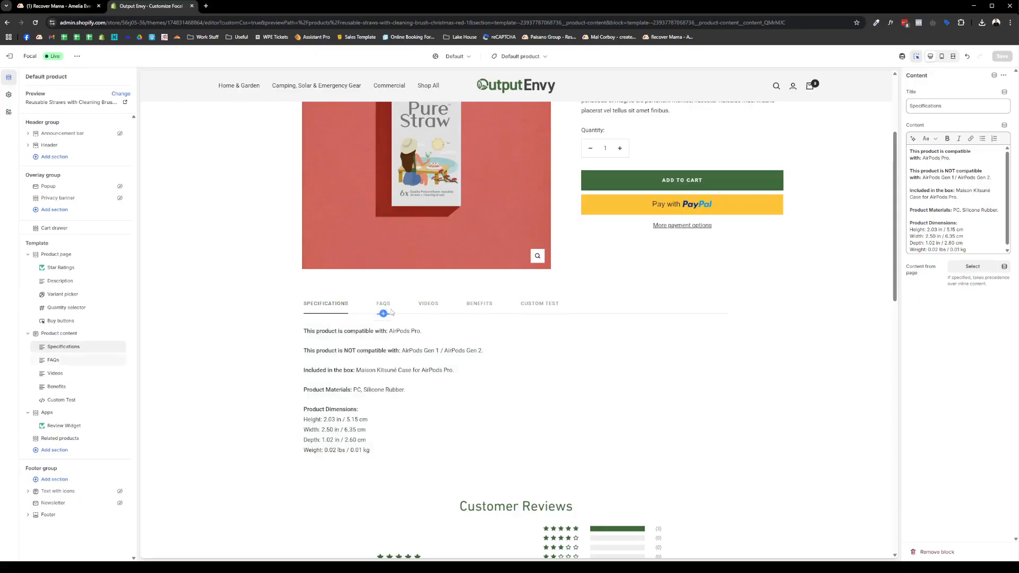
scroll(356, 378, "down", 15)
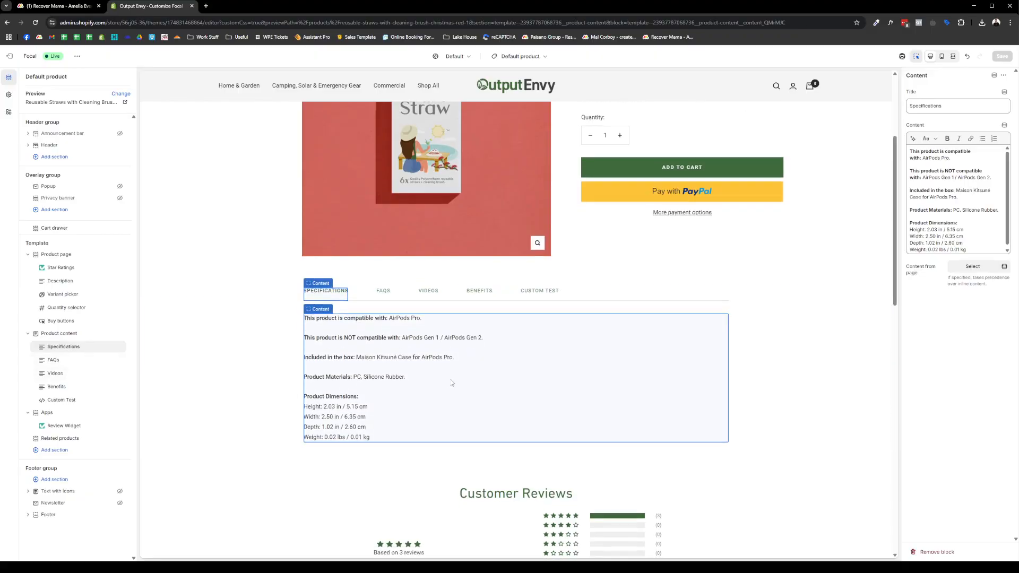
left_click(373, 351)
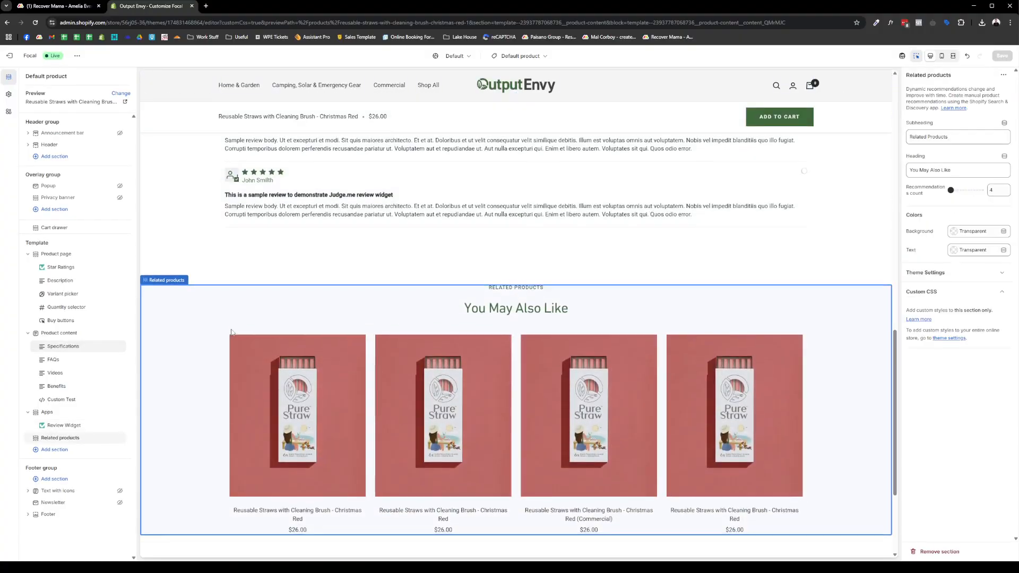
- Review the product reviews app and You May Also Like sections, then bring up the template list
scroll(210, 339, "down", 3)
scroll(201, 318, "up", 7)
left_click(195, 306)
scroll(200, 303, "down", 6)
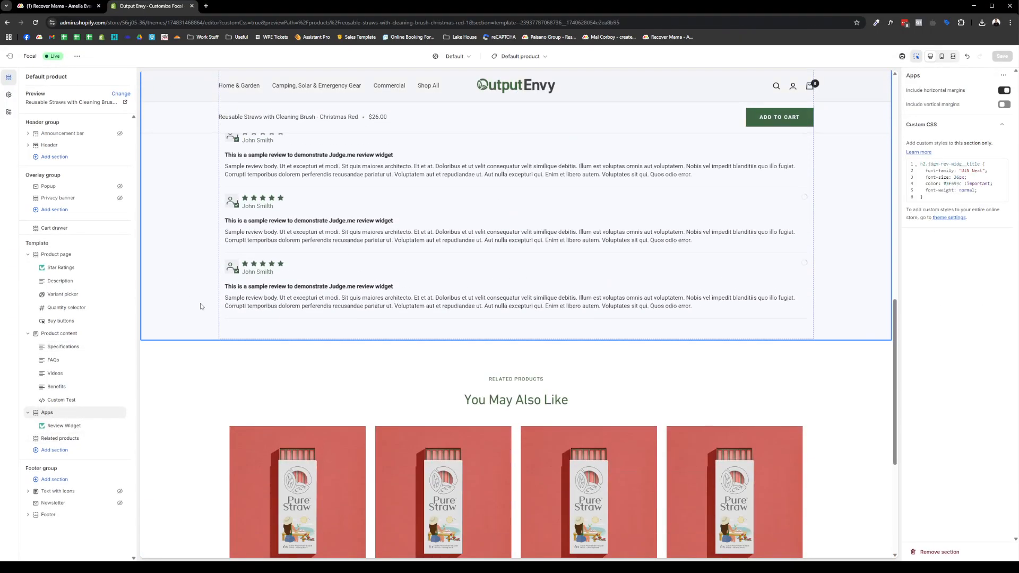
left_click(200, 302)
scroll(209, 306, "down", 2)
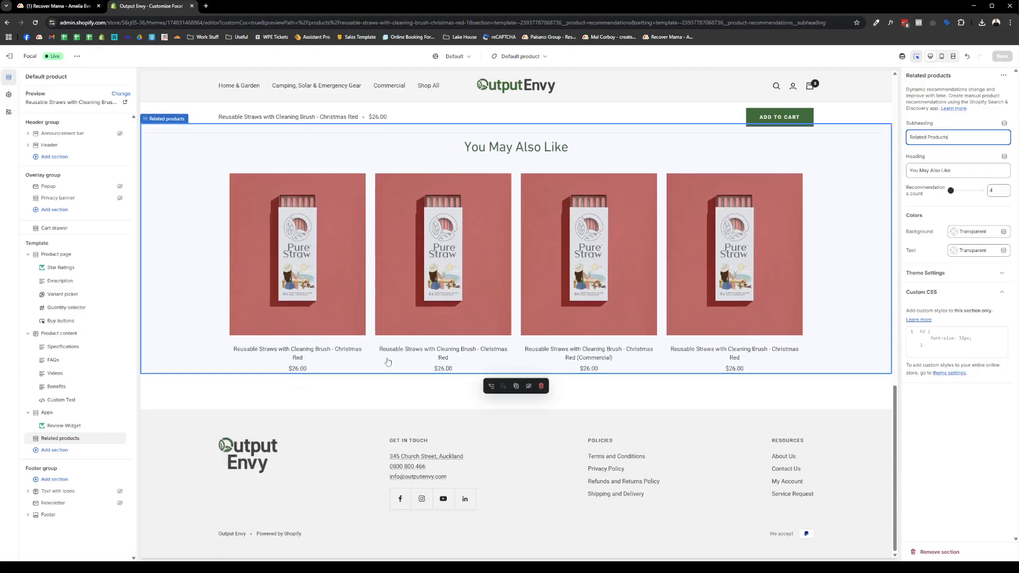
scroll(371, 345, "up", 10)
left_click(513, 56)
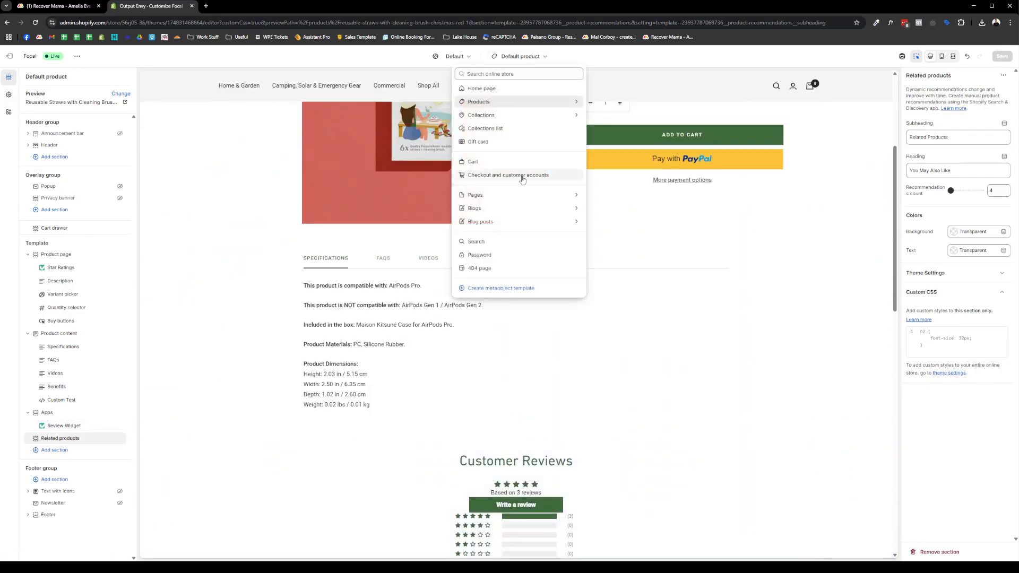
- Switch to the commercial product template and inspect its Enquire Now button and Specifications block
left_click(497, 103)
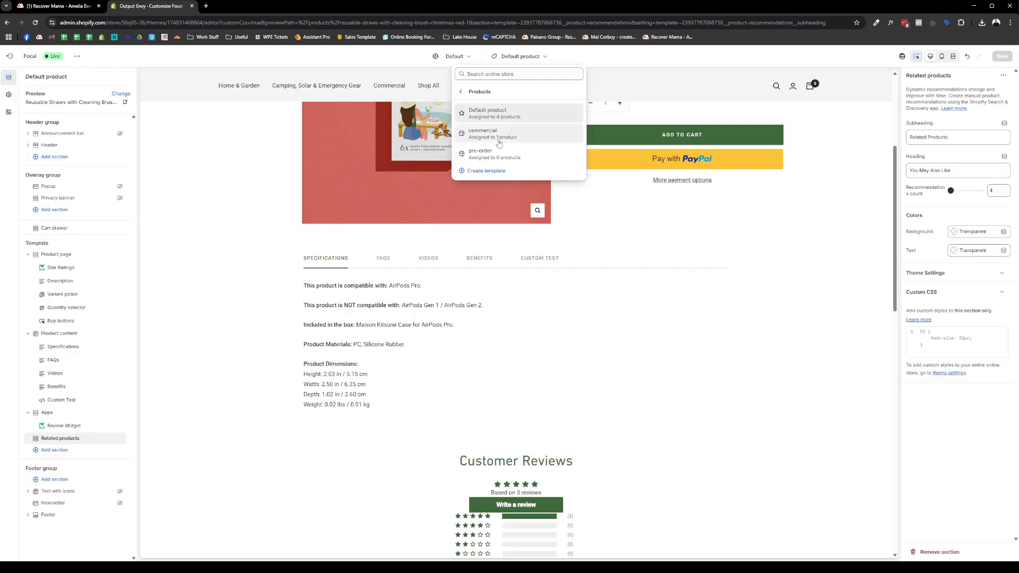
left_click(500, 137)
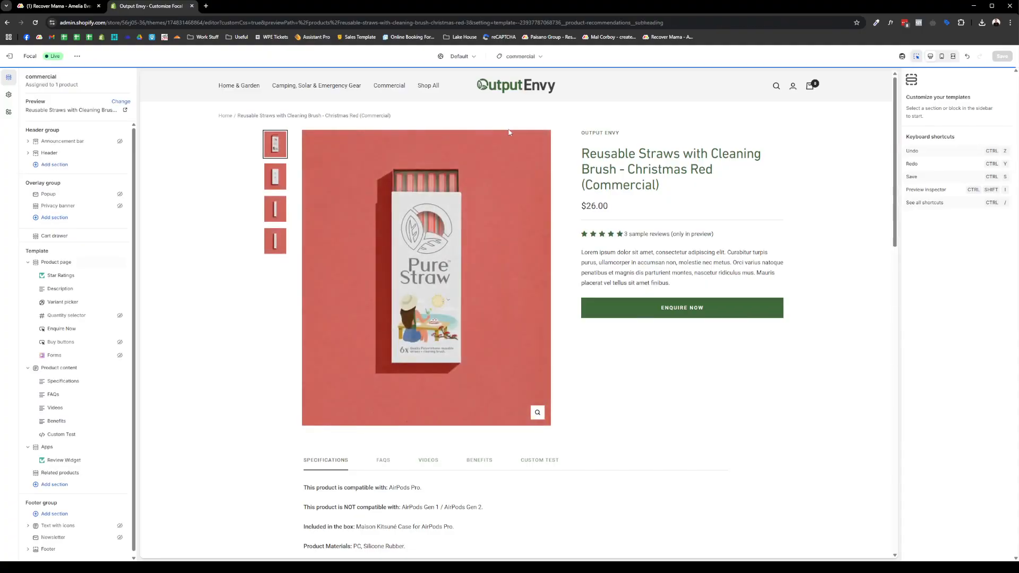
left_click(683, 306)
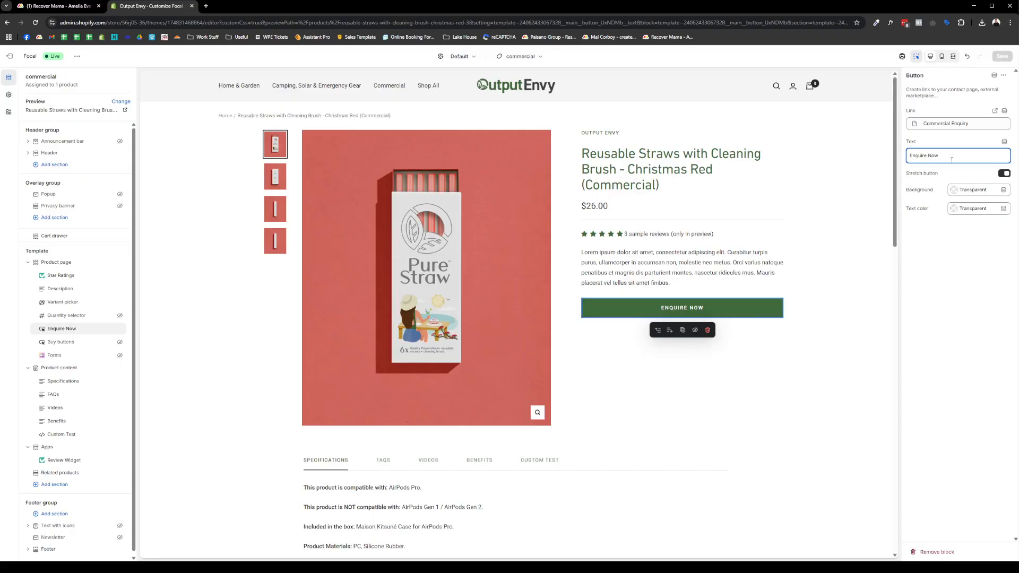
scroll(609, 298, "down", 2)
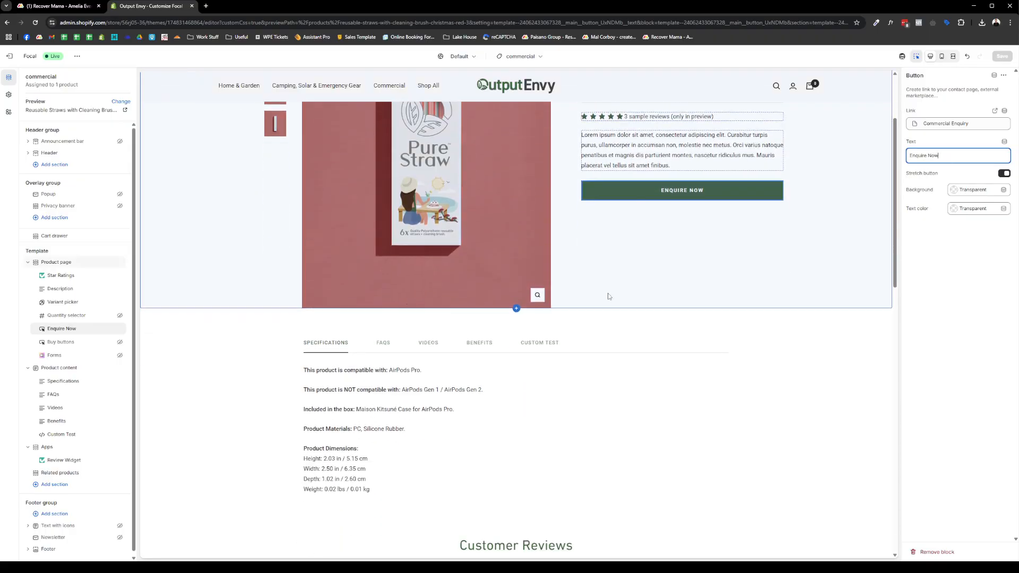
left_click(510, 385)
scroll(284, 360, "down", 2)
- Switch to the Default collection template and inspect the Accessories banner and collection page settings
scroll(289, 302, "up", 2)
left_click(520, 56)
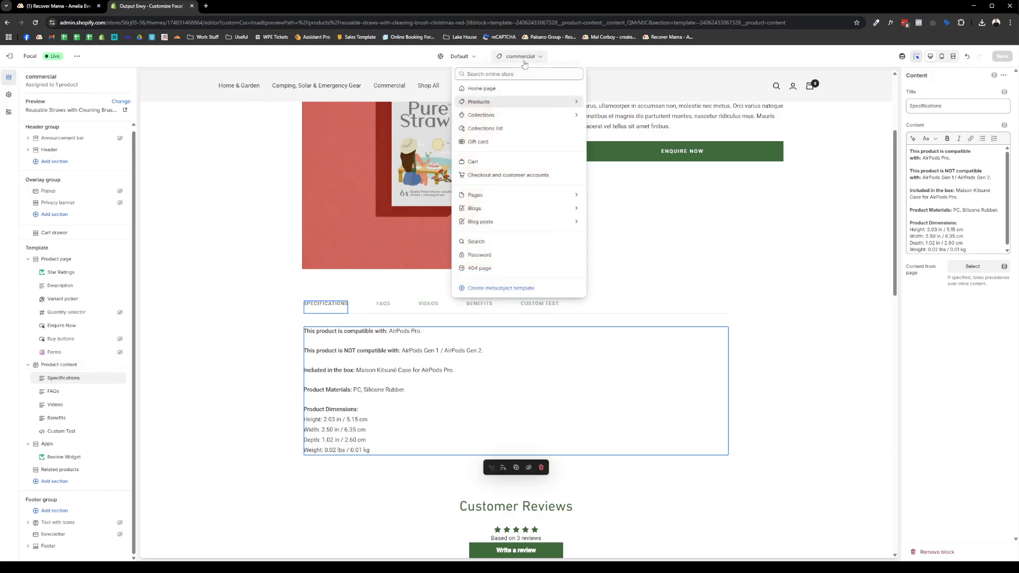
left_click(533, 114)
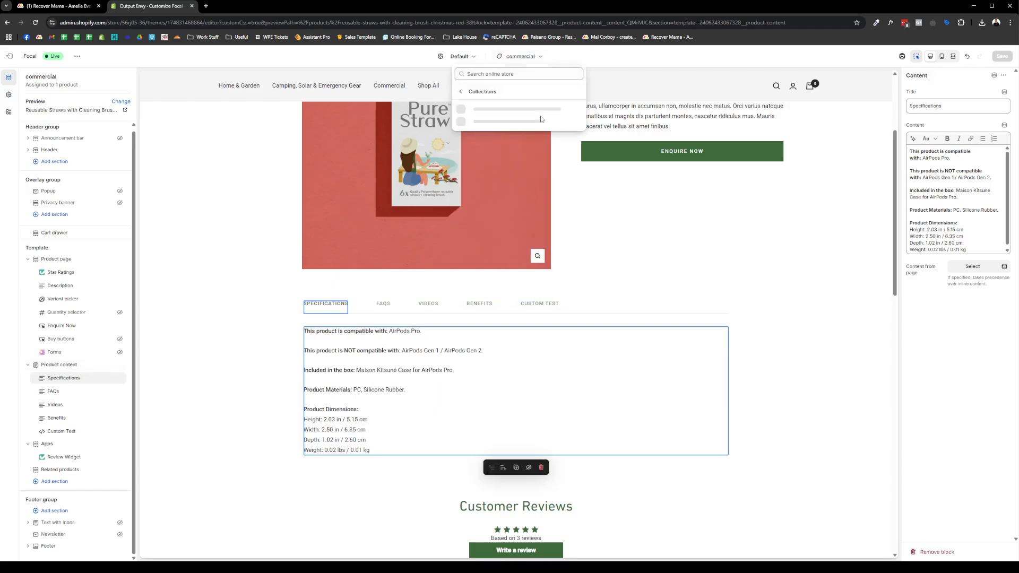
left_click(514, 110)
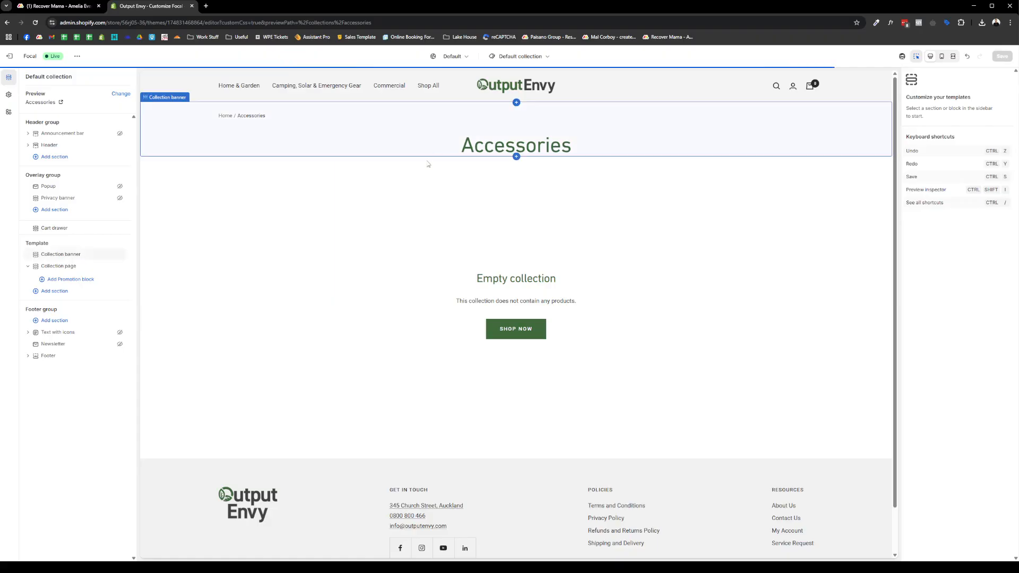
left_click(196, 145)
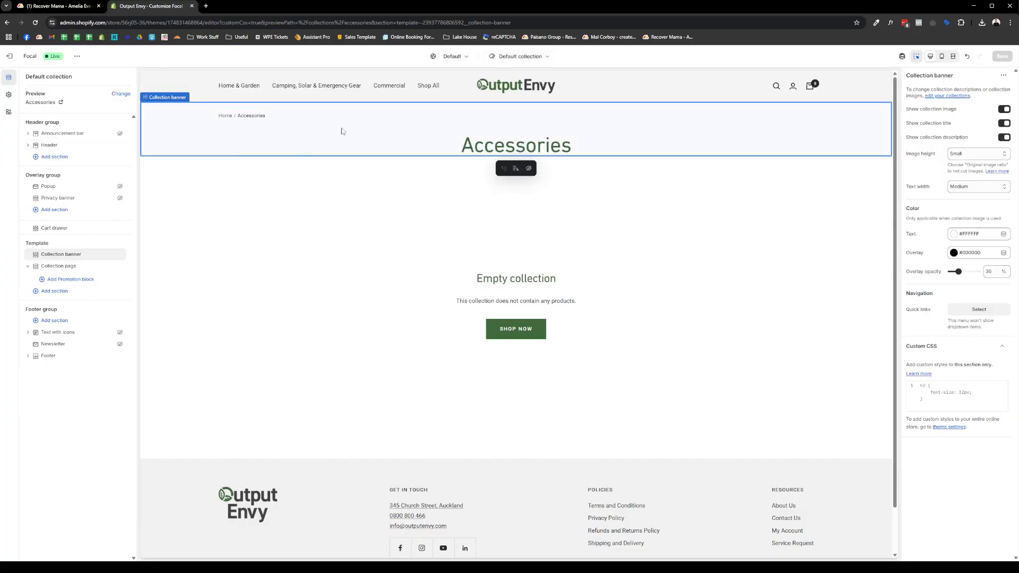
left_click(405, 259)
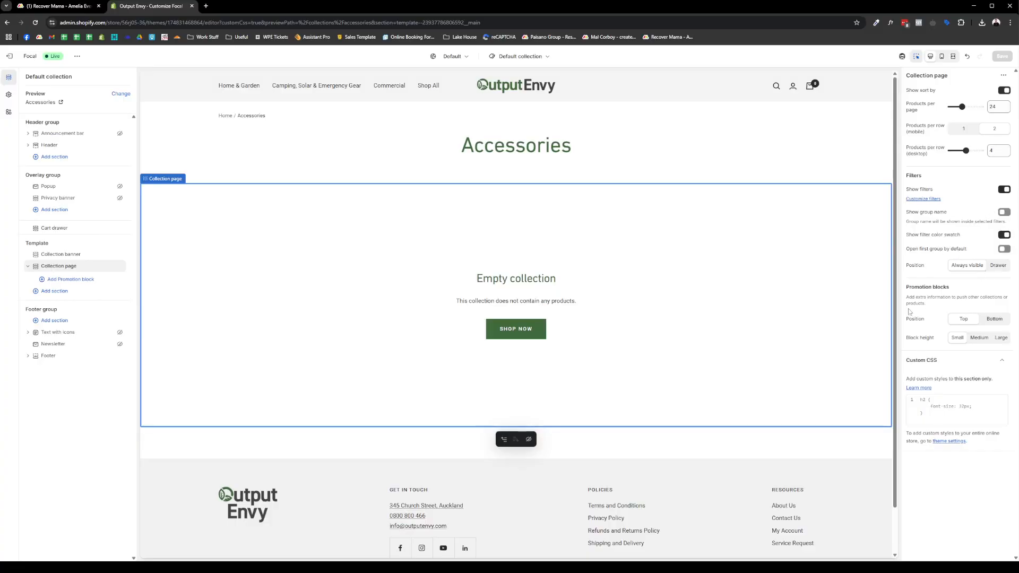
- Switch to the Collections list template and select its List collections section
left_click(519, 55)
left_click(528, 113)
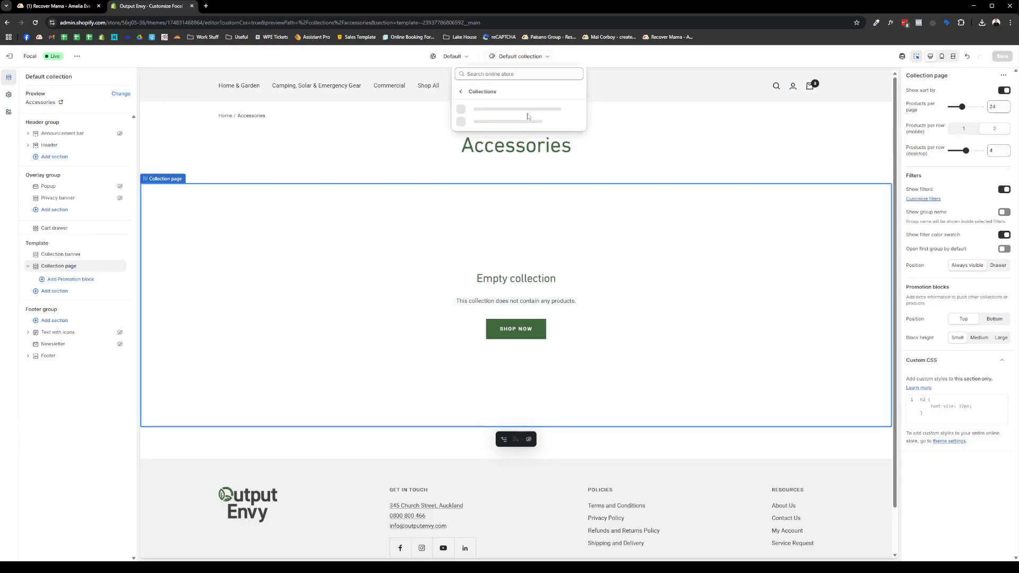
left_click(461, 92)
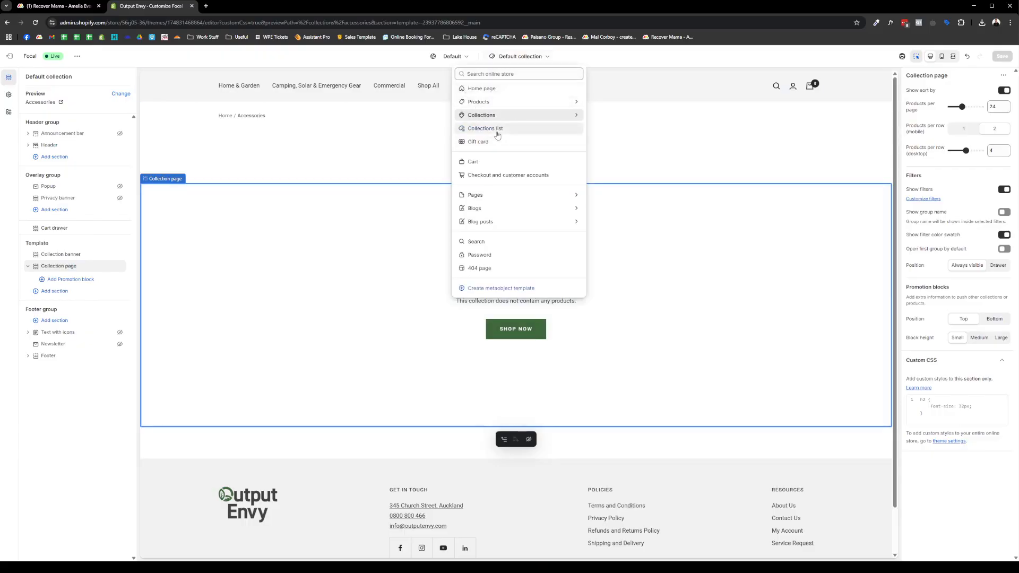
left_click(498, 129)
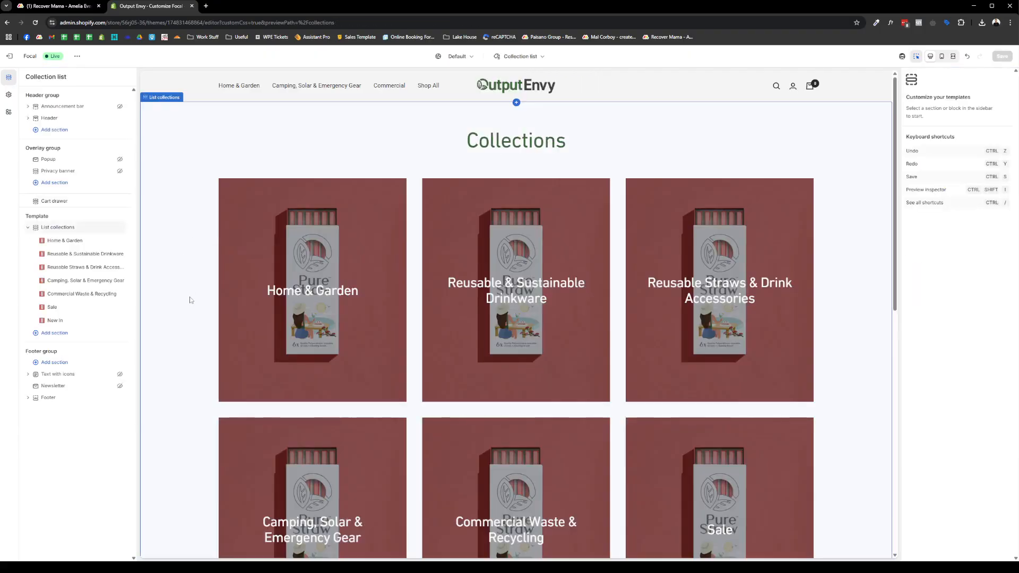
scroll(191, 299, "down", 7)
left_click(175, 271)
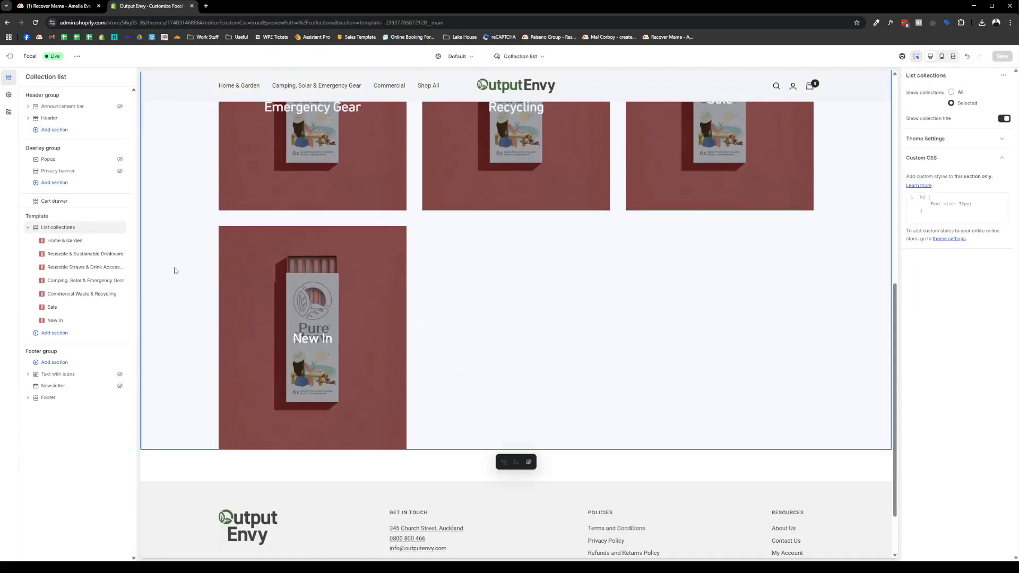
scroll(175, 270, "up", 3)
scroll(175, 271, "up", 3)
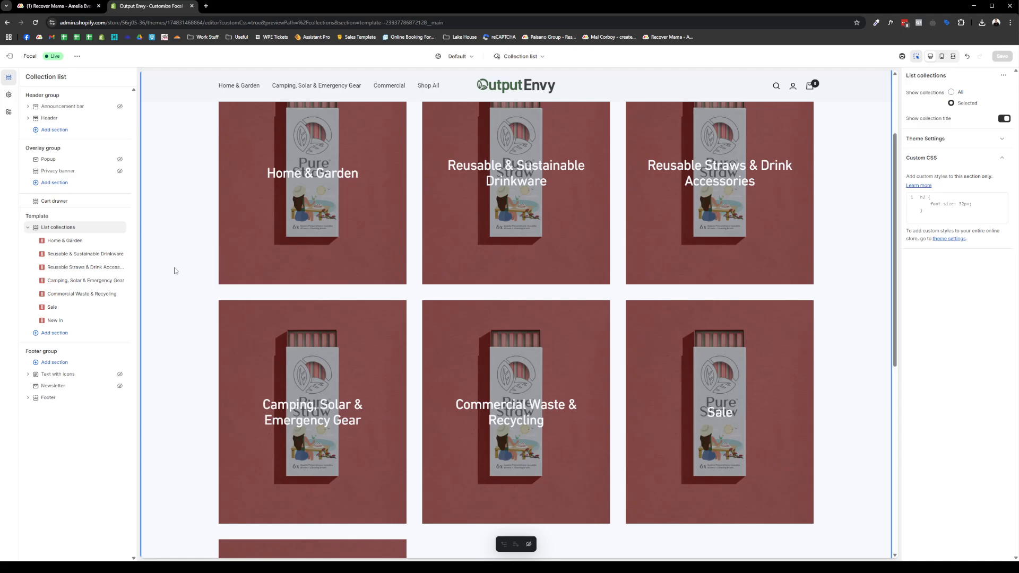
- Check the Home & Garden tile's linked collection and expand the section's theme settings
left_click(56, 242)
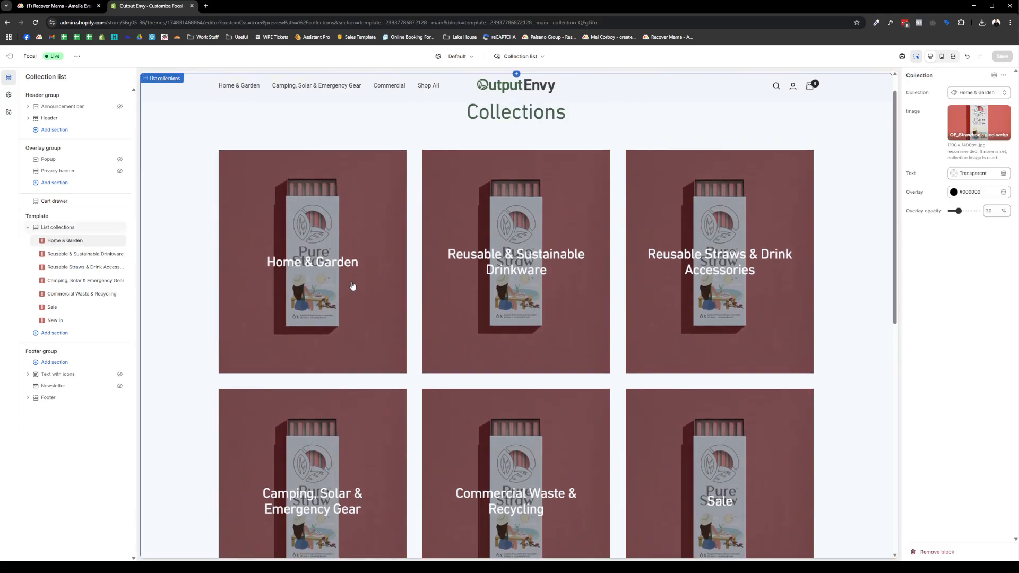
left_click(984, 93)
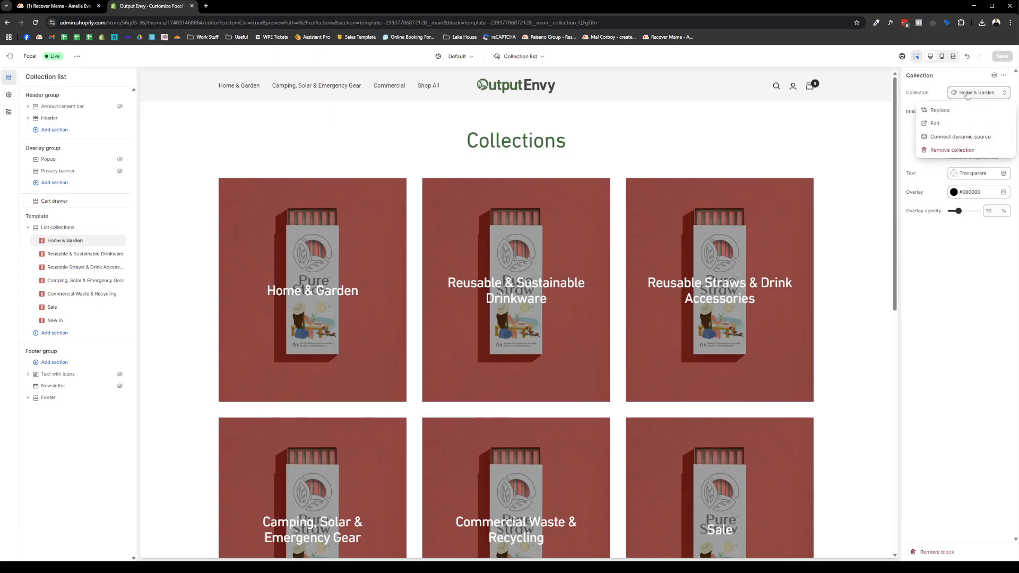
left_click(966, 95)
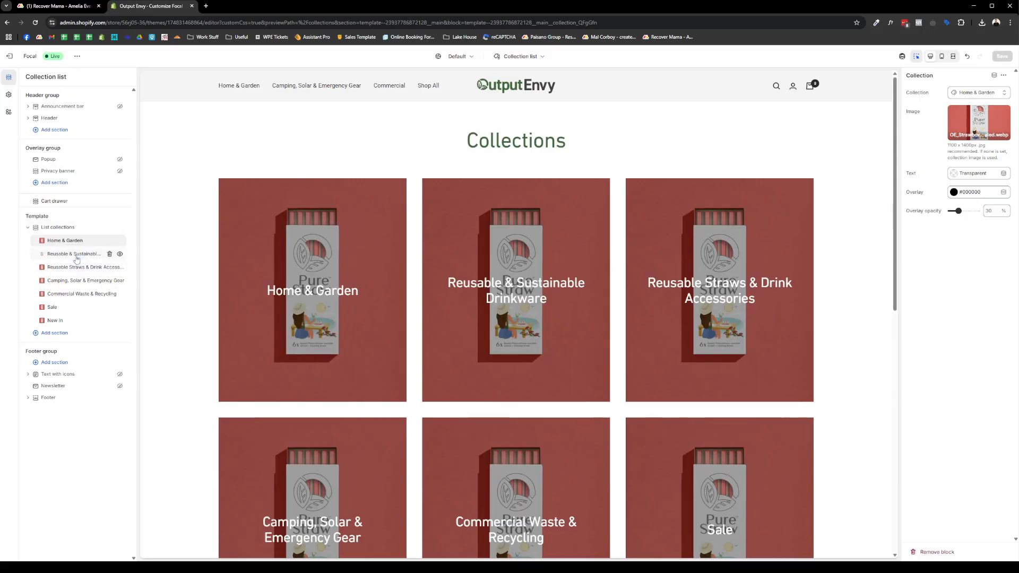
left_click(74, 221)
left_click(65, 228)
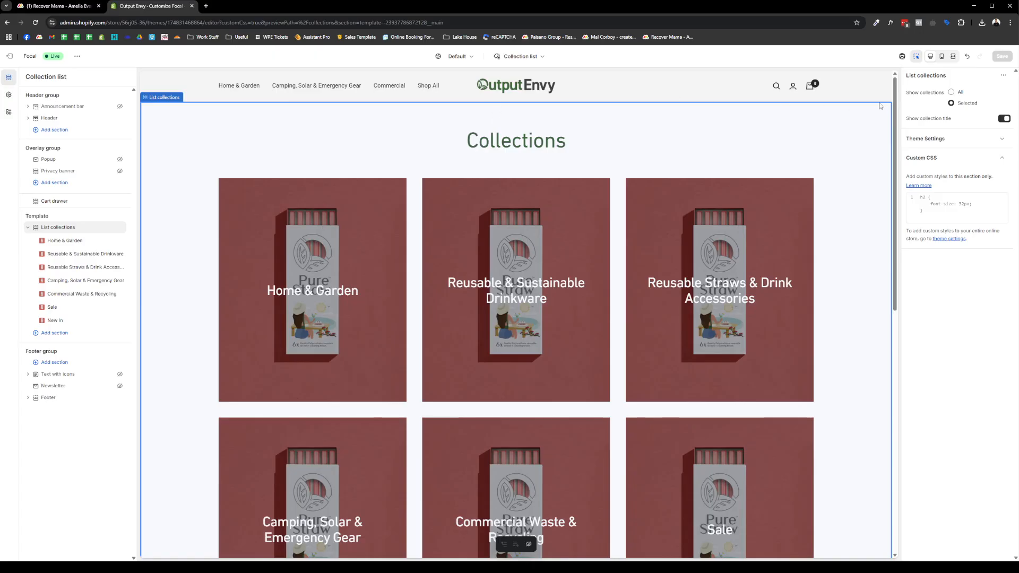
left_click(949, 139)
- Switch to the Cart template, then move to the Checkout and customer accounts editor
left_click(519, 56)
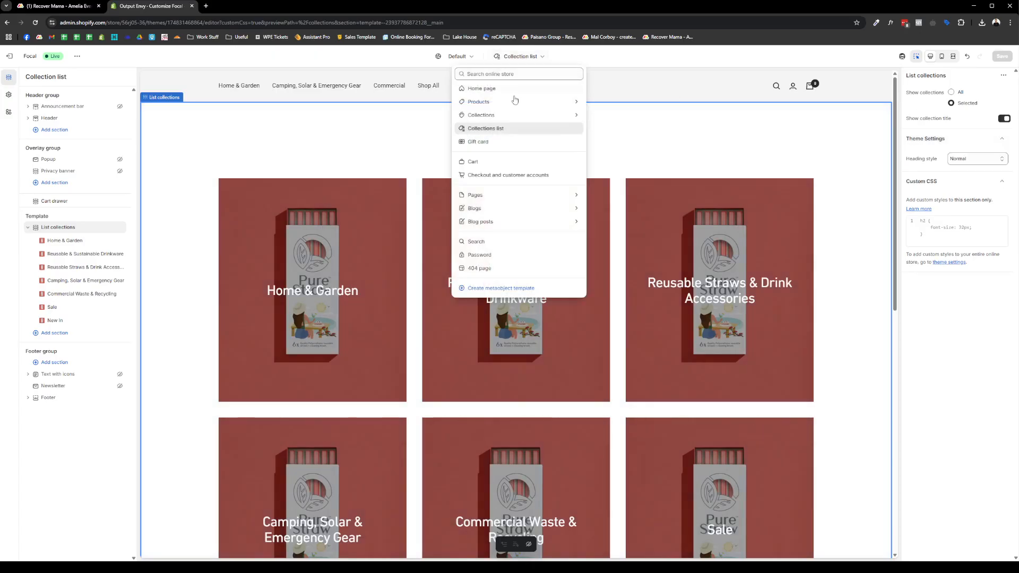
left_click(503, 161)
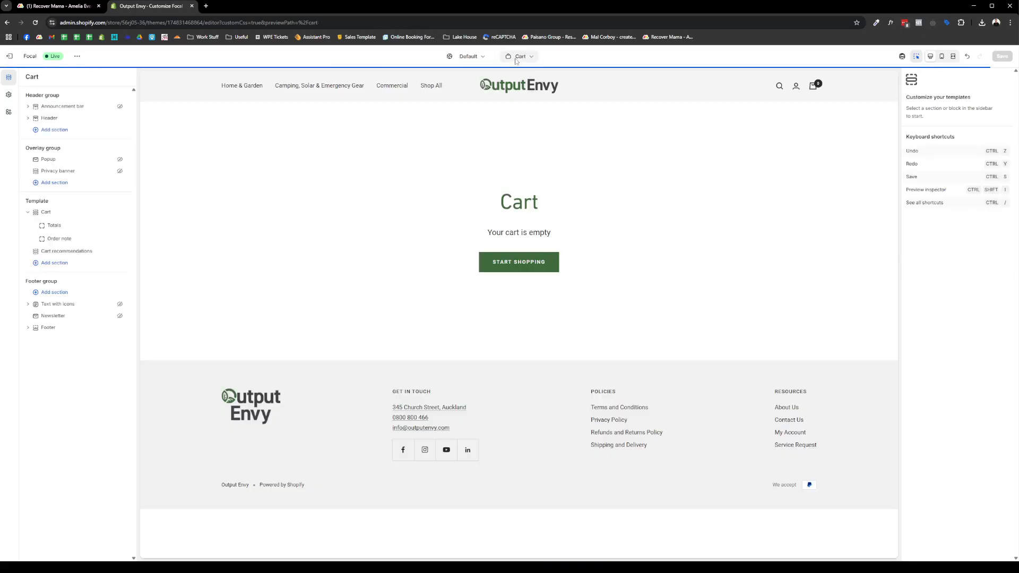
left_click(516, 58)
left_click(486, 176)
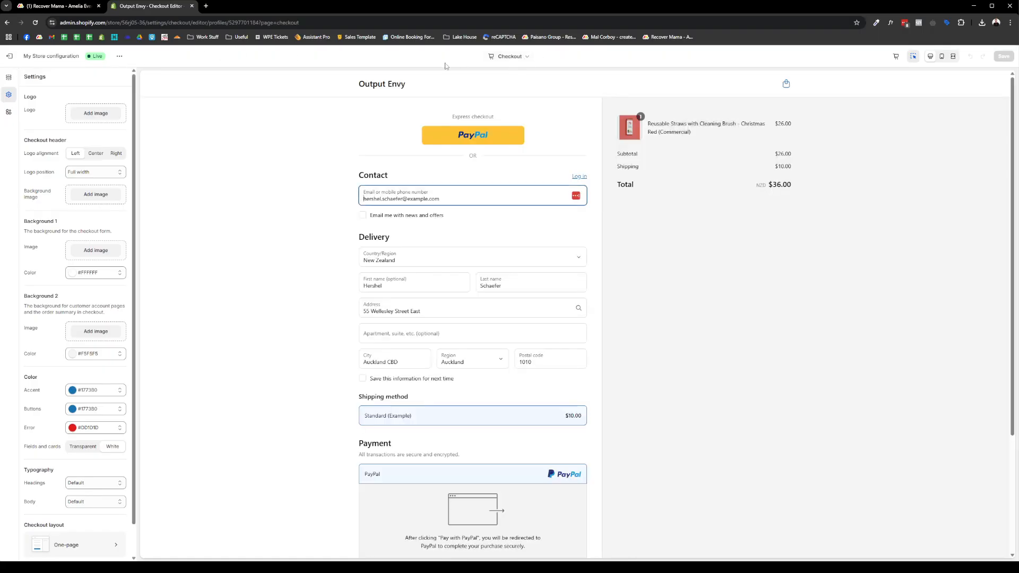
- Exit the checkout editor and settings, then reopen the Focal theme customizer
left_click(503, 56)
left_click(10, 56)
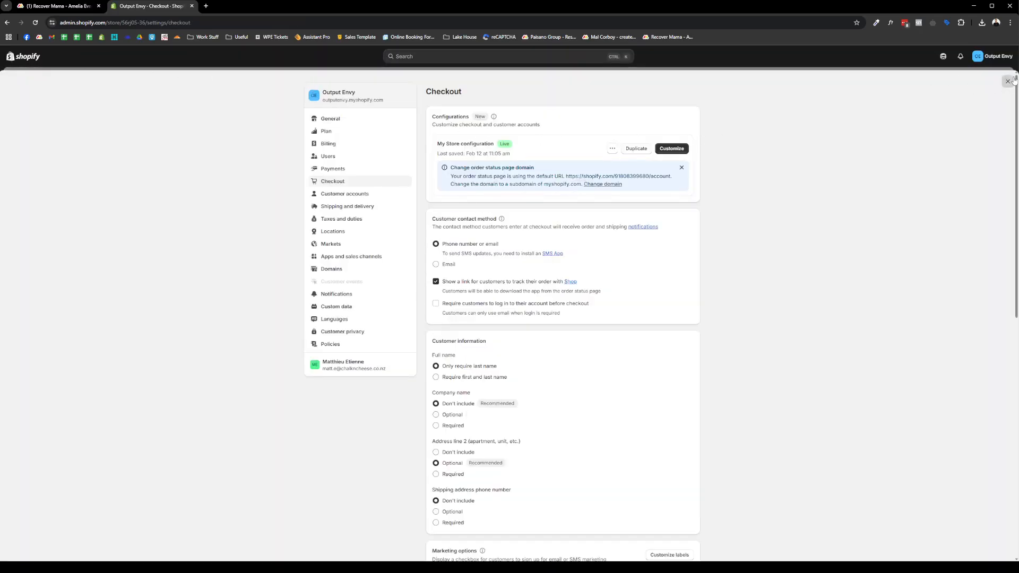
left_click(1008, 81)
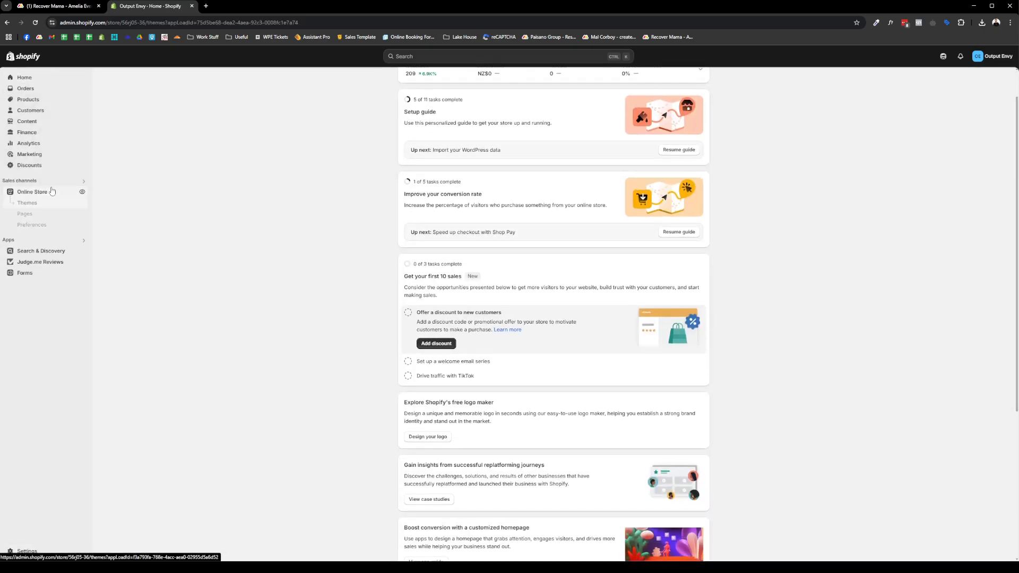
left_click(52, 191)
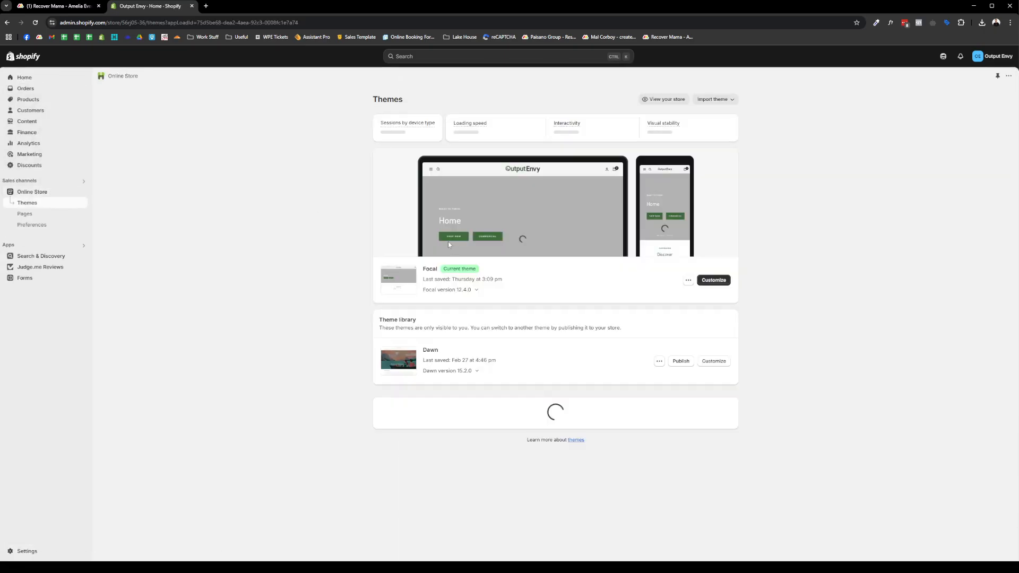
left_click(711, 279)
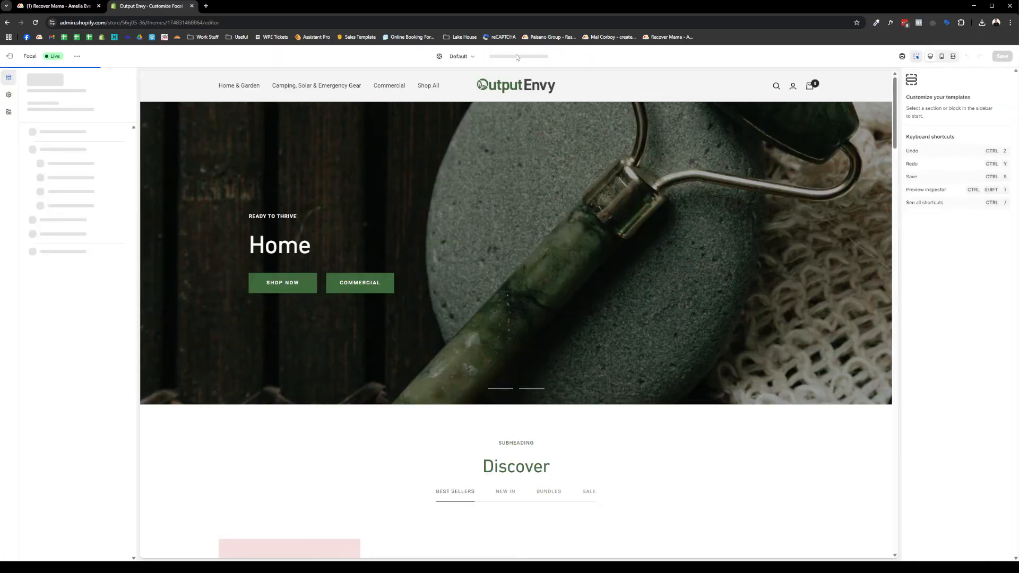
left_click(517, 56)
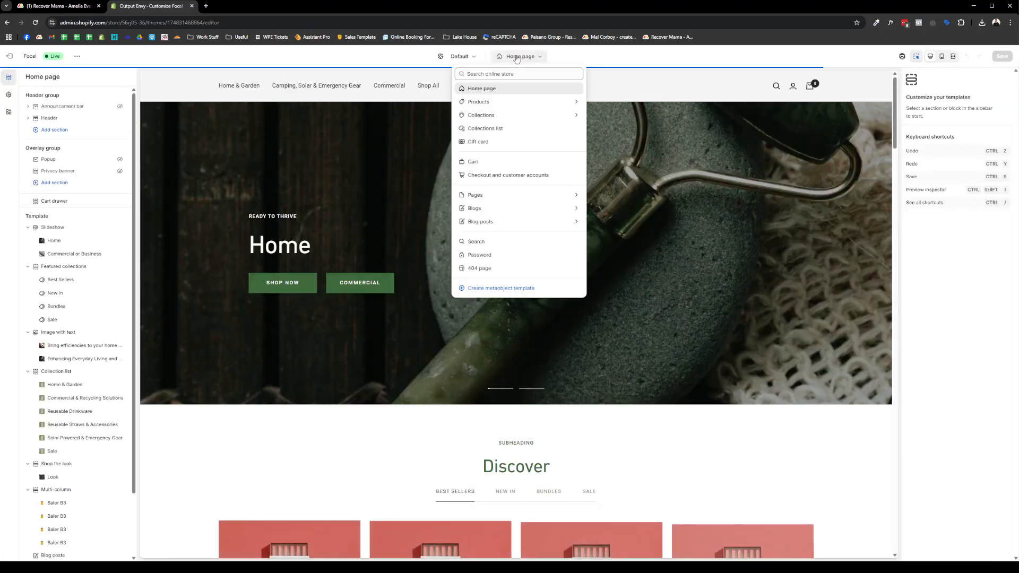
- Switch to the Default blog template and inspect the News page's blog section
left_click(519, 208)
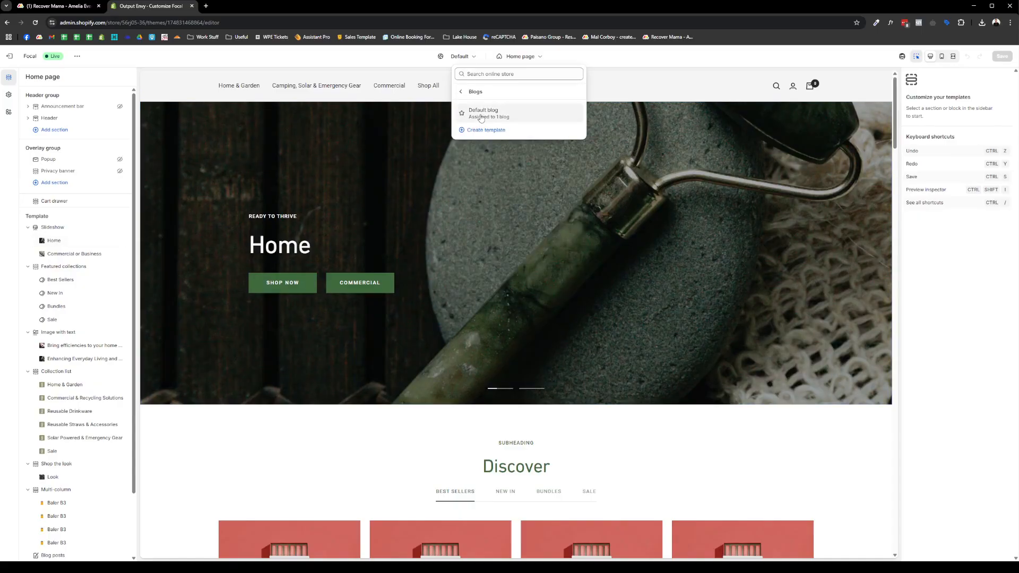
left_click(479, 113)
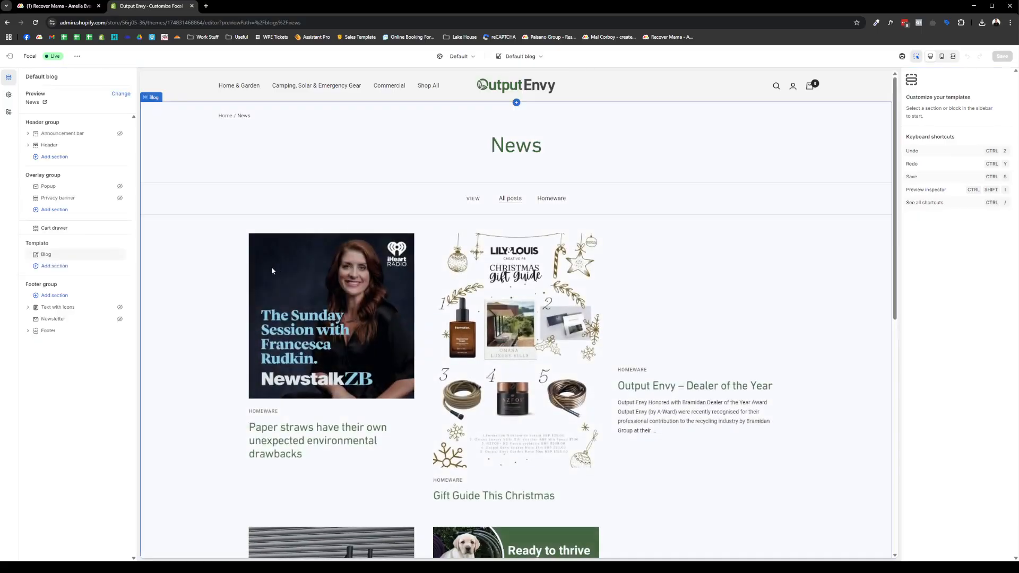
left_click(272, 266)
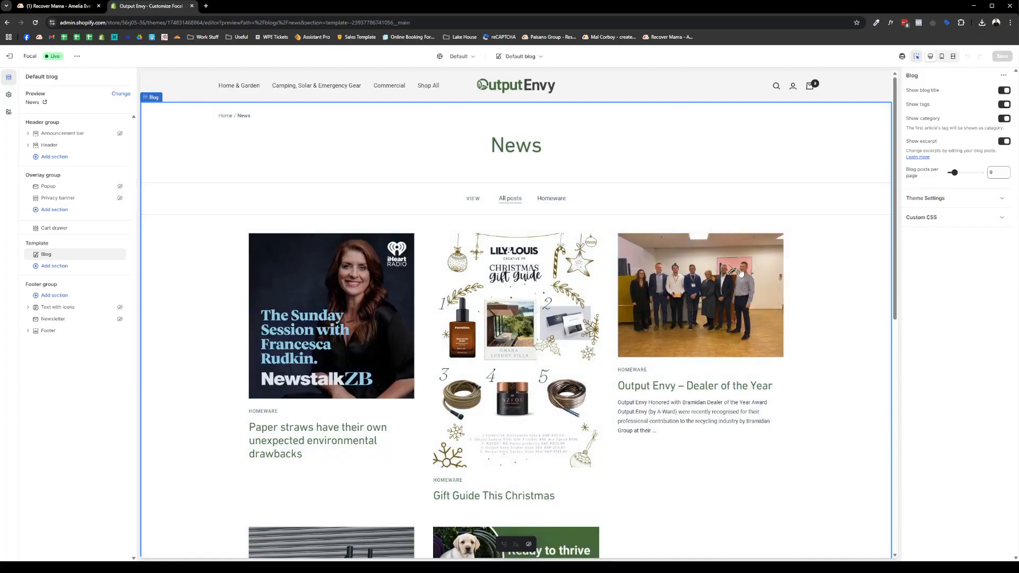
scroll(742, 273, "down", 10)
scroll(224, 263, "up", 4)
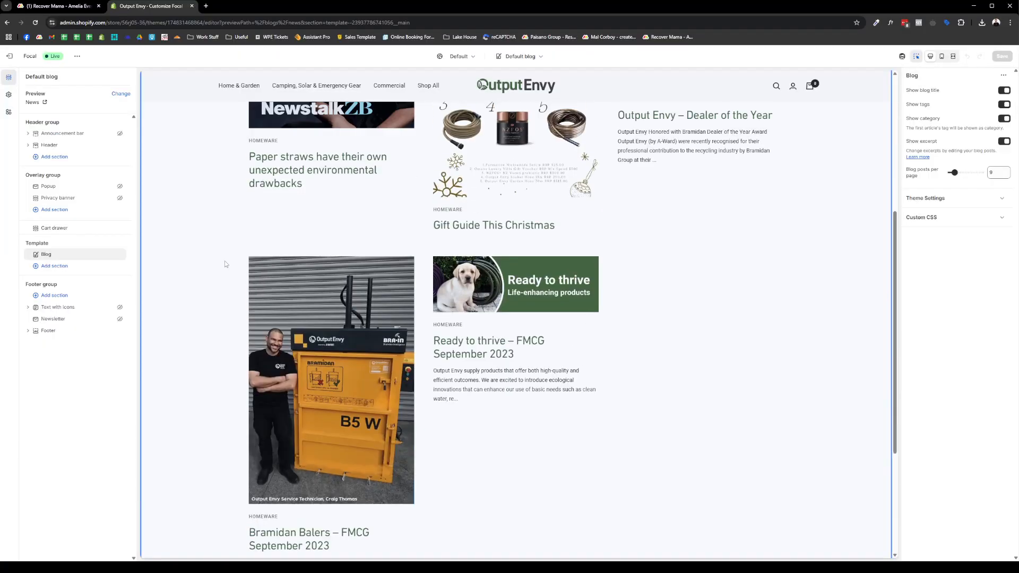
scroll(224, 264, "up", 4)
- Preview 'Ready to thrive – FMCG September 2023' in Default blog post and review its Blog post section
left_click(519, 57)
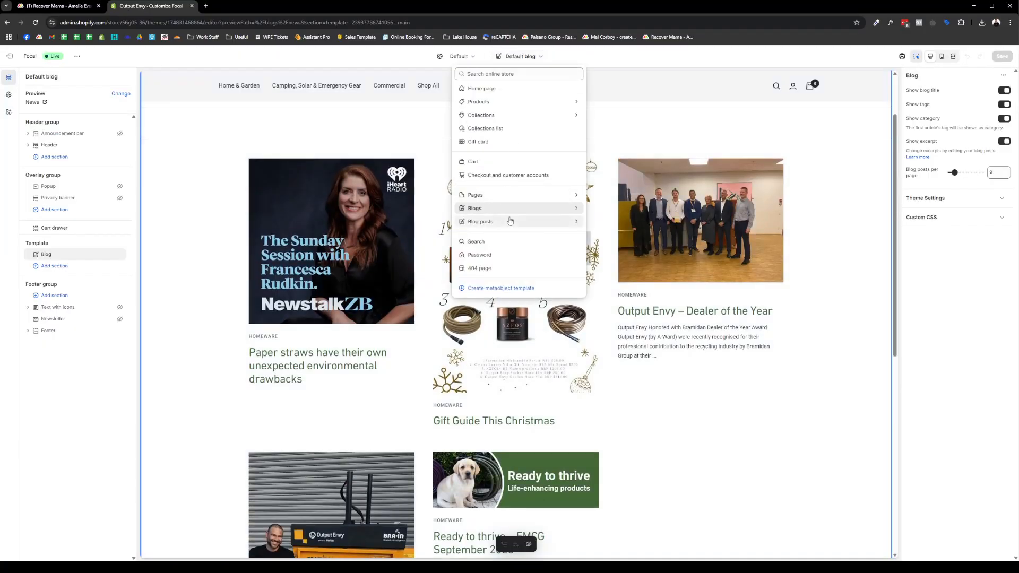
left_click(509, 221)
left_click(502, 111)
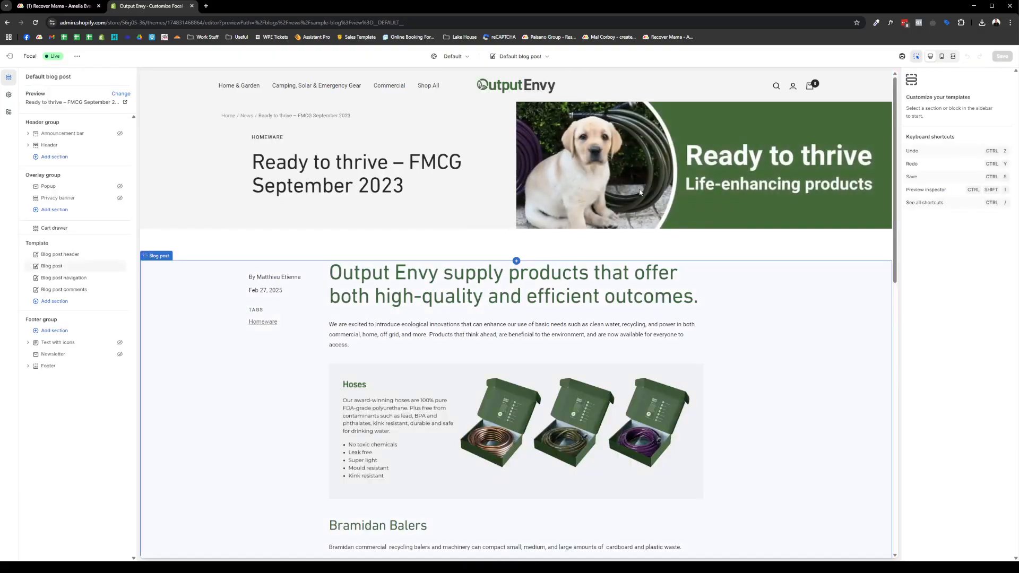
left_click(639, 192)
scroll(736, 288, "down", 3)
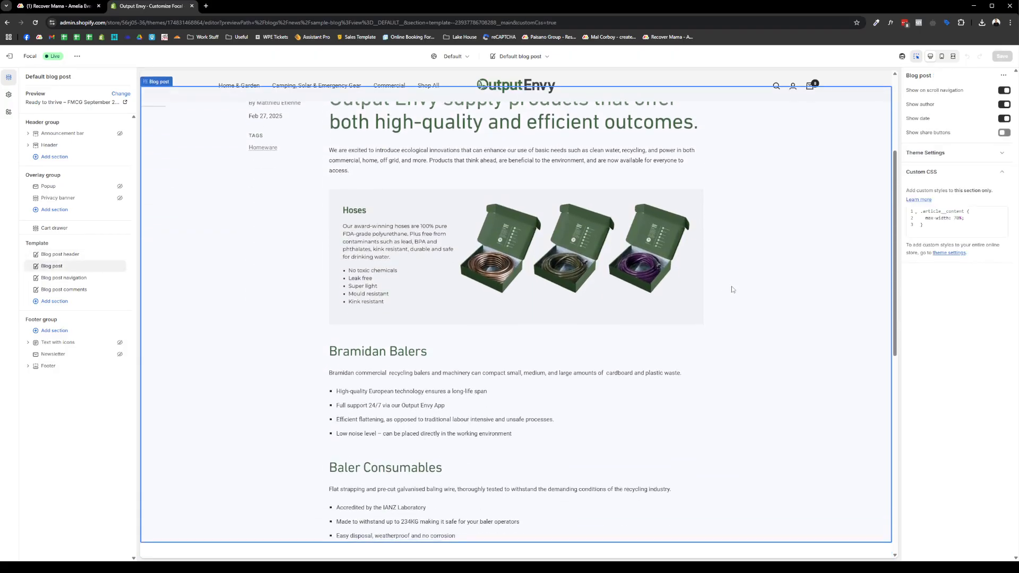
scroll(304, 256, "up", 4)
left_click(520, 56)
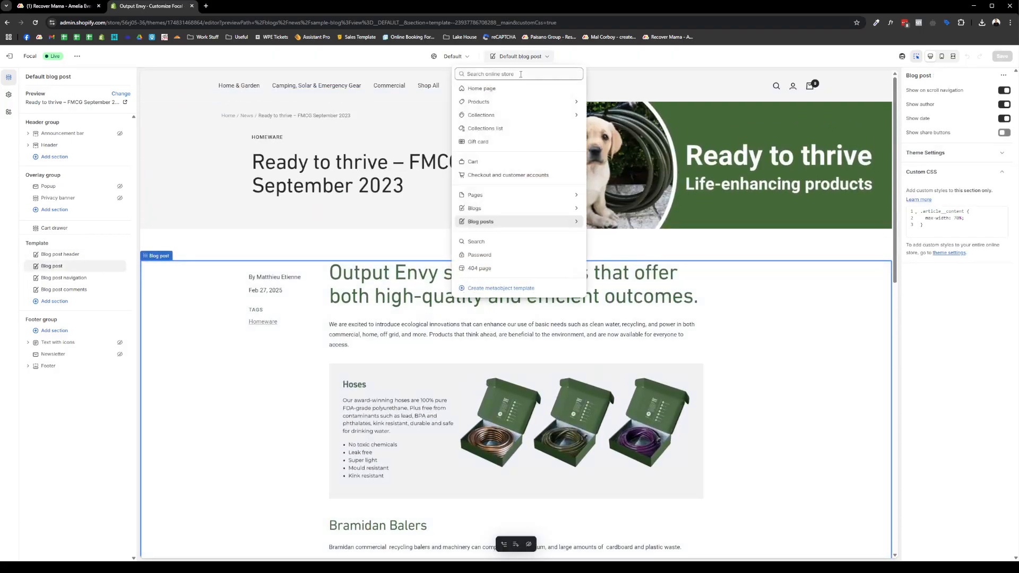
- Switch from the Default page template to the about-us page template
left_click(523, 200)
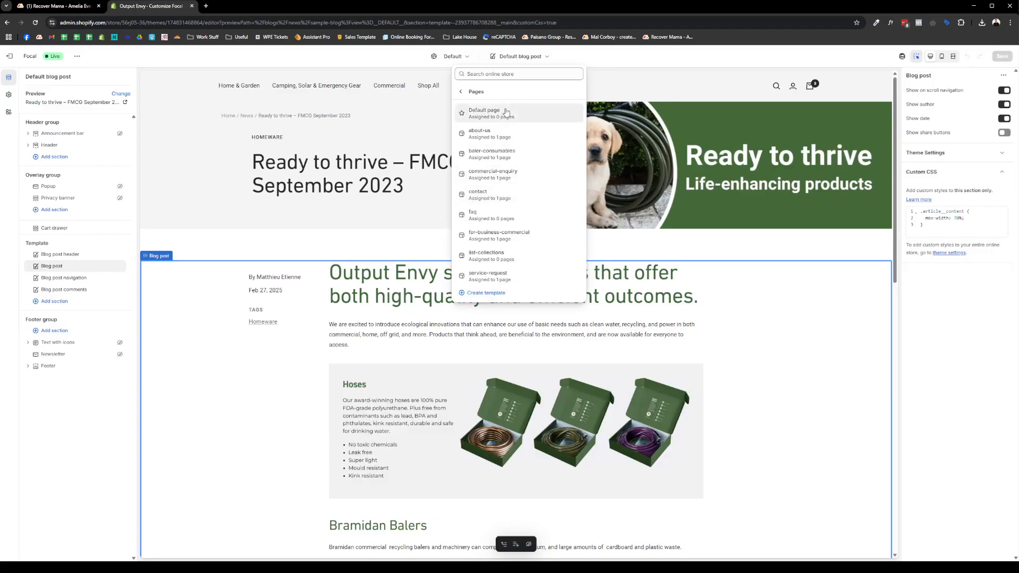
left_click(484, 112)
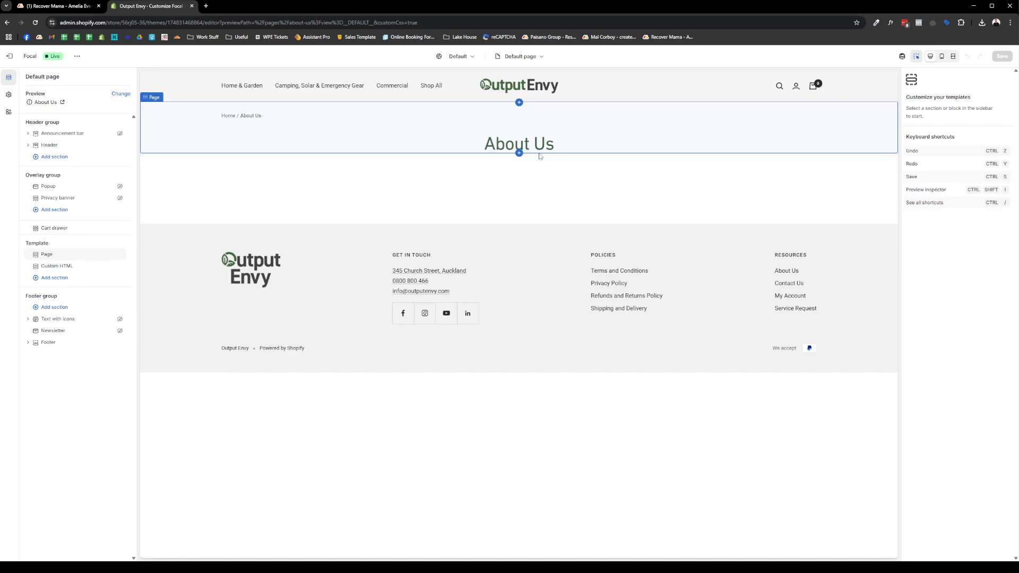
left_click(534, 59)
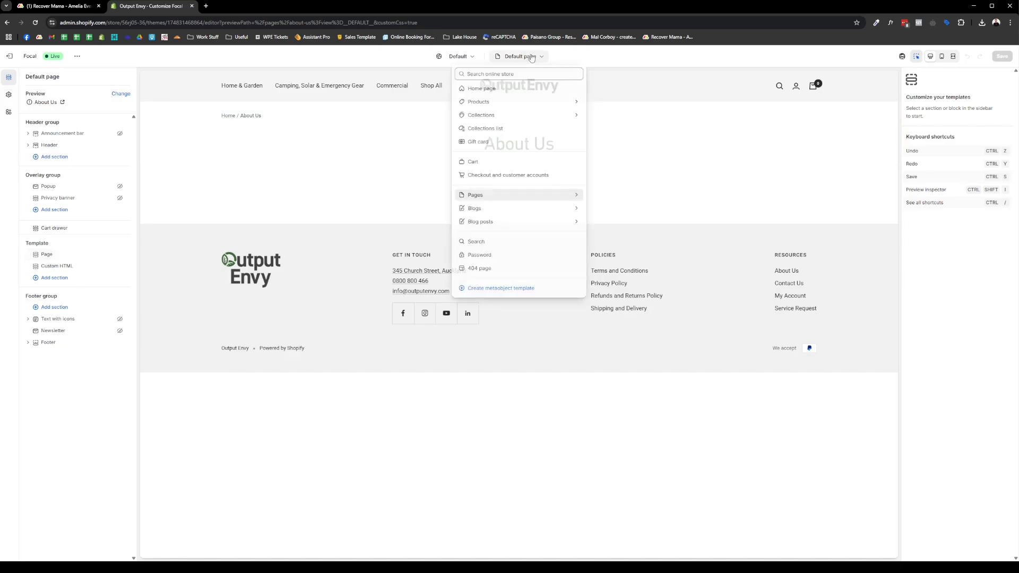
left_click(510, 195)
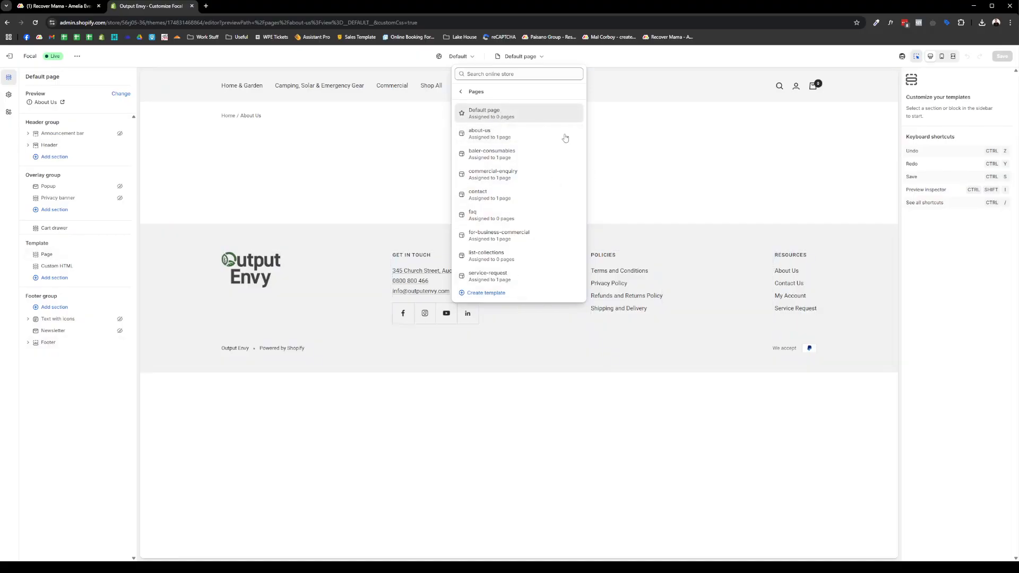
left_click(487, 135)
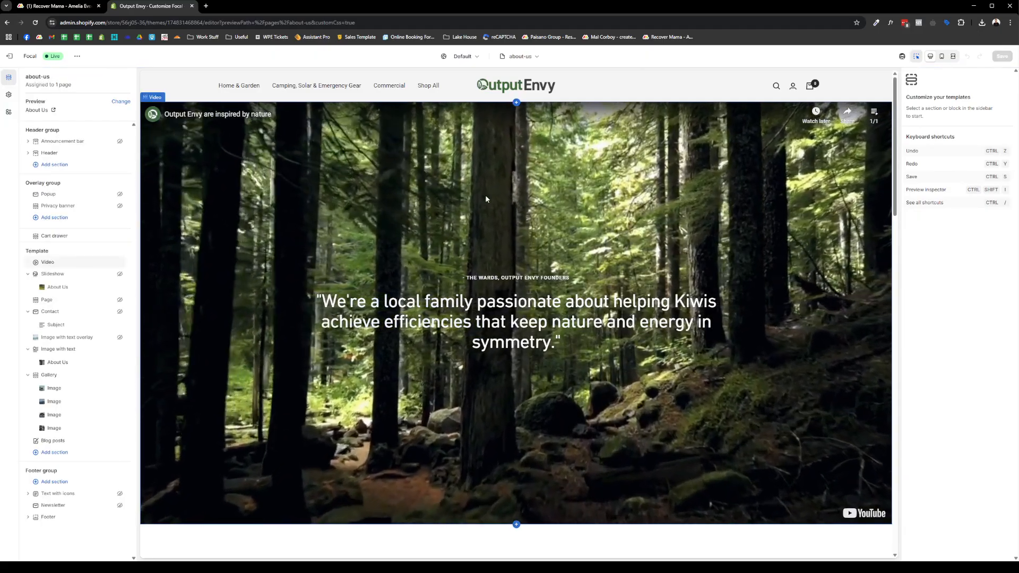
- Select the about-us Video section and inspect its Heading text
left_click(485, 196)
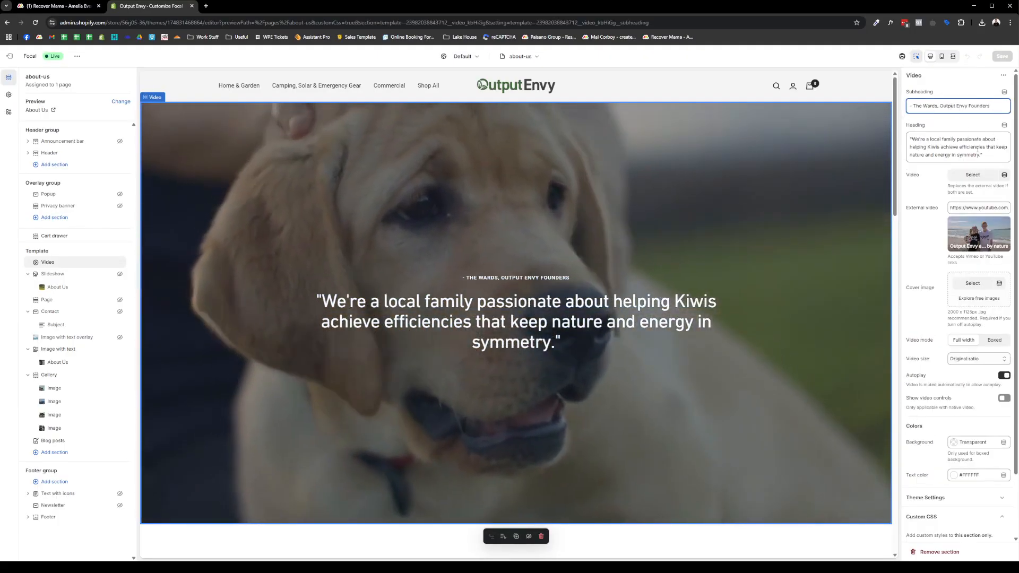
left_click(963, 154)
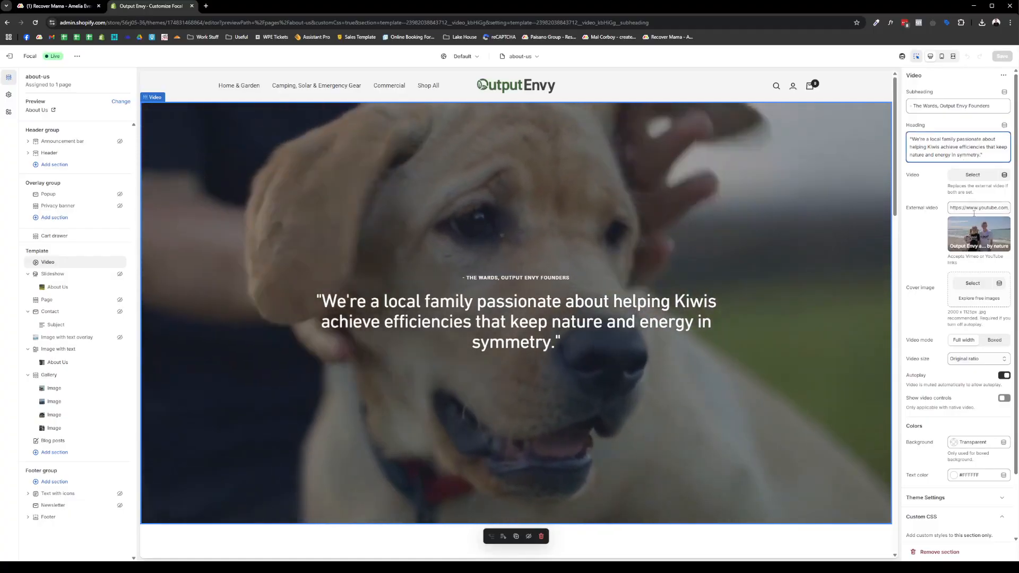
scroll(954, 243, "down", 2)
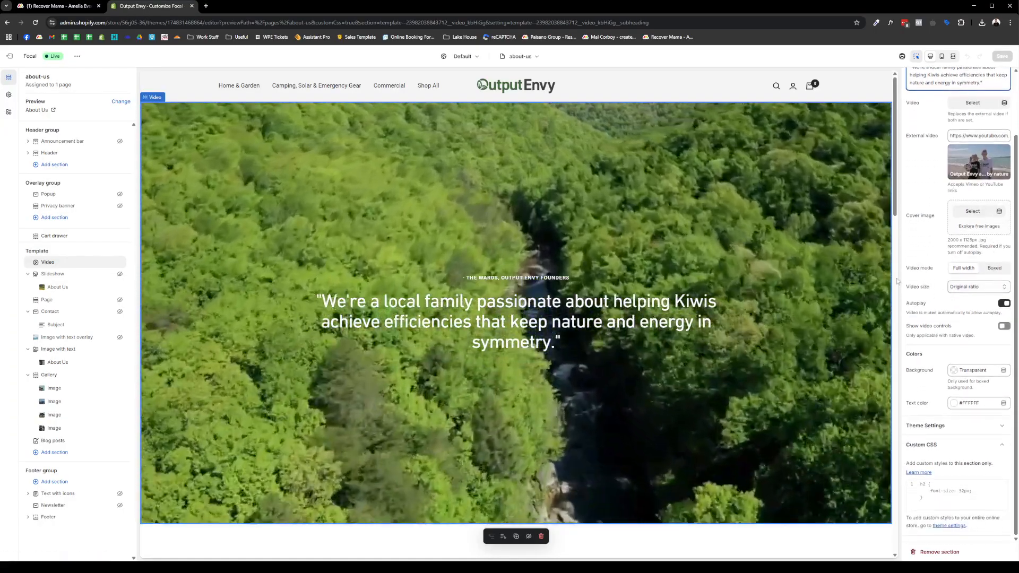
scroll(741, 265, "down", 5)
- Inspect the About Us text block heading and its Image with text section settings
left_click(401, 331)
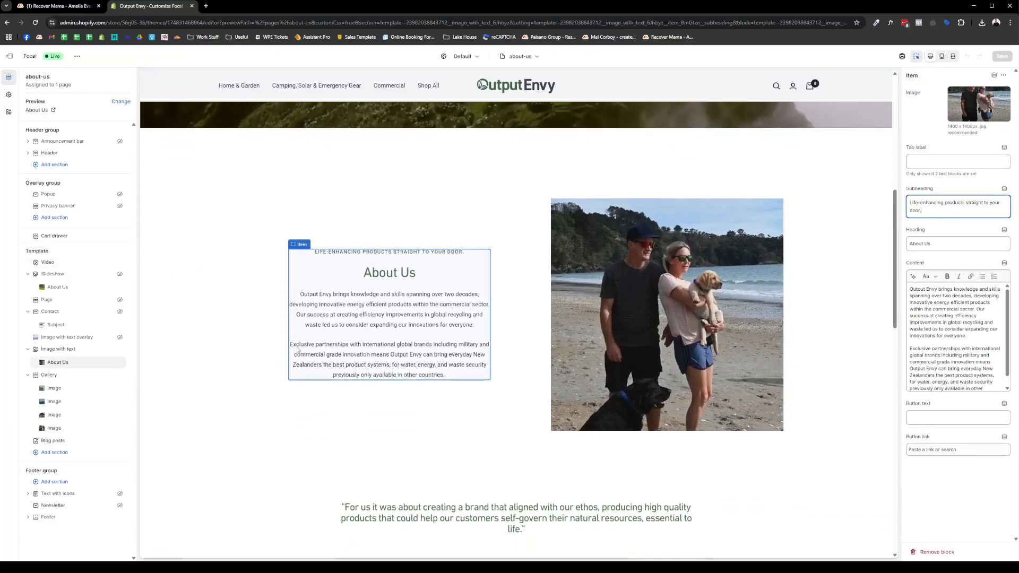
left_click(510, 259)
left_click(449, 280)
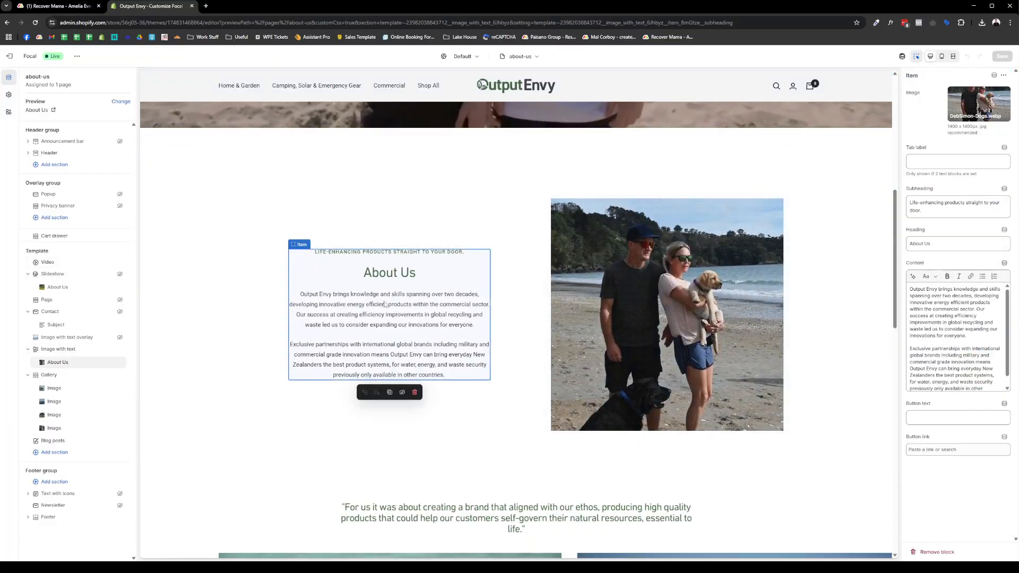
triple_click(967, 248)
left_click(669, 319)
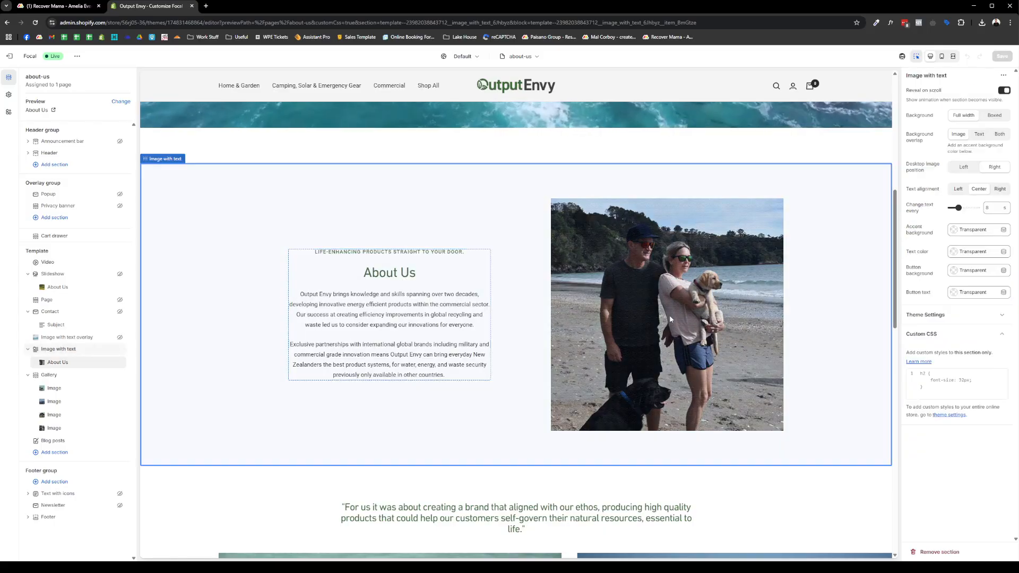
left_click(460, 310)
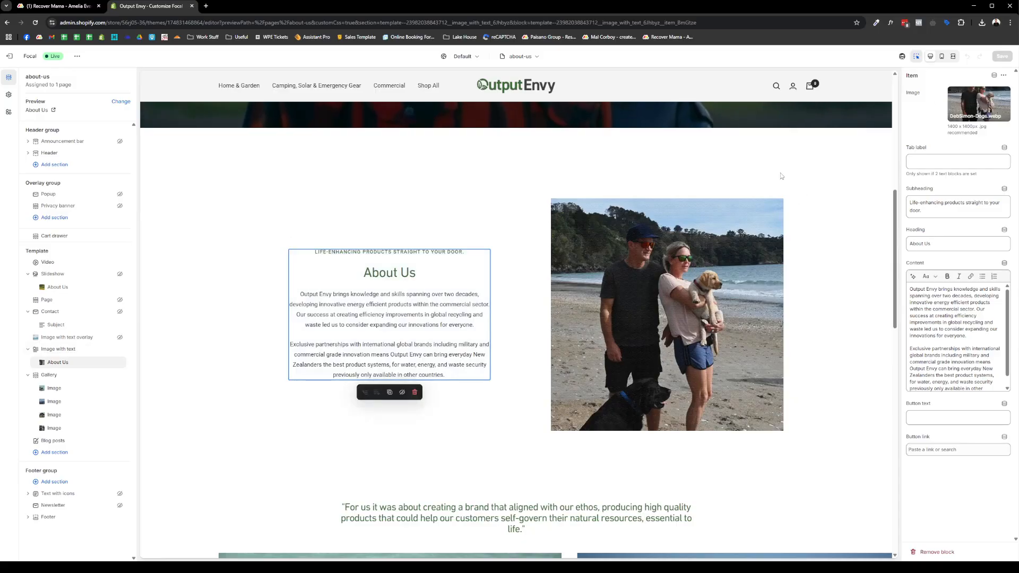
- Scroll through the About Us section and bring up the list of page templates
scroll(780, 176, "down", 6)
scroll(314, 304, "down", 6)
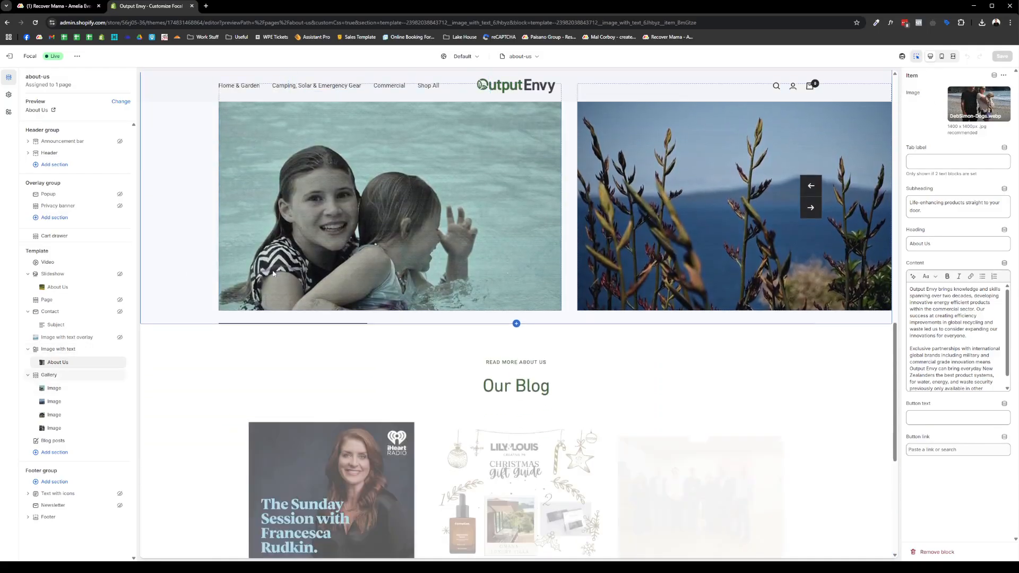
scroll(407, 213, "up", 5)
scroll(406, 212, "up", 2)
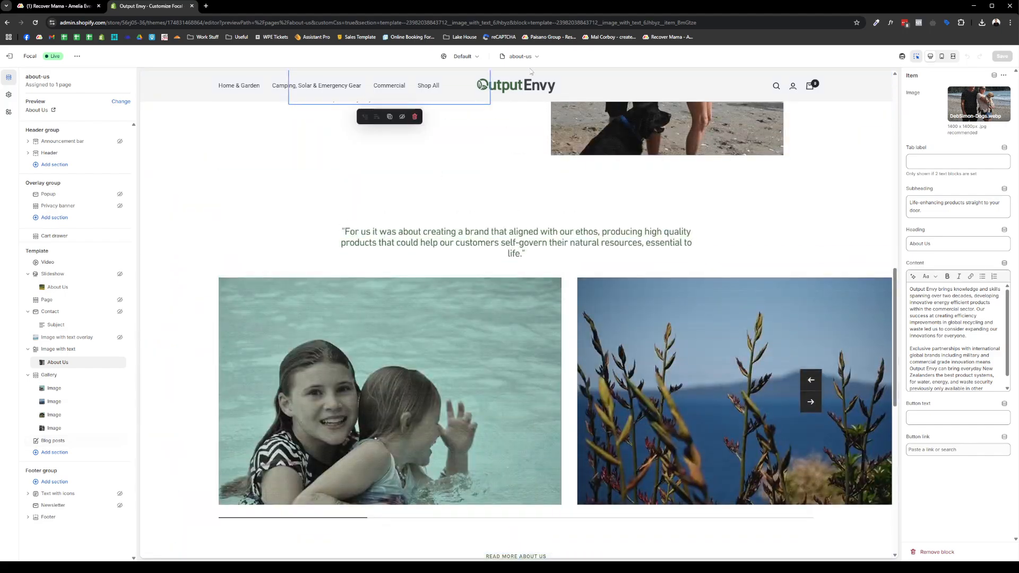
left_click(520, 56)
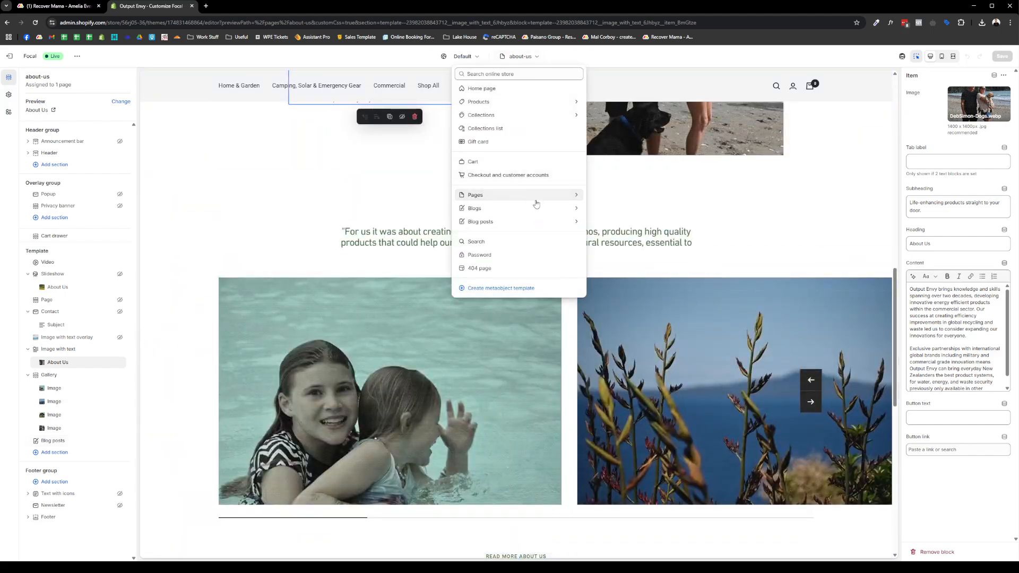
left_click(536, 202)
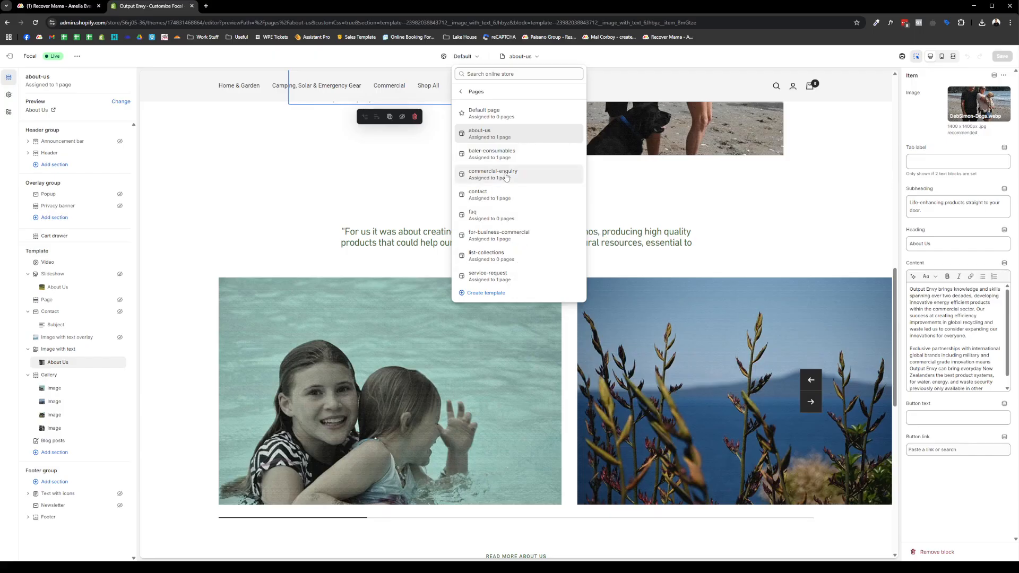
- Open the commercial-enquiry template and inspect its hero Image block and subheading
left_click(509, 178)
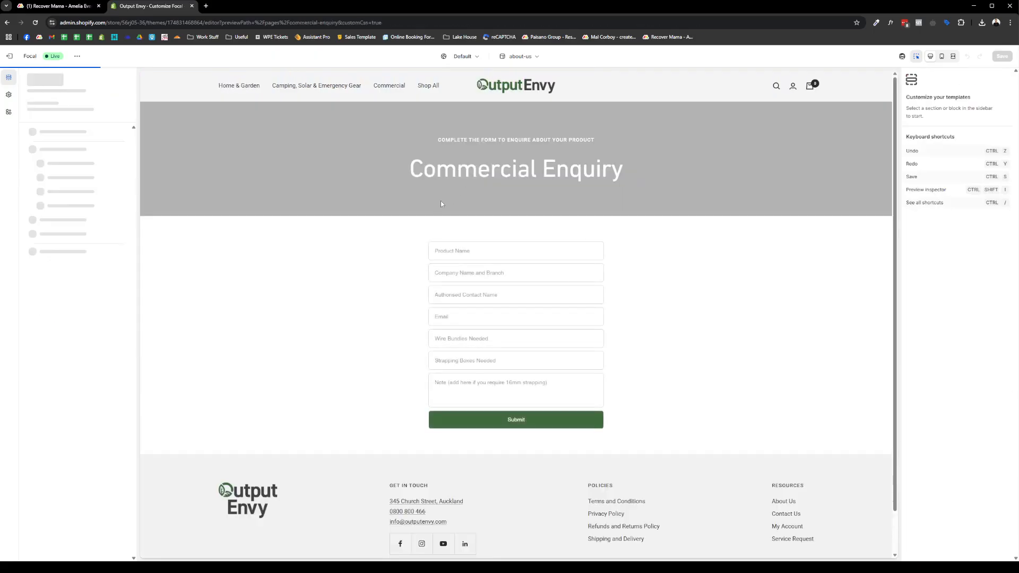
left_click(446, 196)
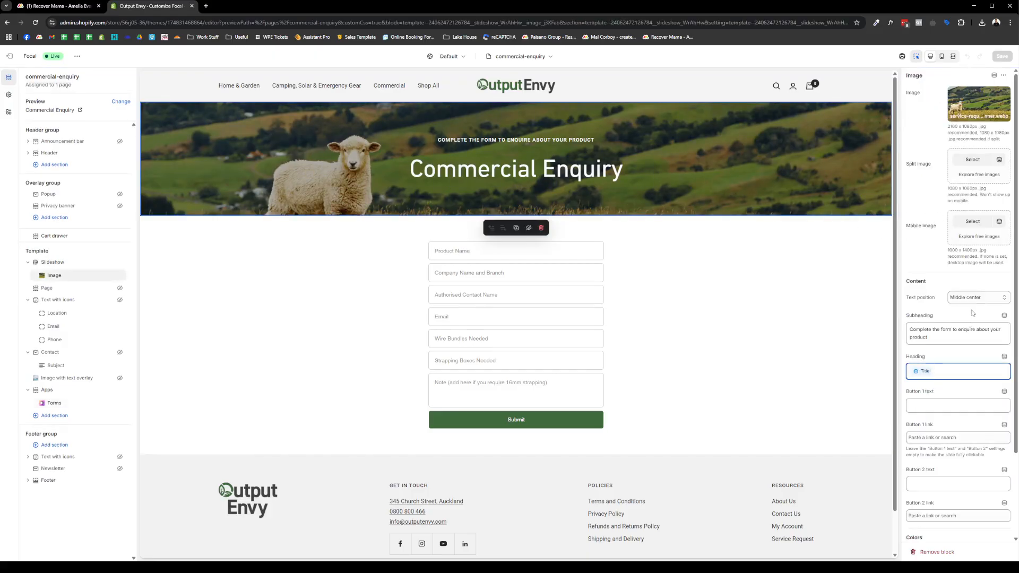
left_click_drag(965, 338, 916, 329)
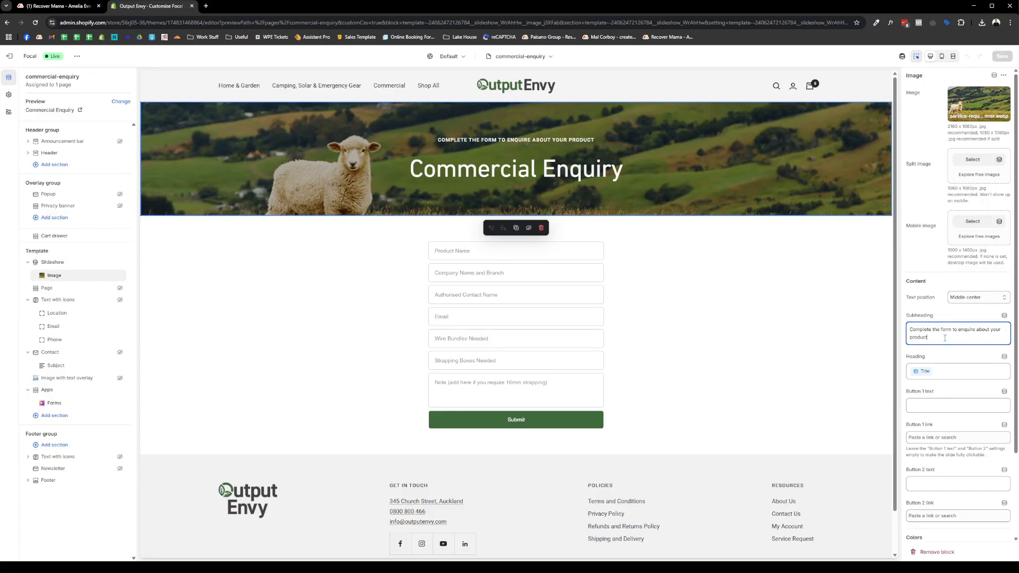
- Switch to the contact page template and scroll through its enquiry form
left_click(525, 56)
left_click(501, 197)
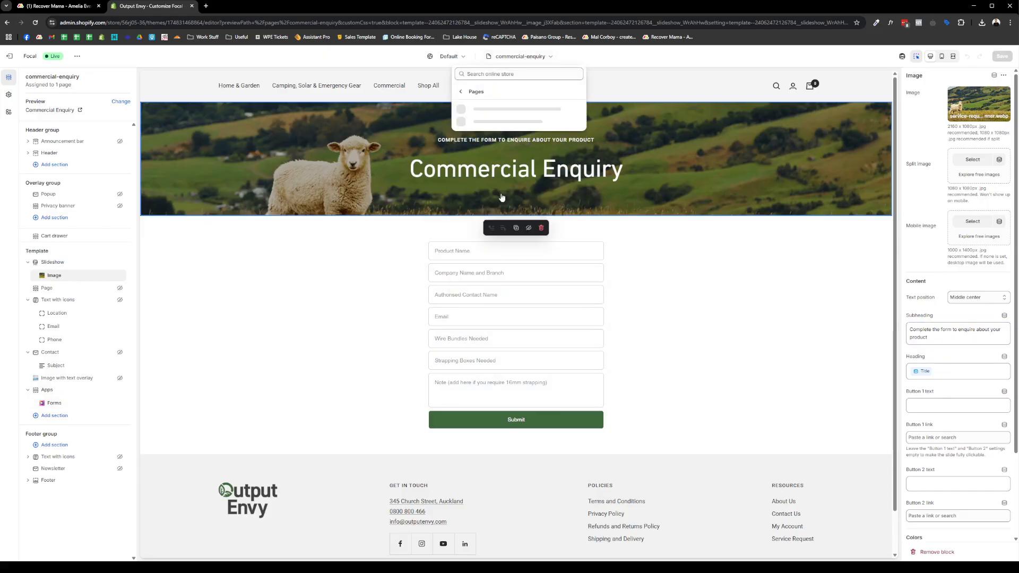
left_click(505, 199)
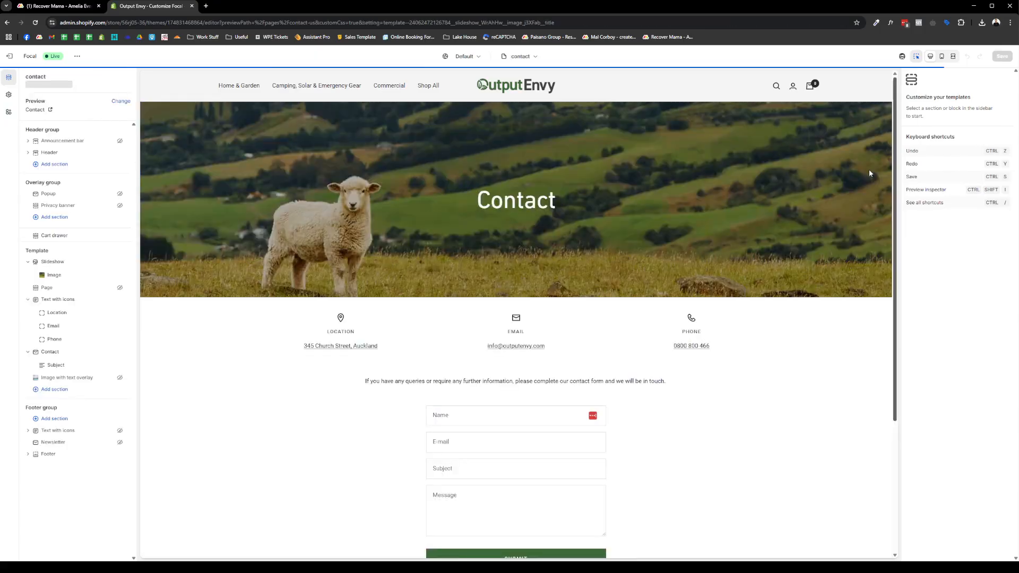
scroll(584, 265, "down", 3)
- Select the Contact section's intro content and save the contact template
left_click(640, 265)
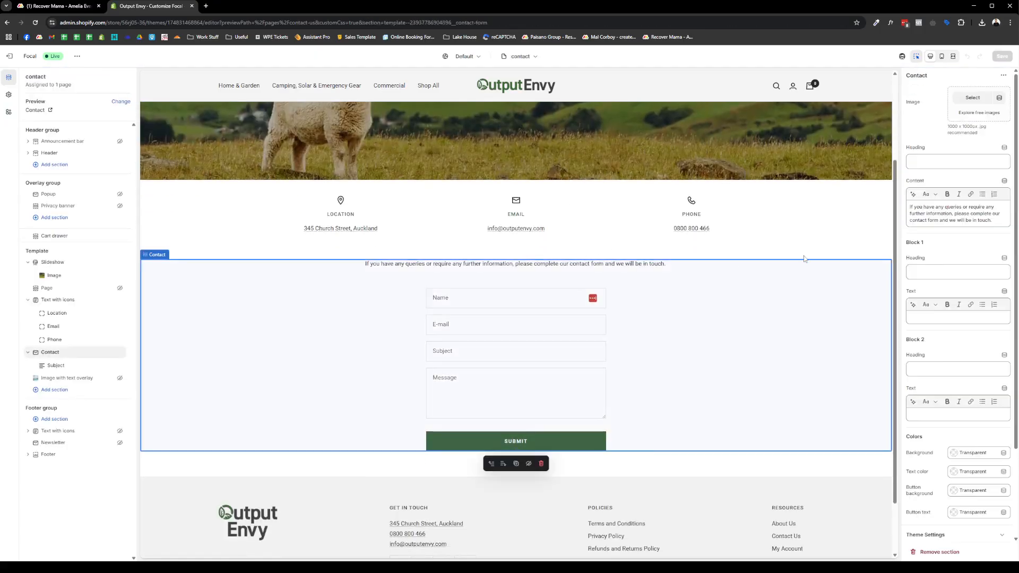
left_click(993, 220)
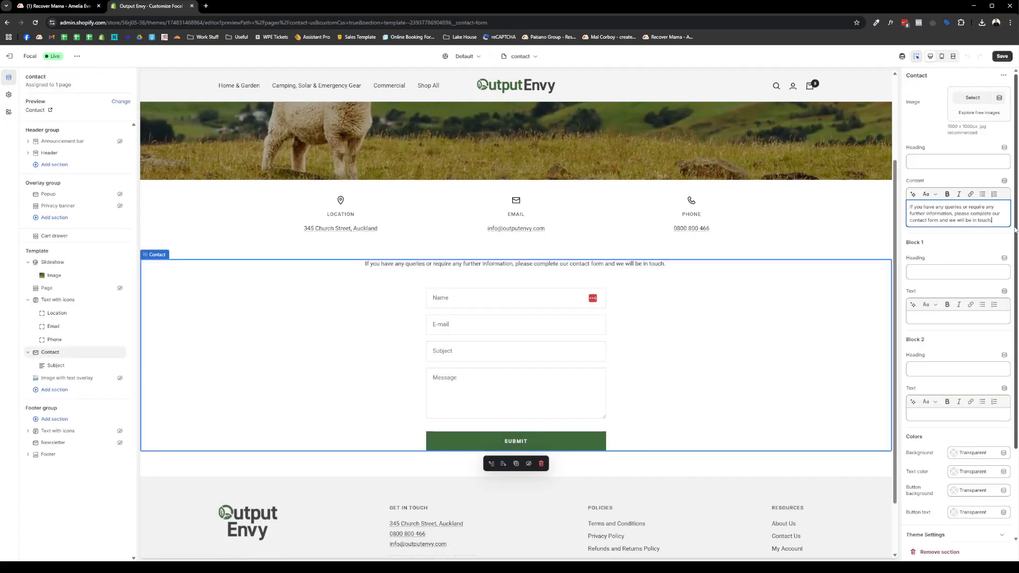
left_click(1002, 56)
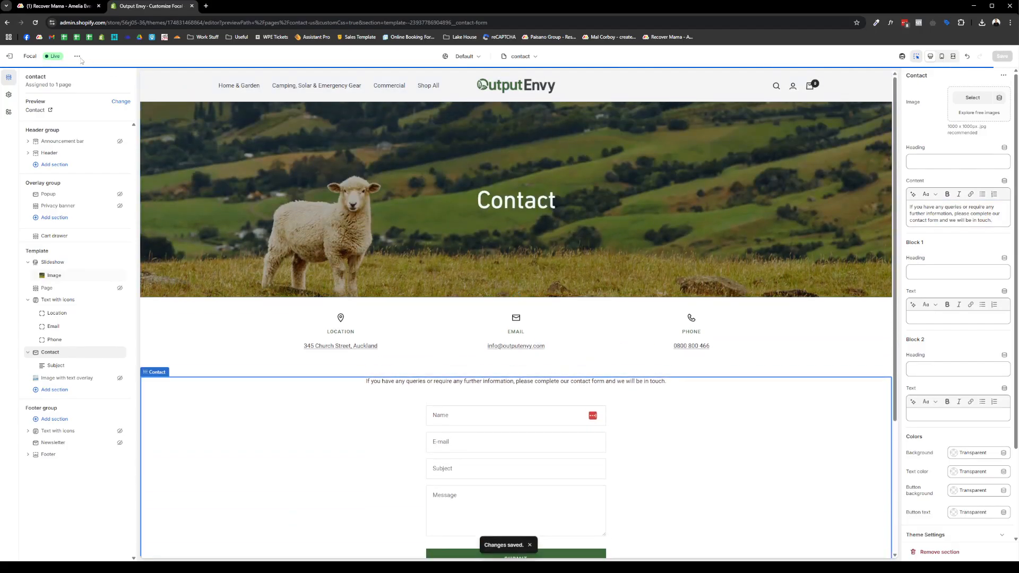
- Browse the page templates, then exit the theme editor to the Themes overview
left_click(520, 57)
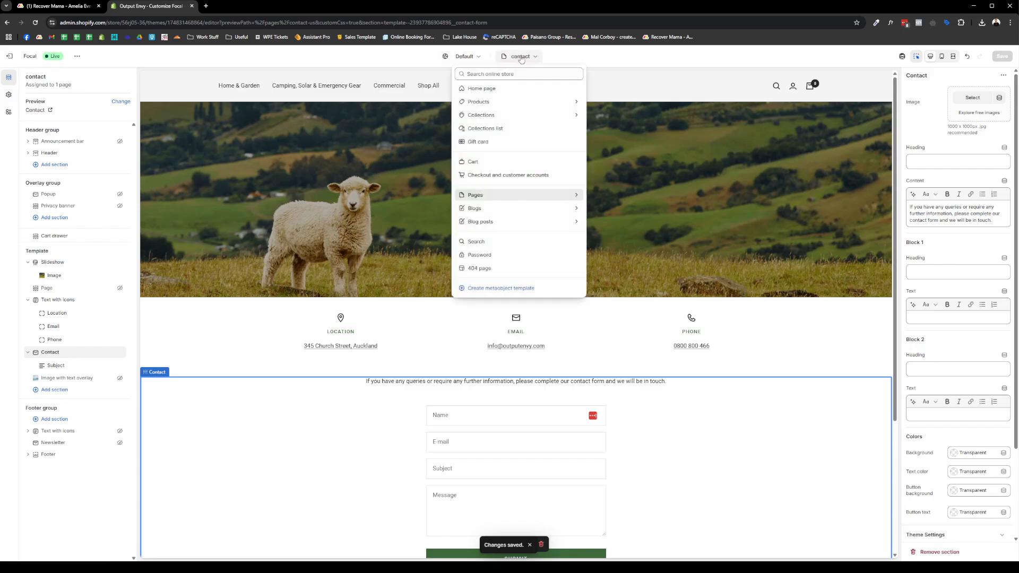
left_click(489, 195)
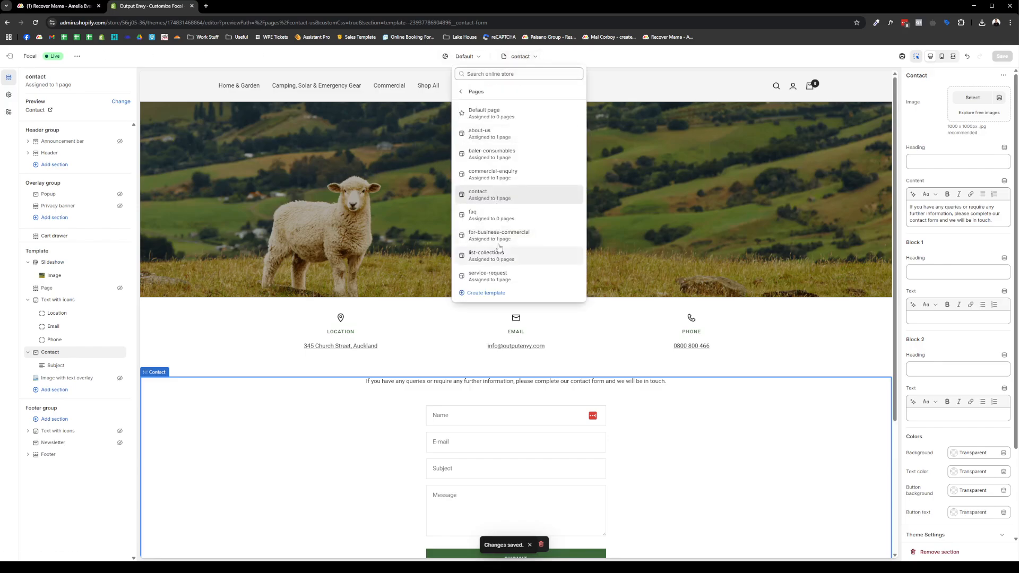
left_click(10, 56)
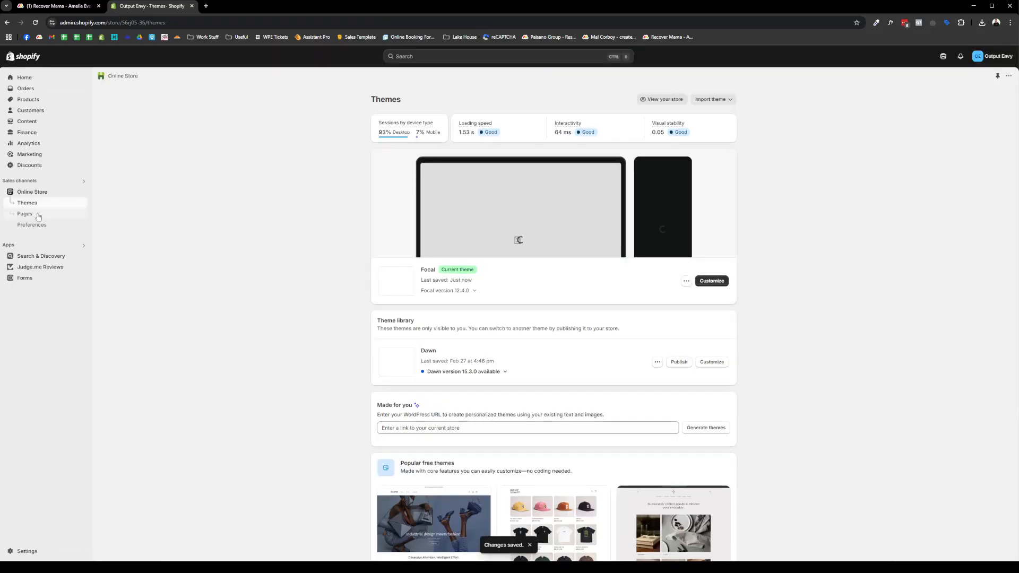
- Go to Online Store > Pages and open the Terms & Conditions page
left_click(38, 215)
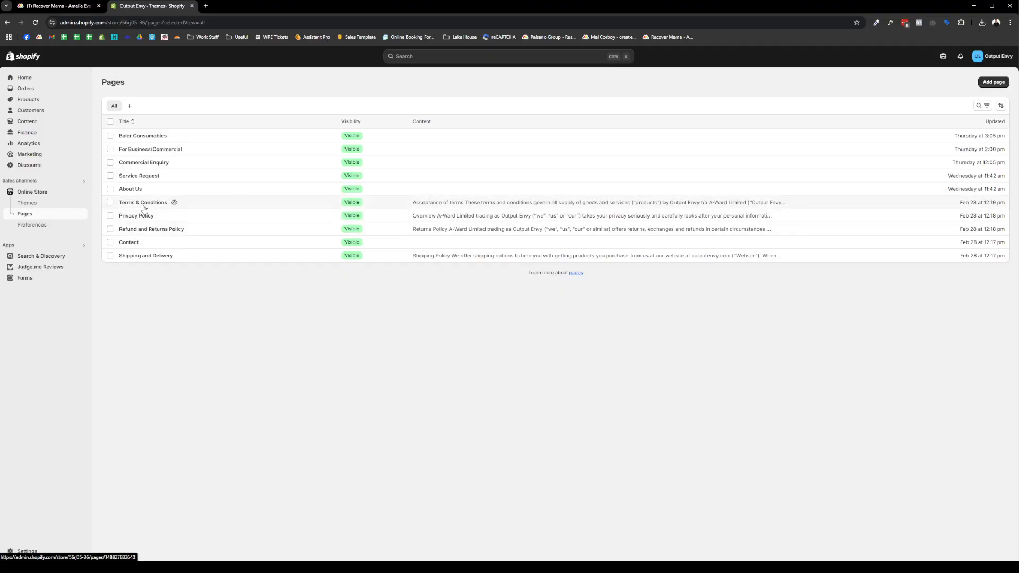
left_click(40, 191)
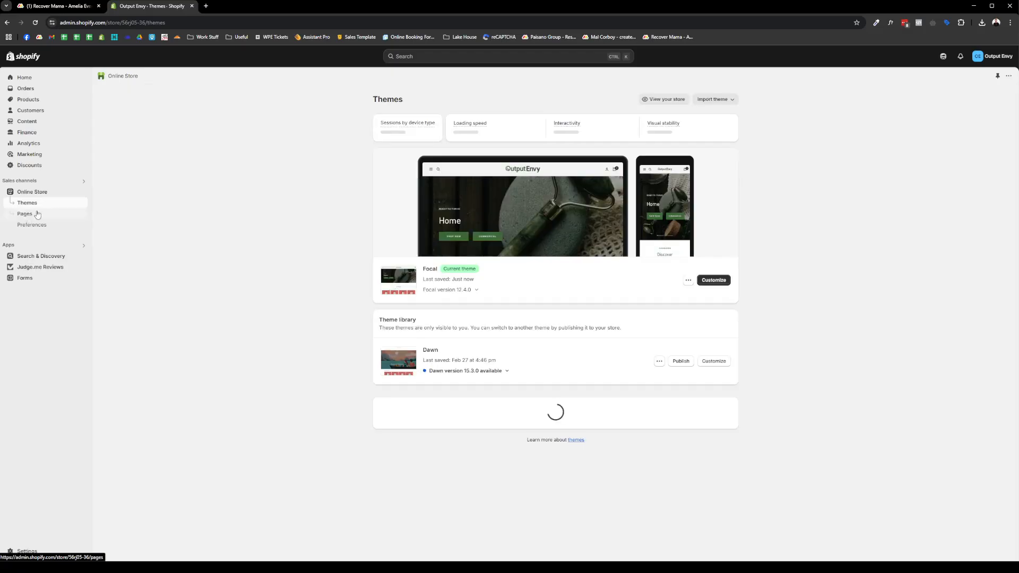
left_click(25, 214)
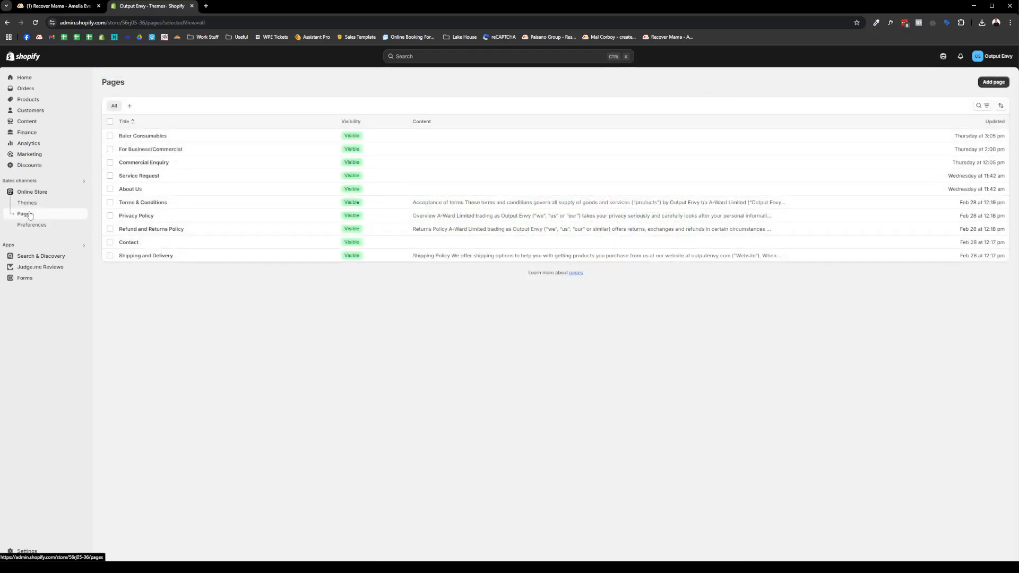
left_click(142, 204)
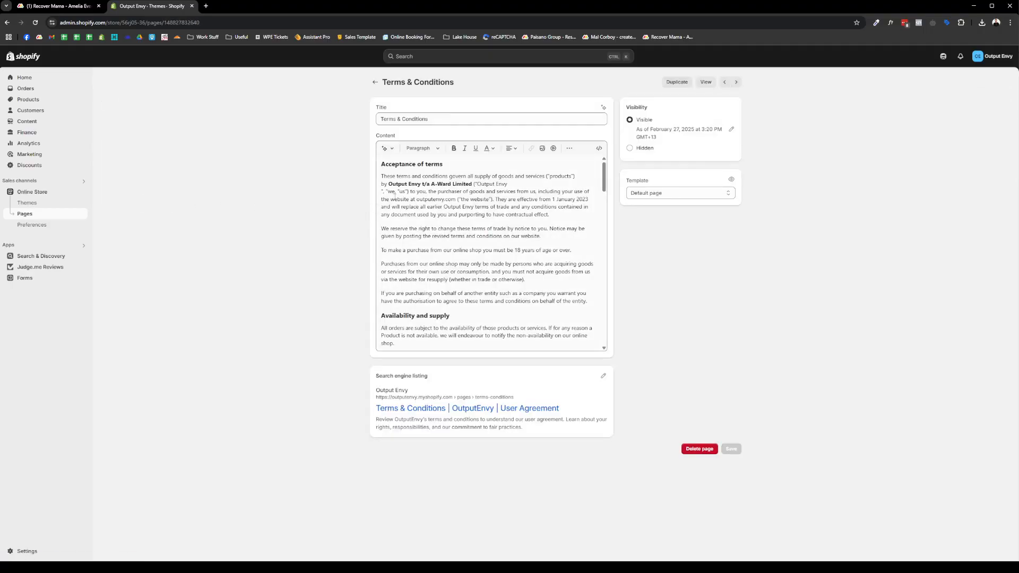
- Edit the General conditions text of Terms & Conditions and save it
scroll(398, 206, "down", 15)
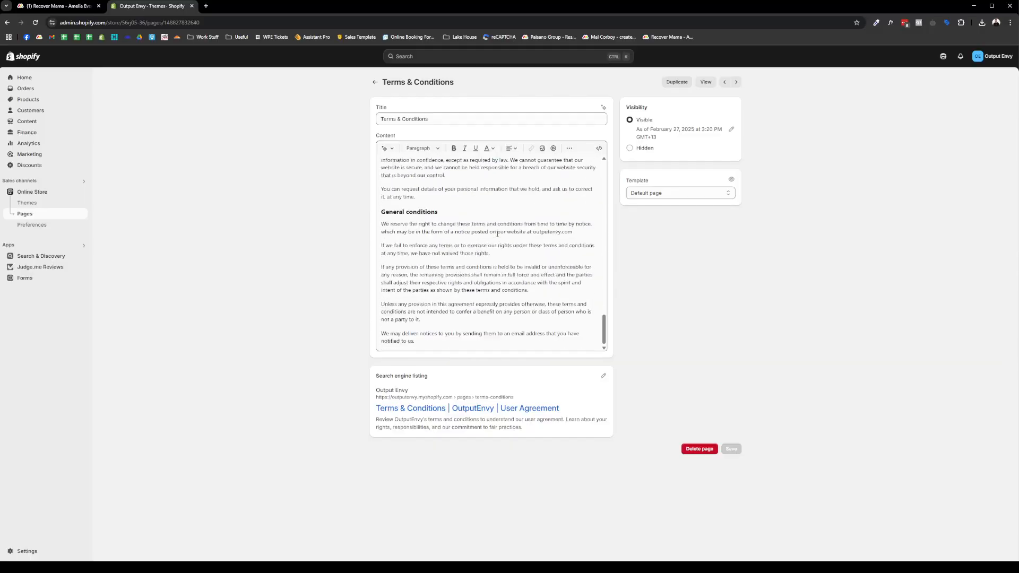
left_click(513, 253)
left_click_drag(523, 259, 431, 253)
left_click(418, 253)
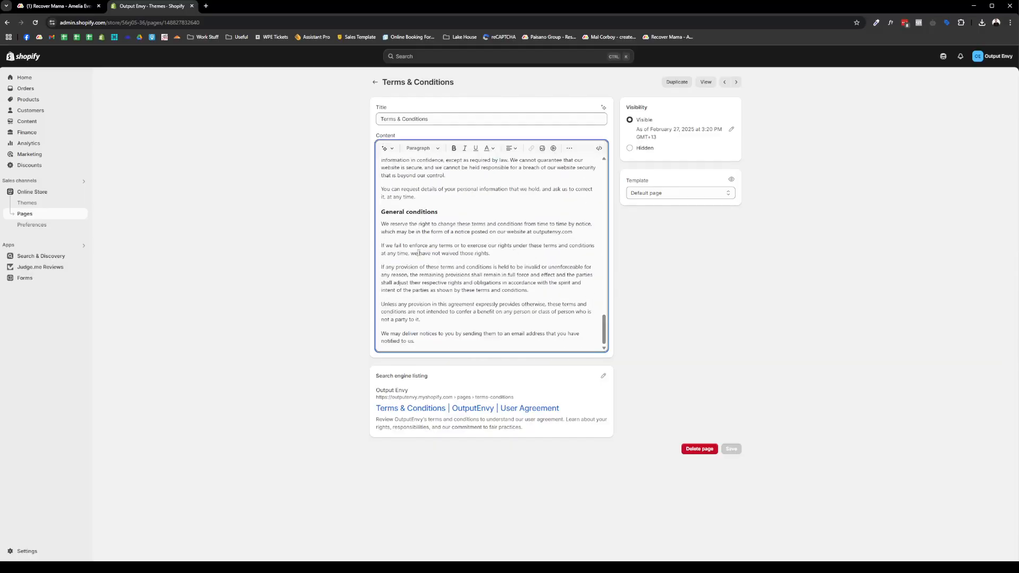
left_click(706, 87)
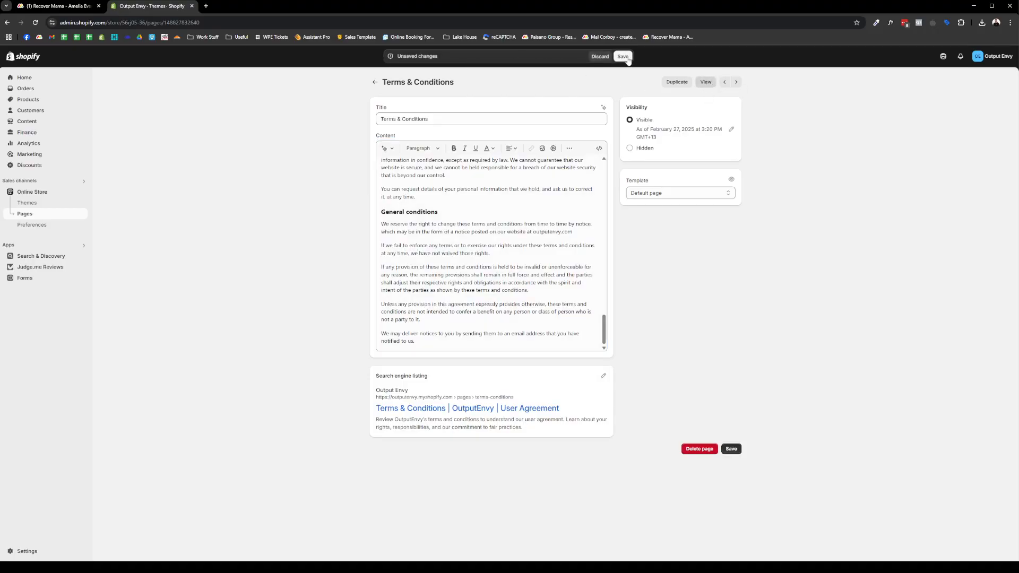
- View the Terms & Conditions page on the live store, then return to the Pages list
left_click(707, 83)
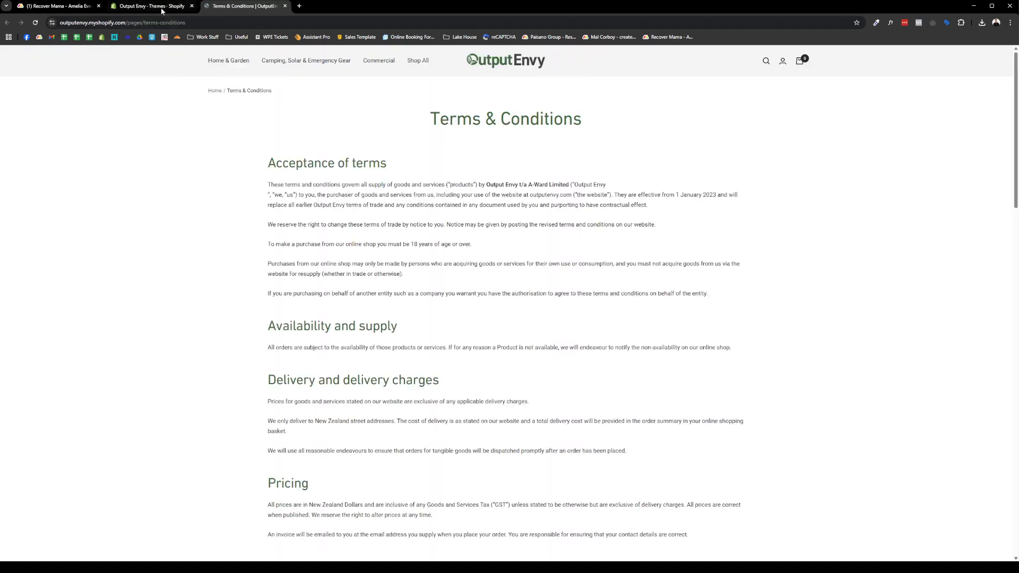
left_click(154, 4)
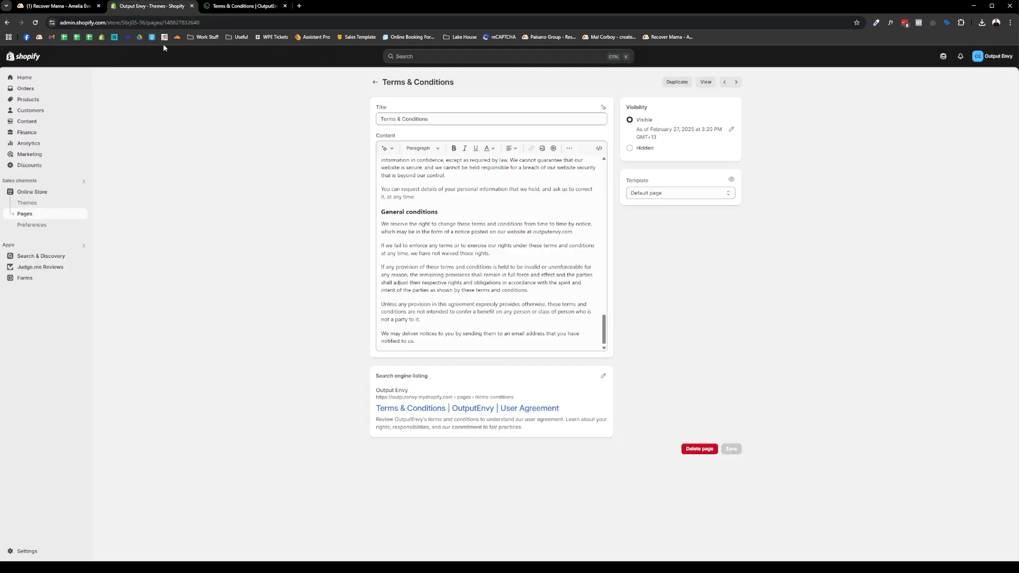
left_click(375, 83)
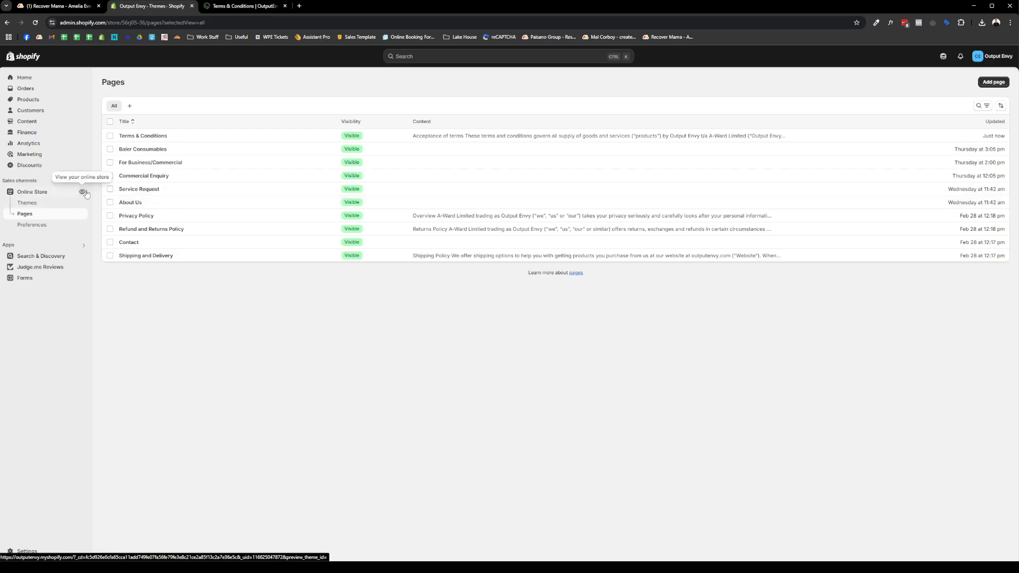
- Open the storefront in a new tab, then close it and return to the admin
left_click(83, 193)
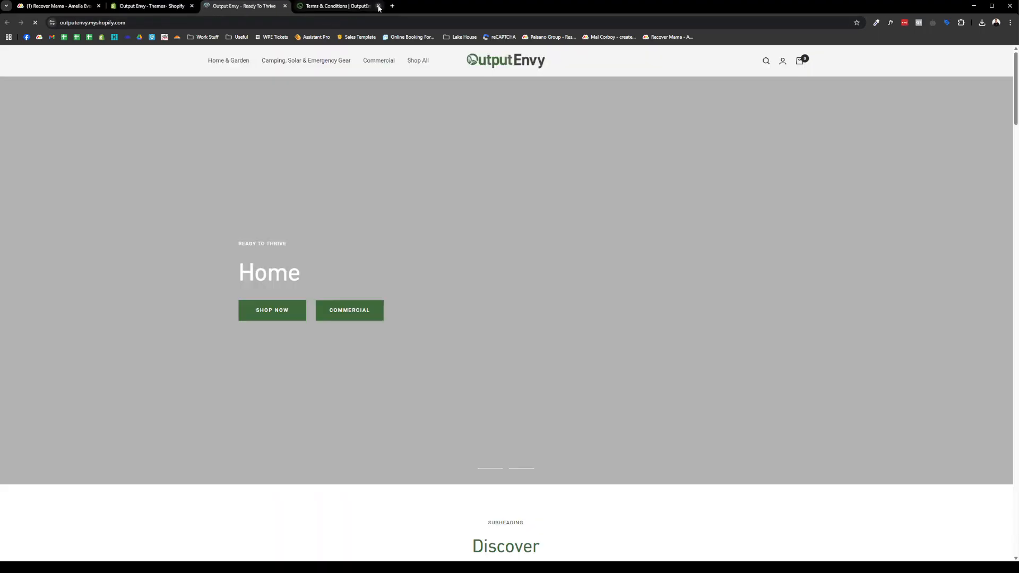
left_click(377, 6)
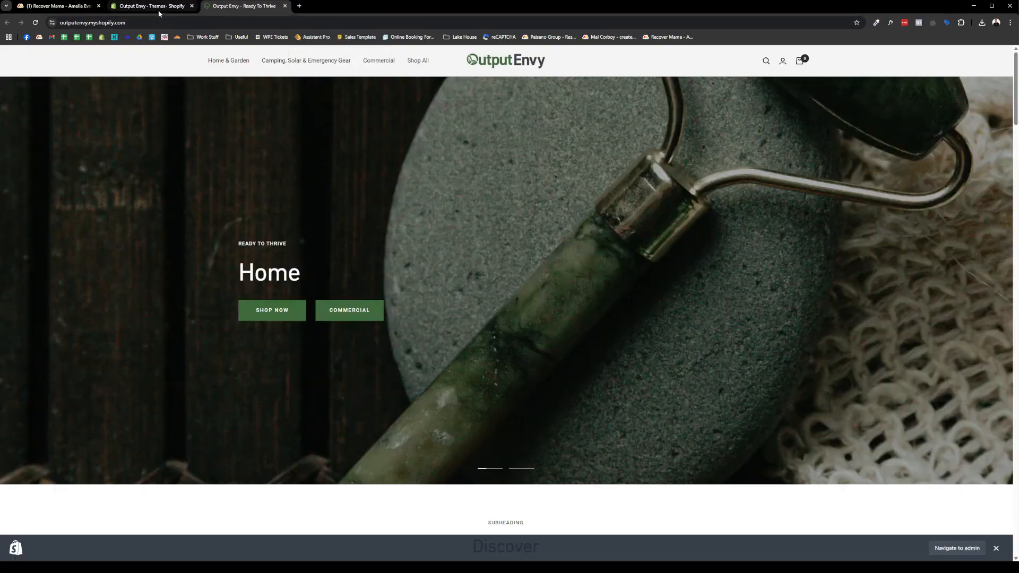
left_click(159, 11)
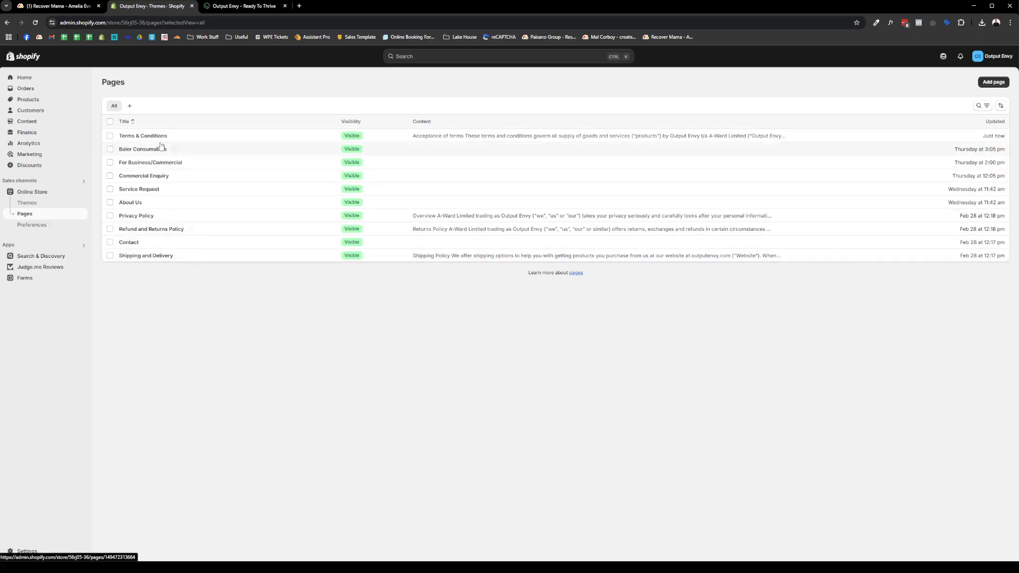
- Recheck the Terms & Conditions text, then go back and open Themes
left_click(136, 139)
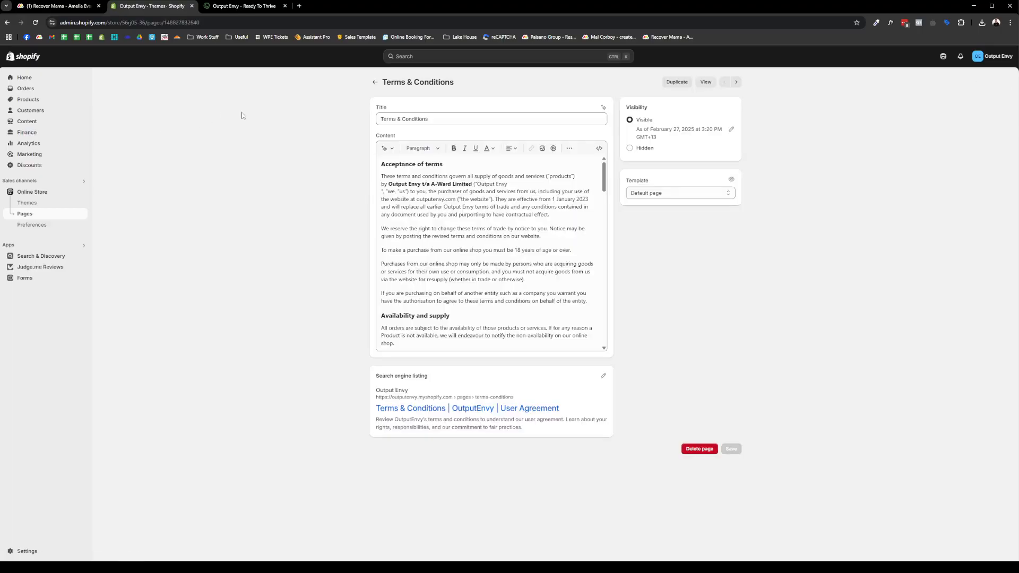
scroll(532, 251, "down", 8)
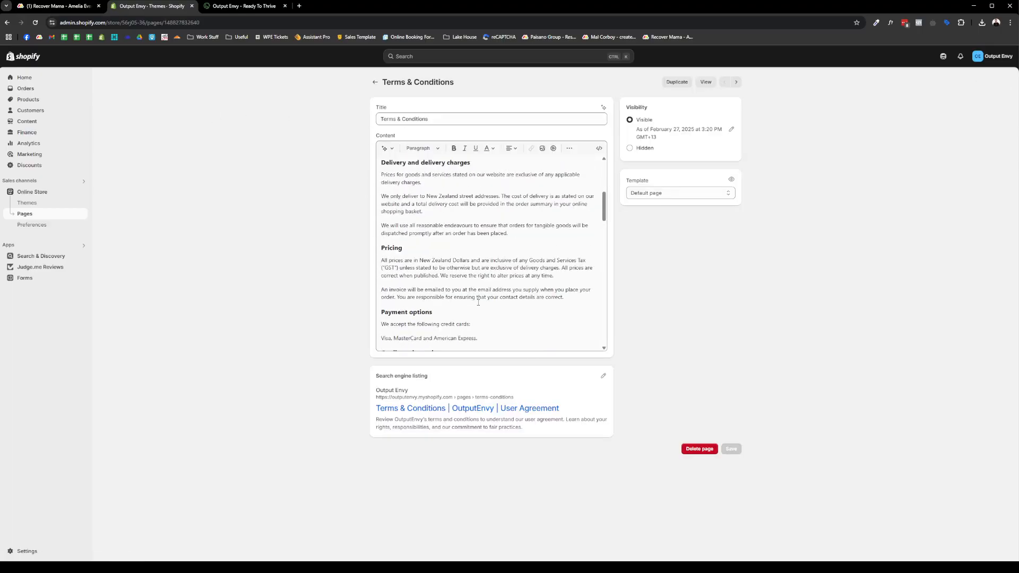
left_click(374, 82)
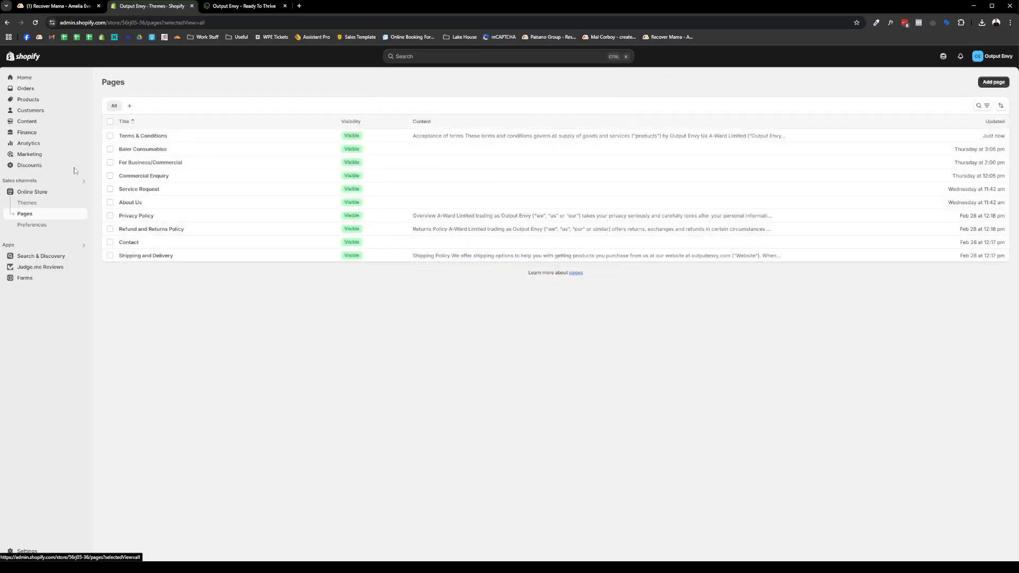
left_click(53, 200)
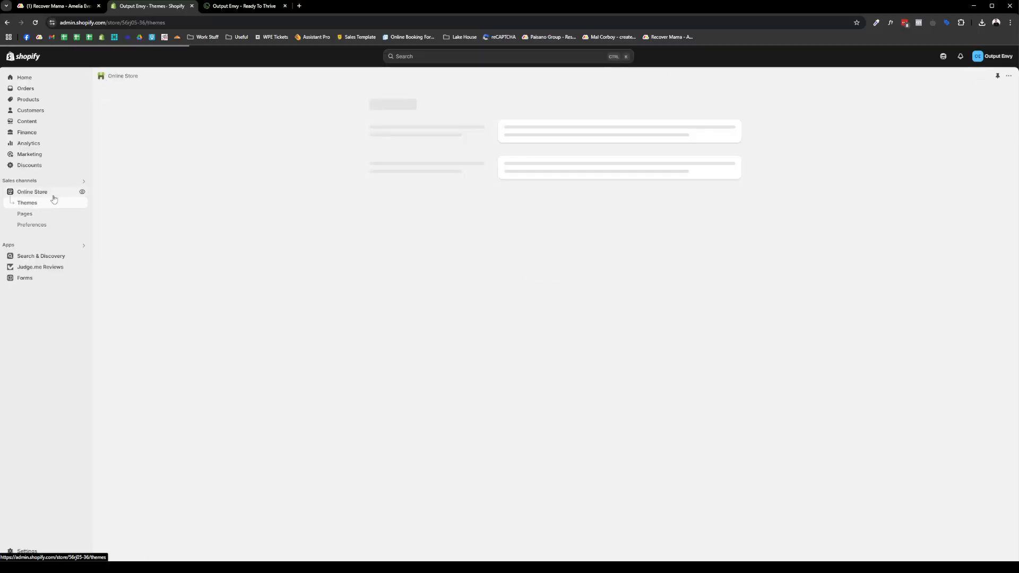
left_click(711, 282)
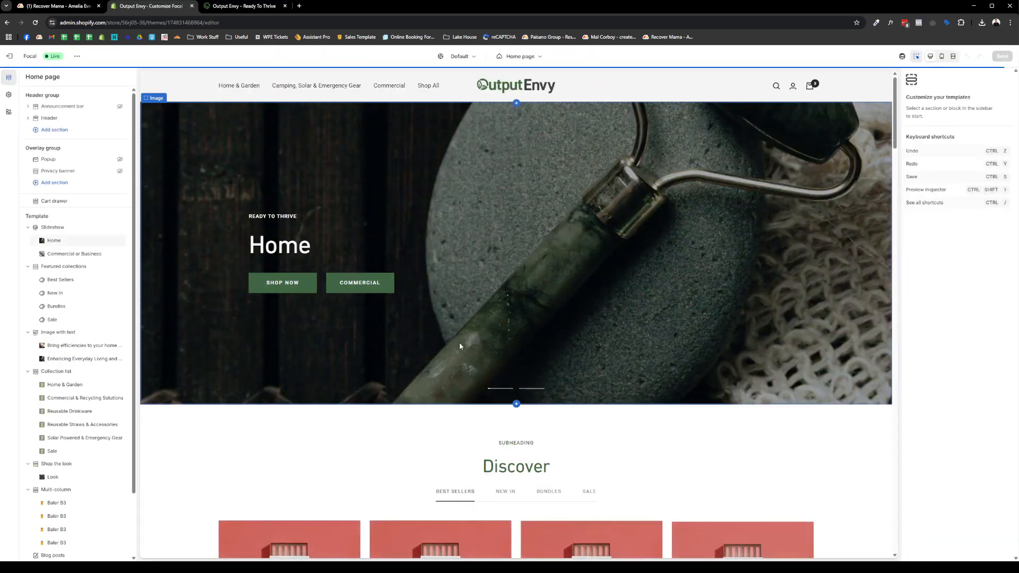
scroll(66, 329, "down", 2)
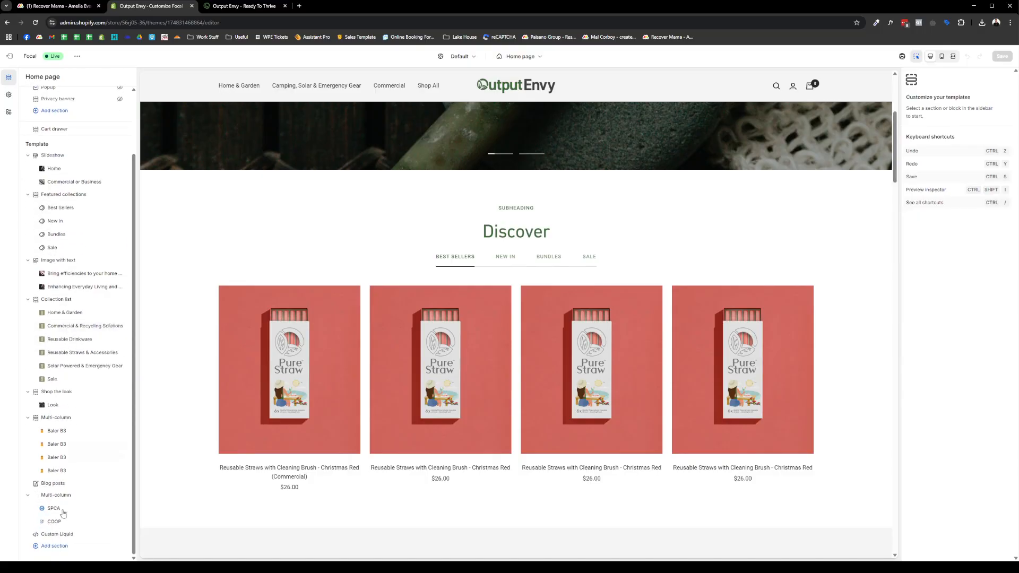
left_click(54, 546)
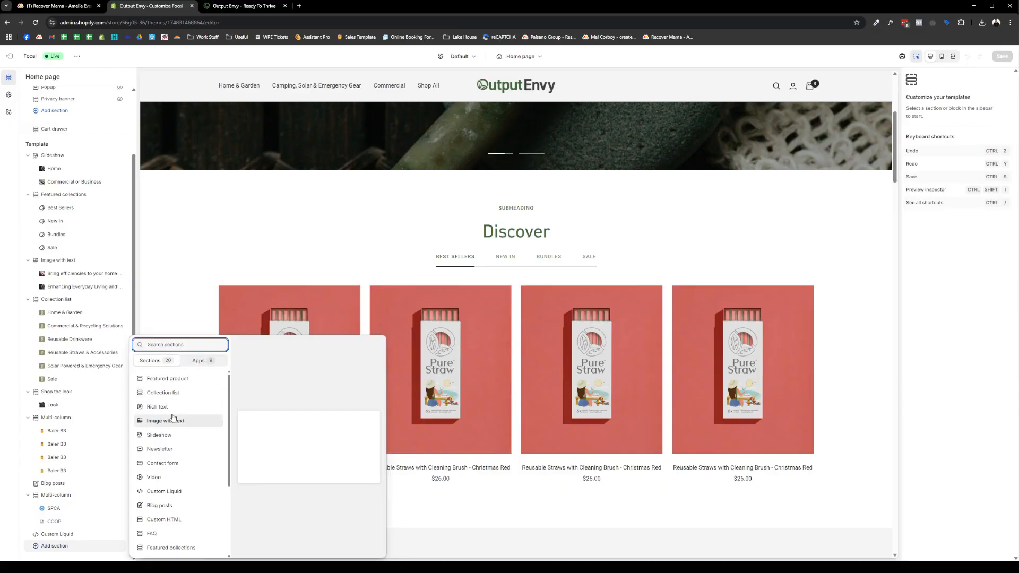
scroll(180, 431, "down", 2)
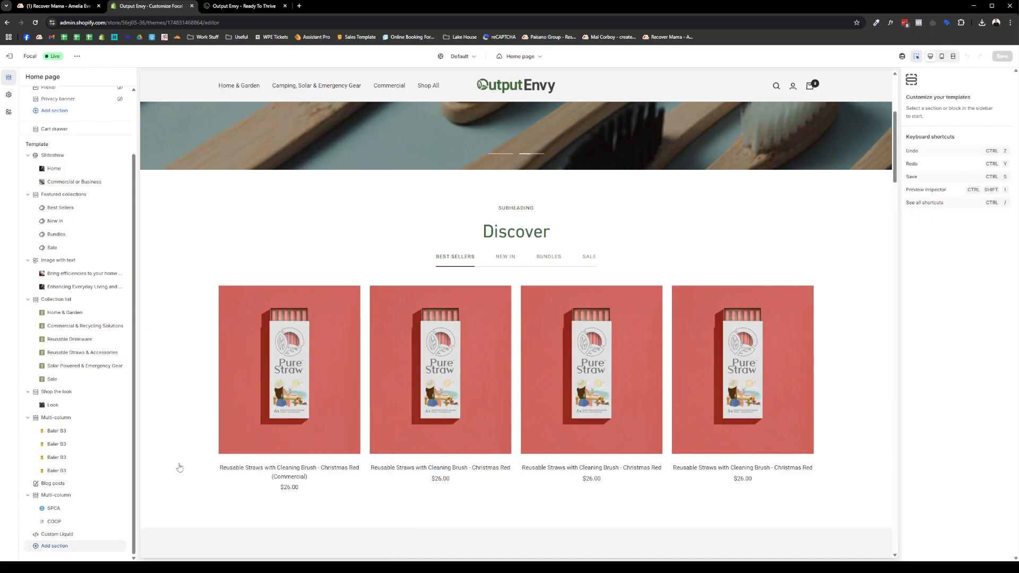
left_click(173, 463)
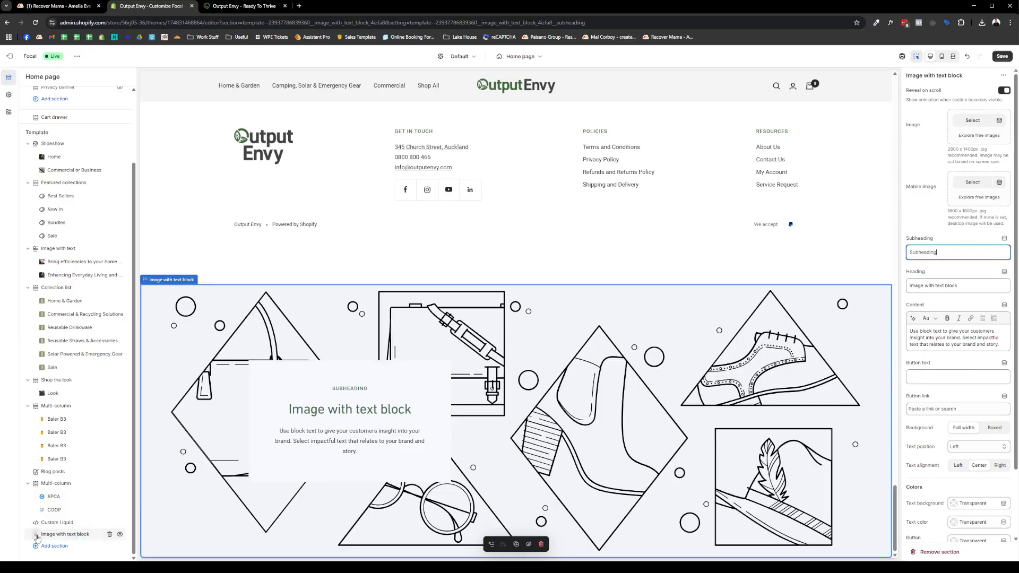
left_click_drag(37, 537, 43, 455)
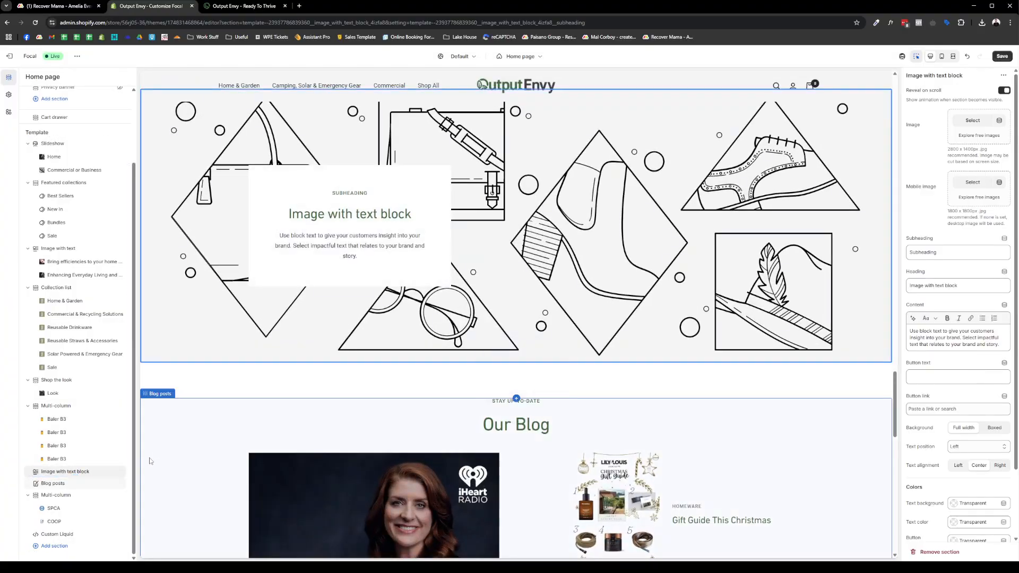
left_click(109, 472)
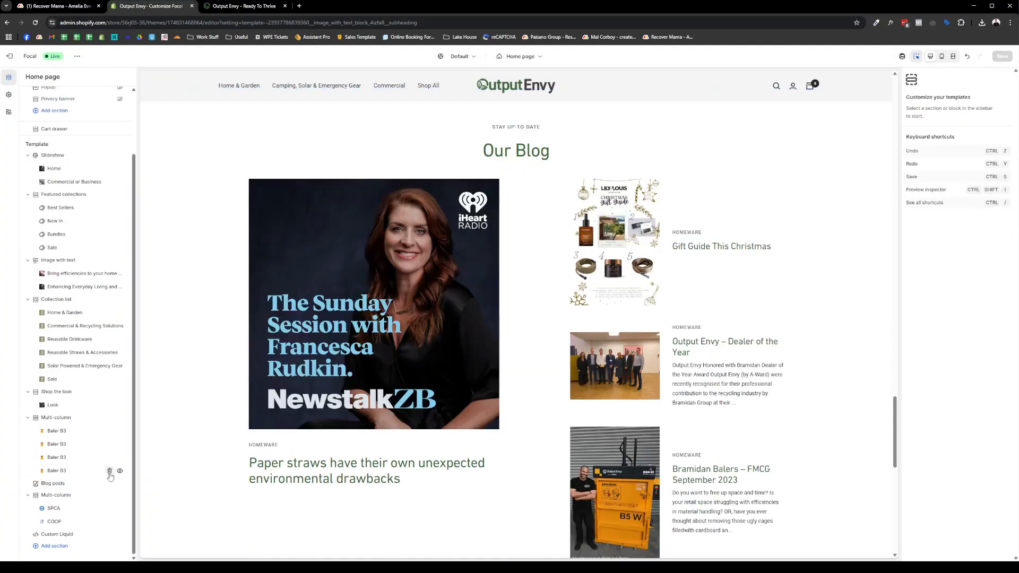
scroll(608, 210, "up", 5)
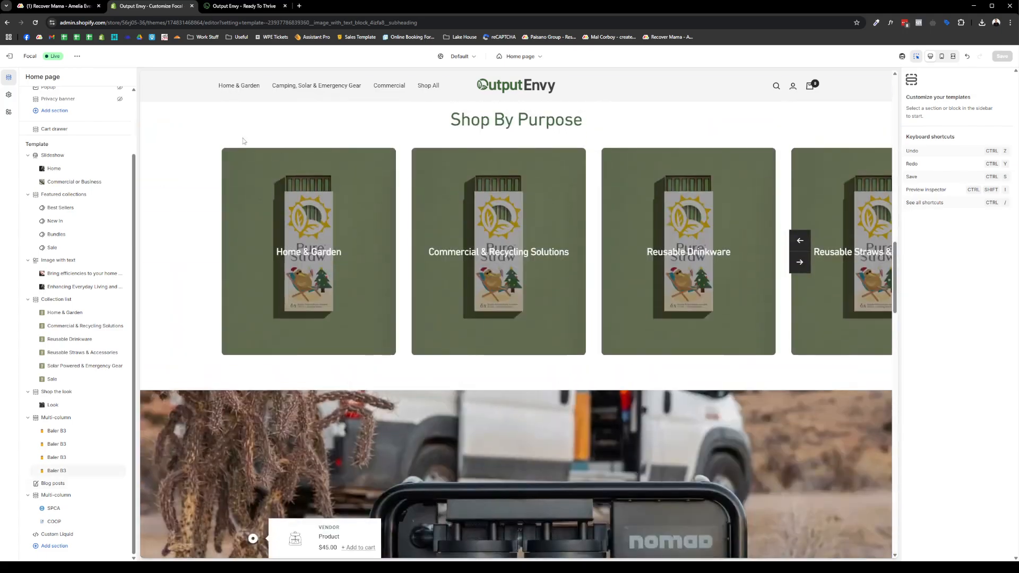
left_click(9, 56)
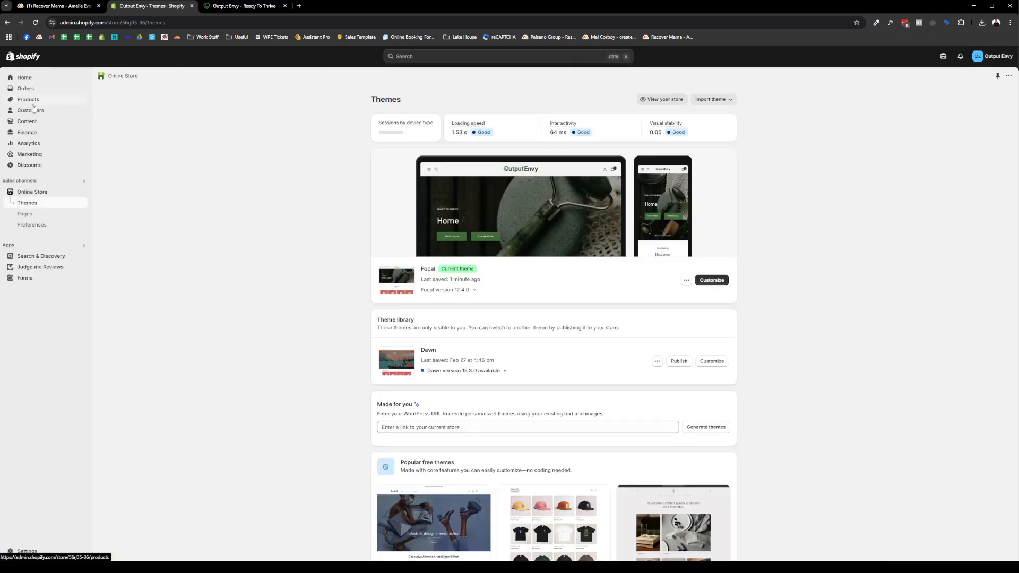
- Find and open the Solar Inflatable Tents collection from the Collections list
left_click(44, 105)
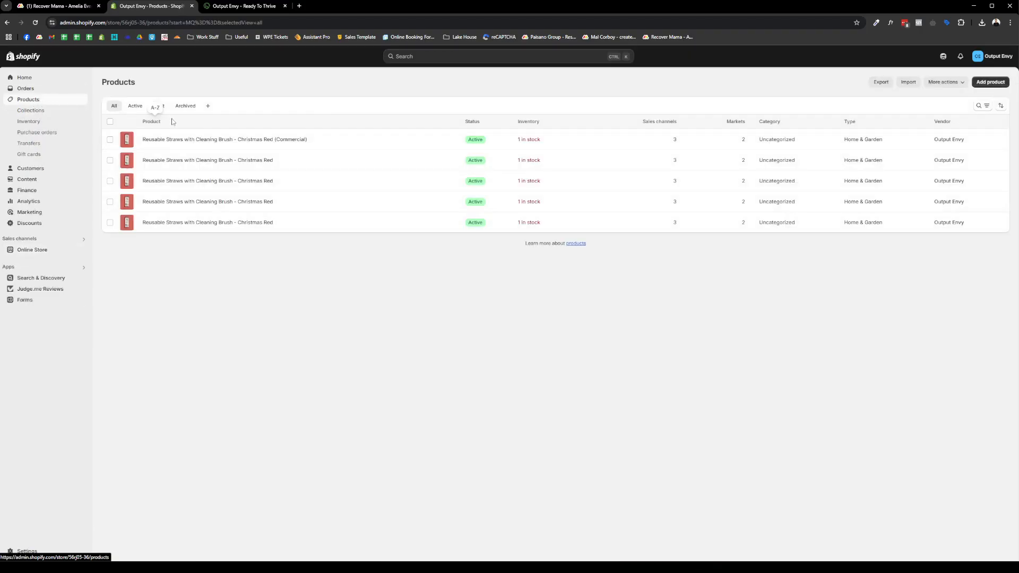
left_click(30, 110)
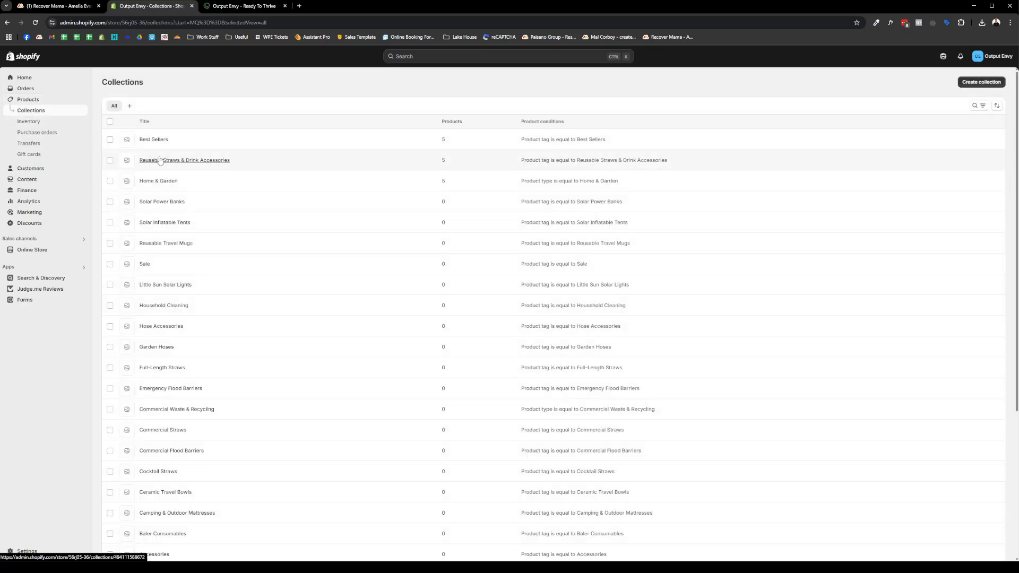
scroll(480, 201, "down", 1)
scroll(480, 201, "down", 4)
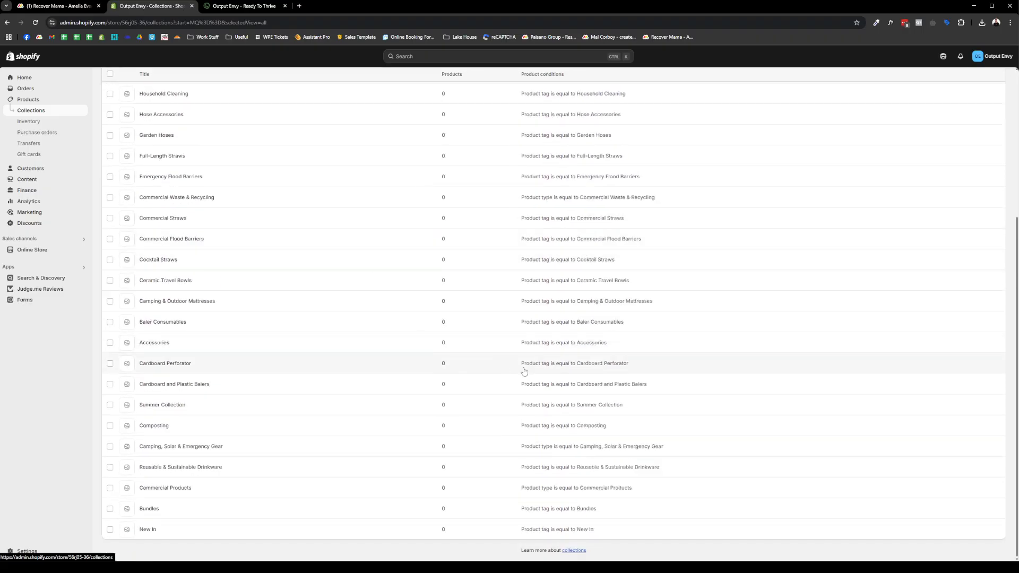
scroll(523, 395, "up", 2)
scroll(528, 361, "down", 2)
scroll(592, 339, "up", 5)
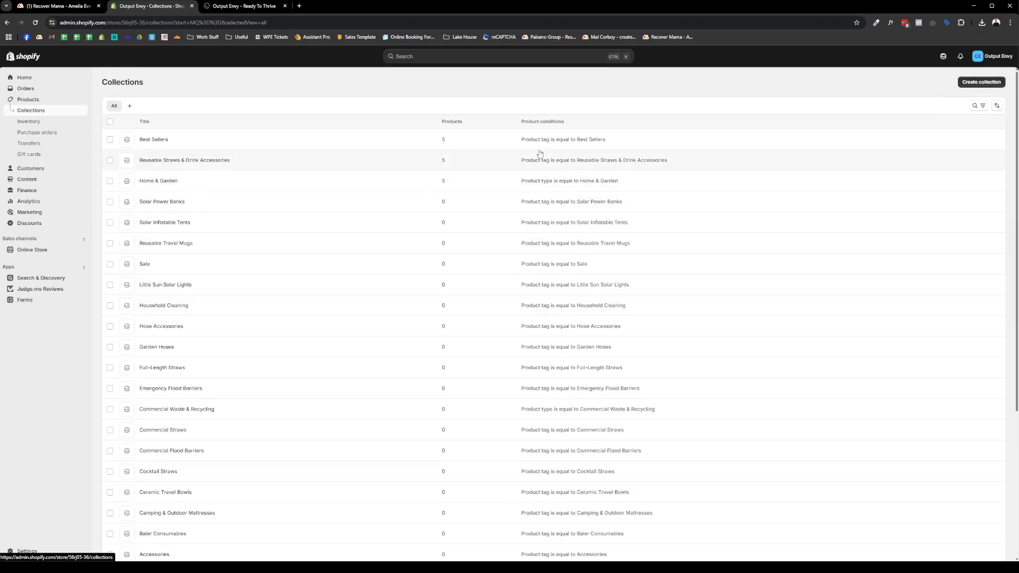
left_click(164, 223)
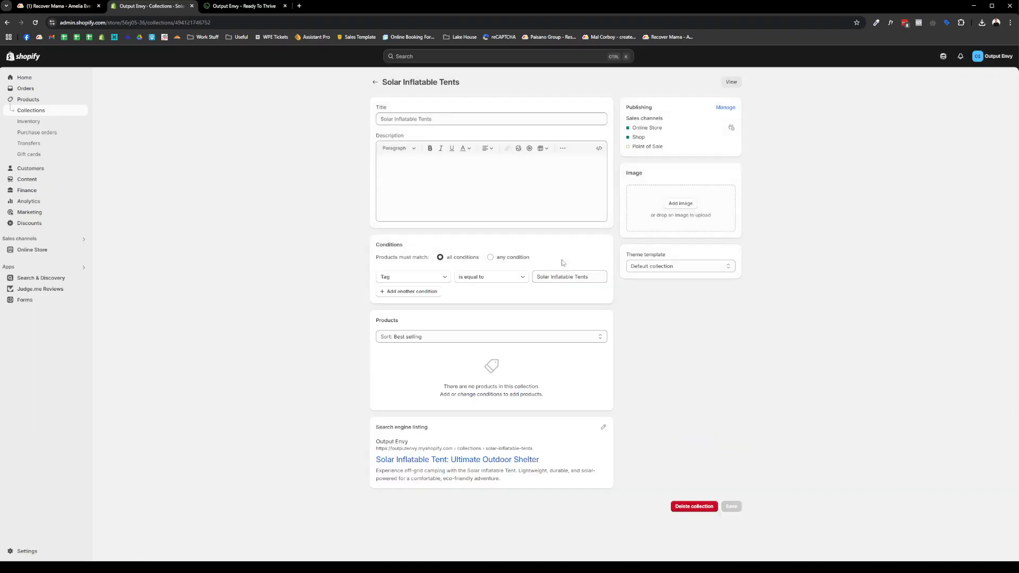
- Check the collection's tag condition 'Solar Inflatable Tents', its title and description
triple_click(596, 280)
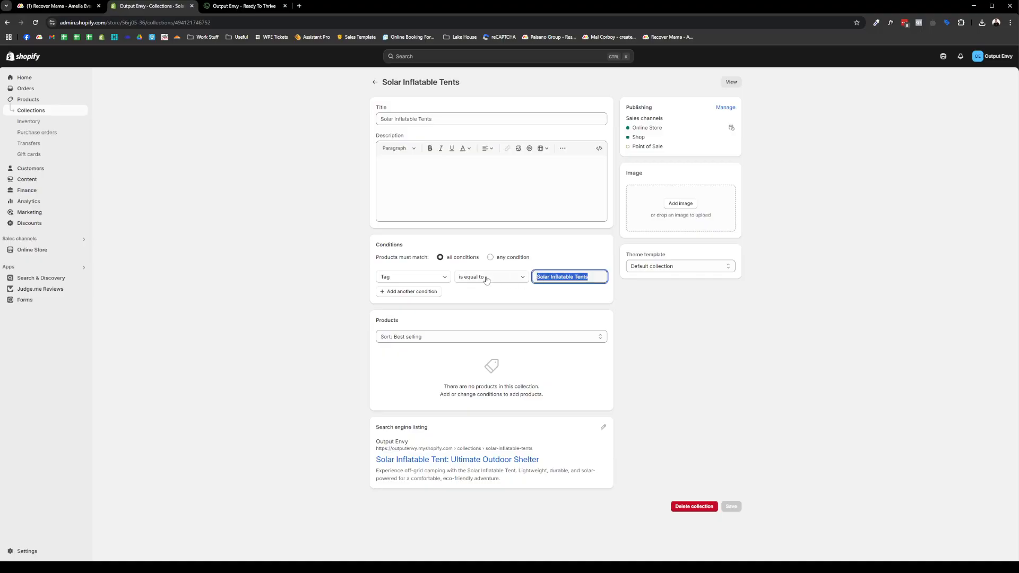
left_click_drag(592, 278, 512, 279)
left_click_drag(444, 120, 330, 122)
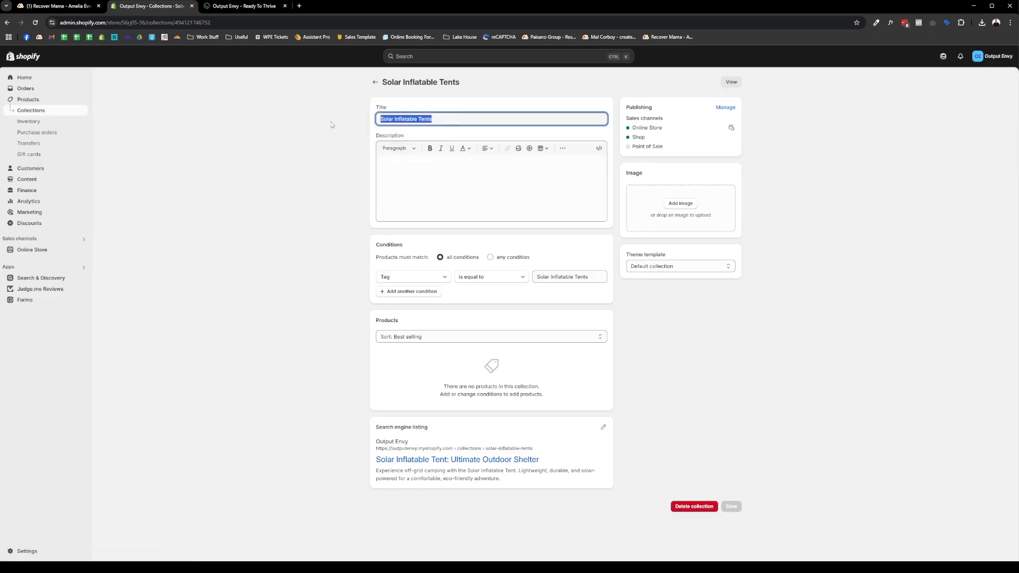
left_click(443, 107)
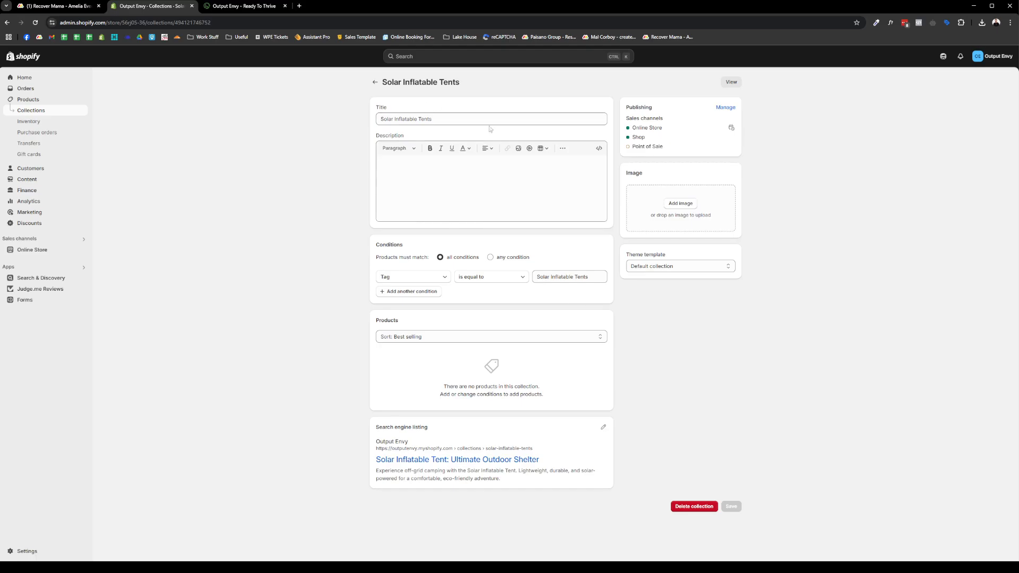
left_click(394, 182)
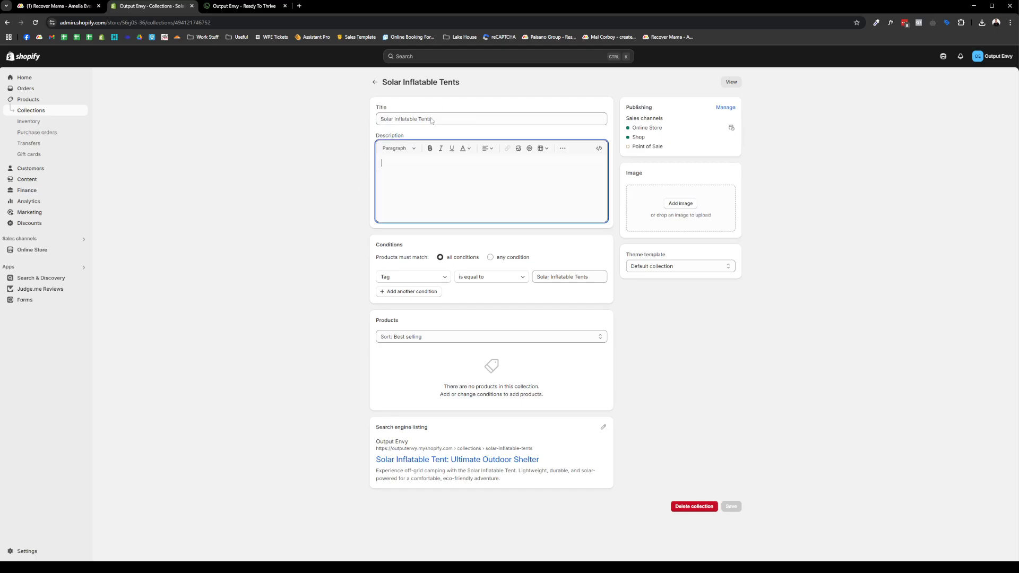
- Reopen Solar Inflatable Tents from Collections to recheck the tag condition, then leave it
left_click(375, 82)
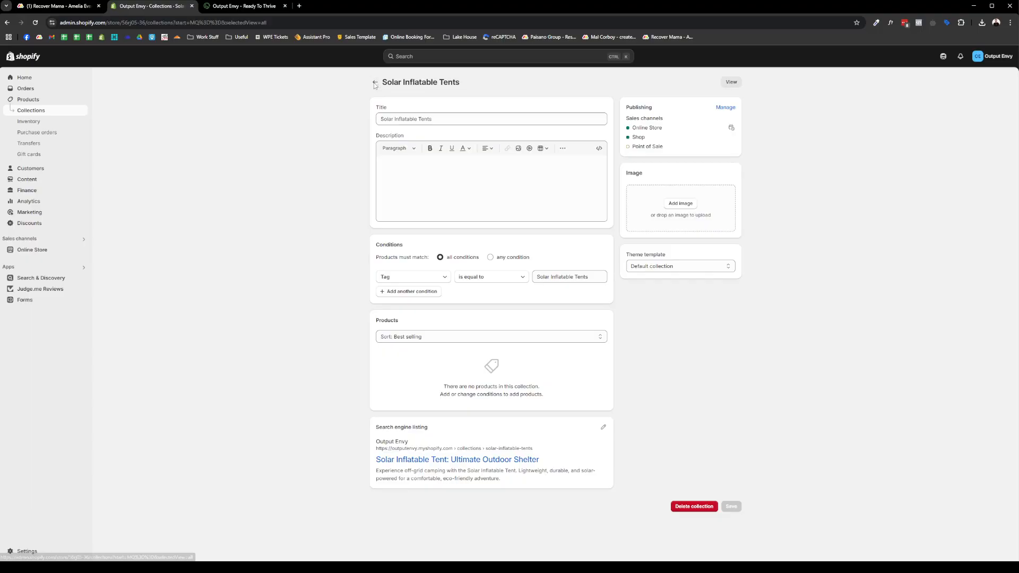
left_click(52, 99)
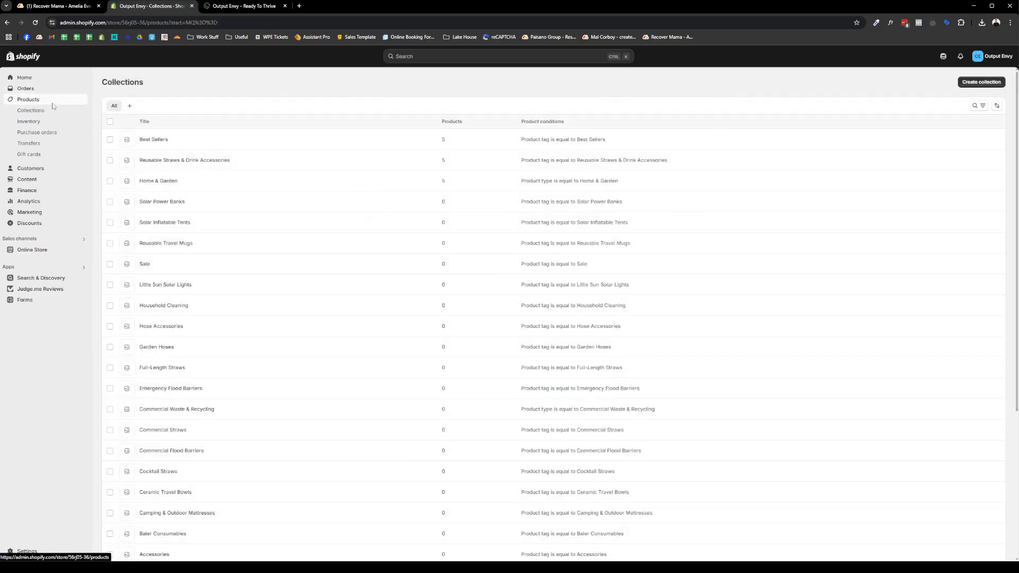
left_click(52, 111)
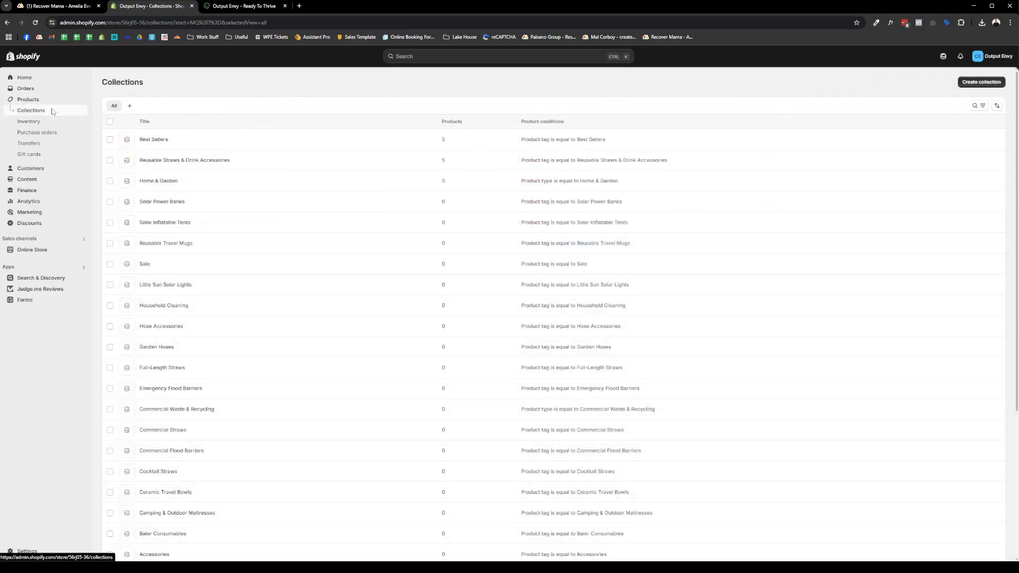
left_click(165, 222)
triple_click(596, 279)
key("ctrl+c")
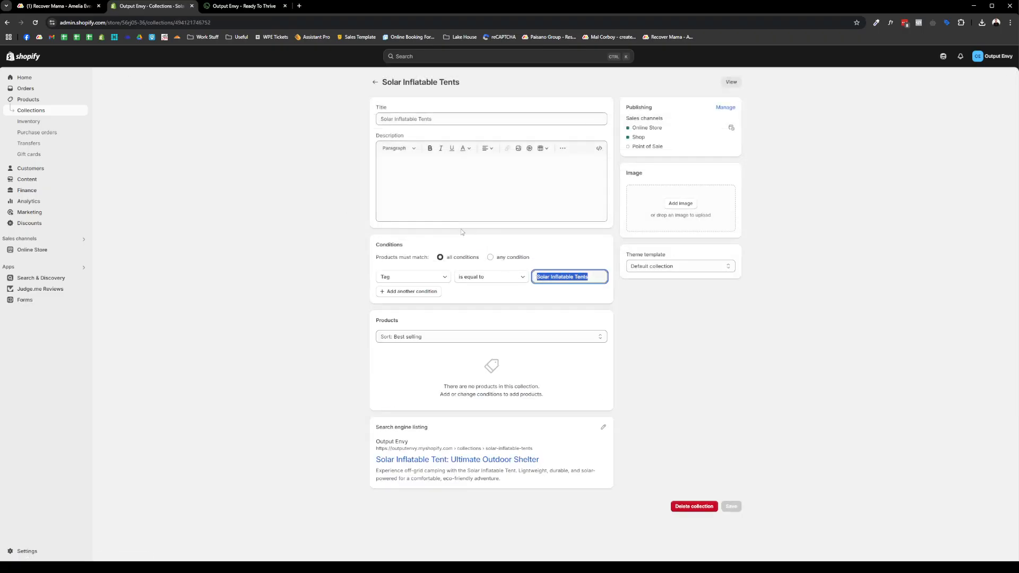
left_click(375, 82)
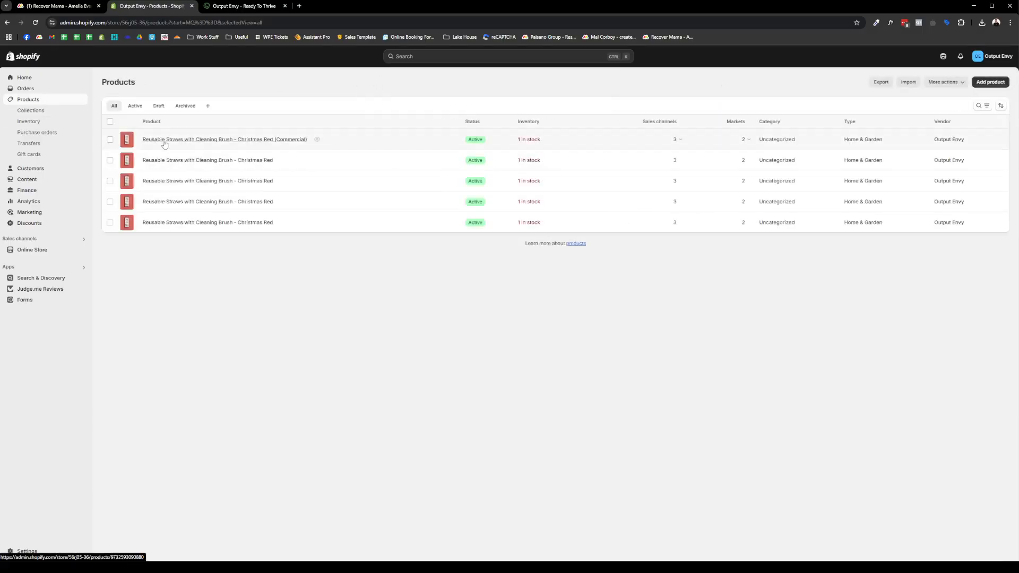
- Open the Christmas Red straws product, add then remove the 'Solar Inflatable Tents' tag
left_click(201, 160)
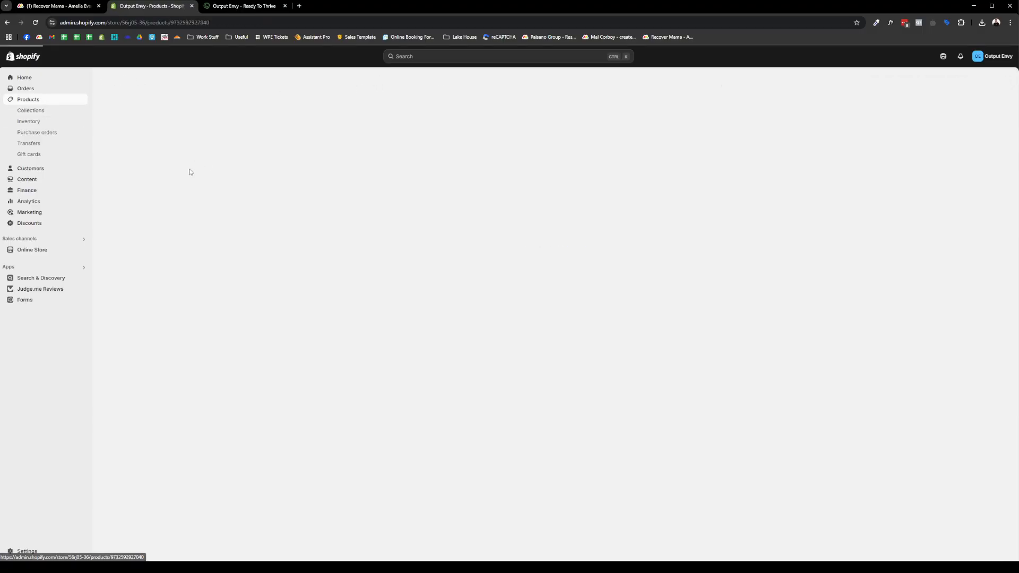
scroll(680, 329, "down", 2)
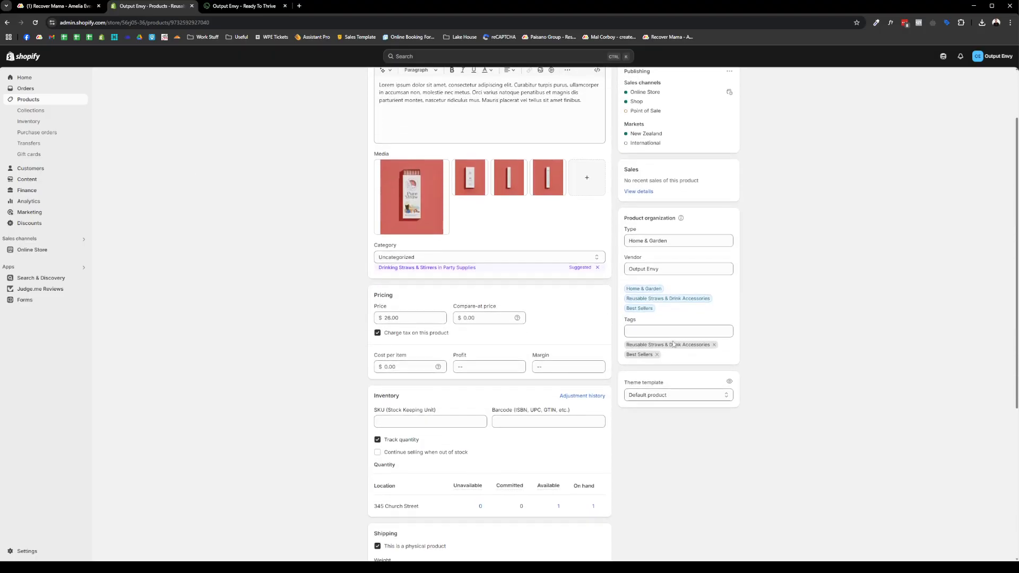
left_click(679, 329)
key("ctrl+v")
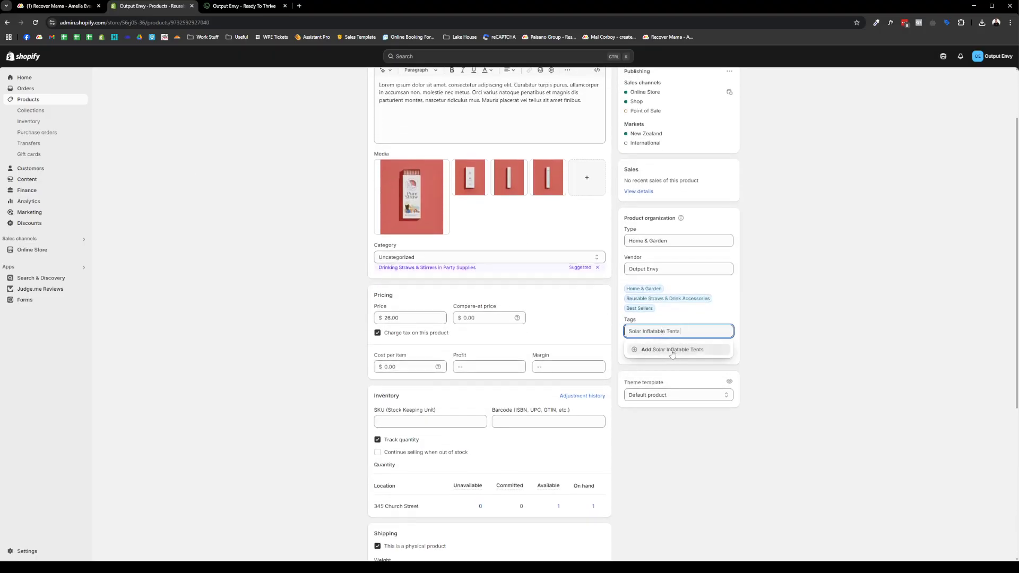
left_click(671, 351)
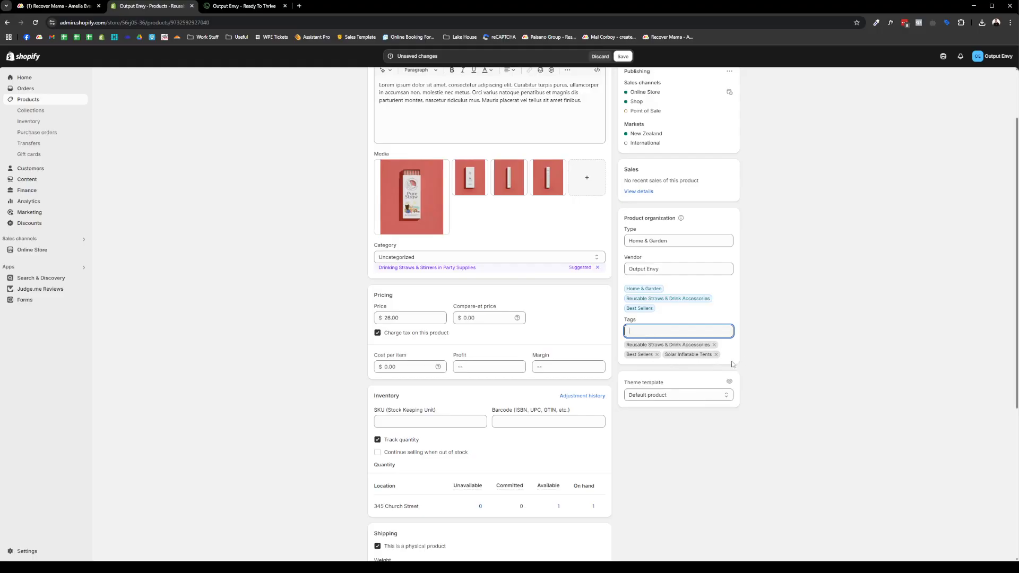
left_click(717, 355)
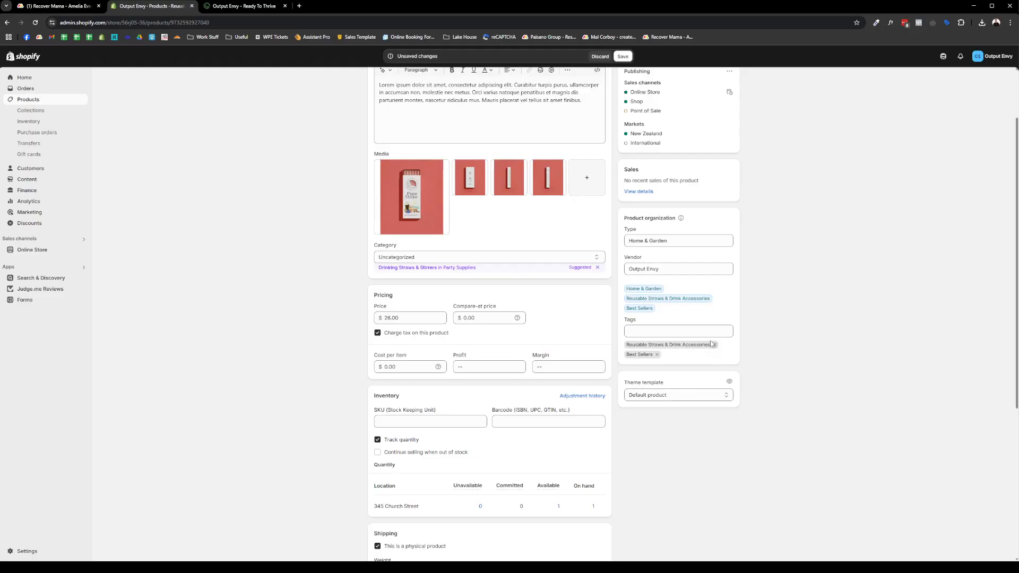
- Review the Home & Garden product type and save the product
left_click(677, 240)
left_click_drag(680, 242, 585, 232)
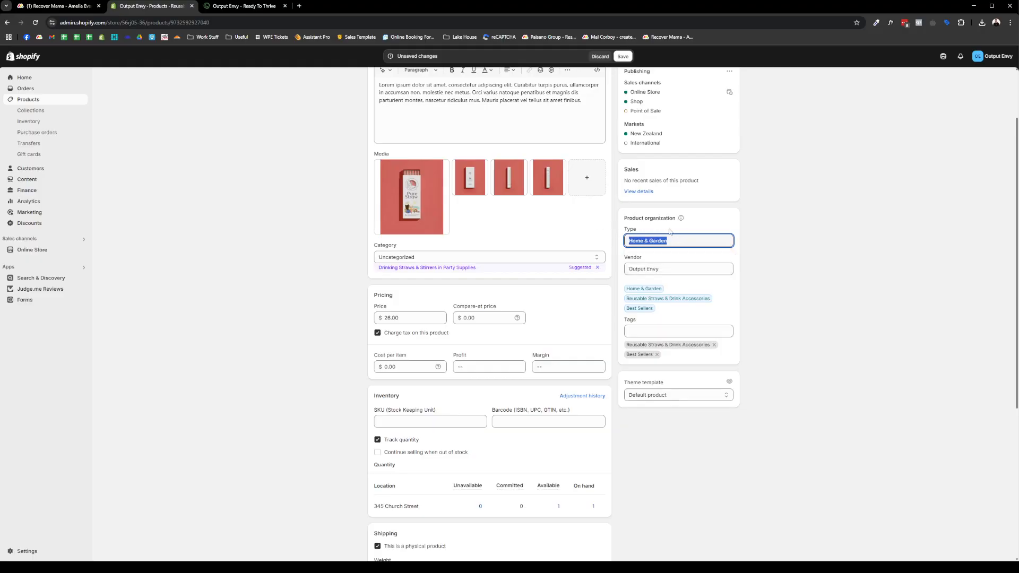
left_click(672, 230)
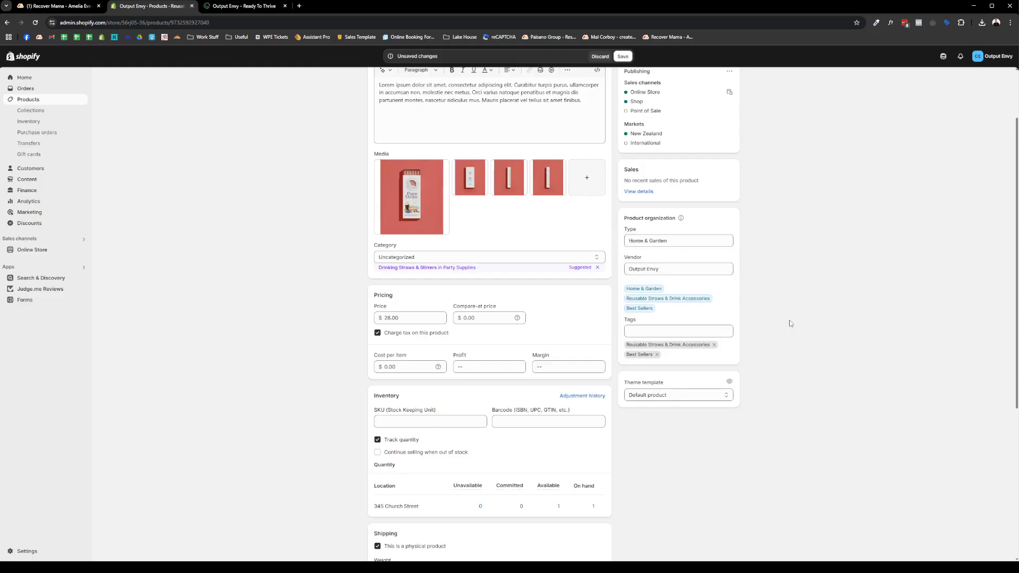
scroll(308, 274, "up", 2)
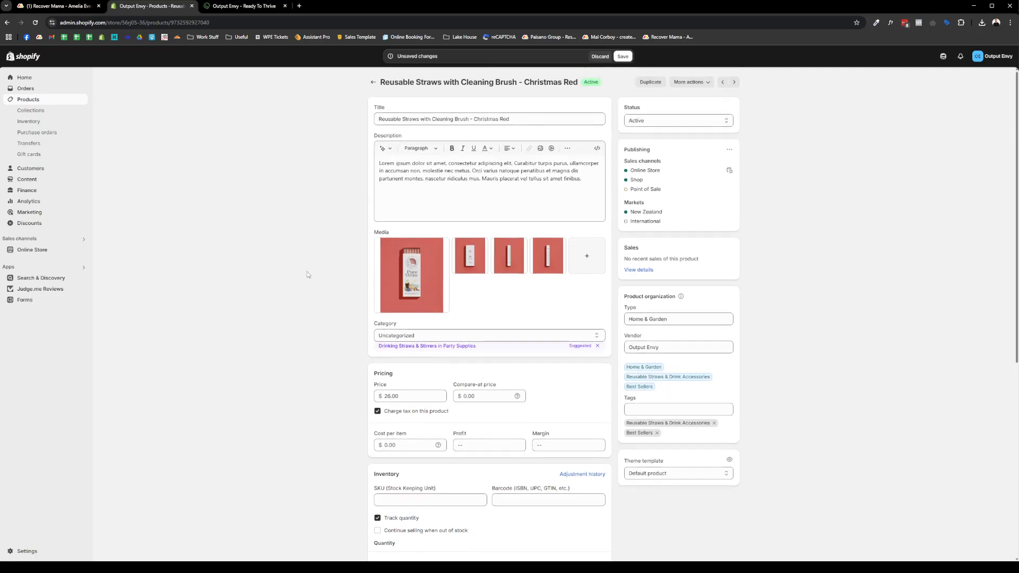
left_click(626, 59)
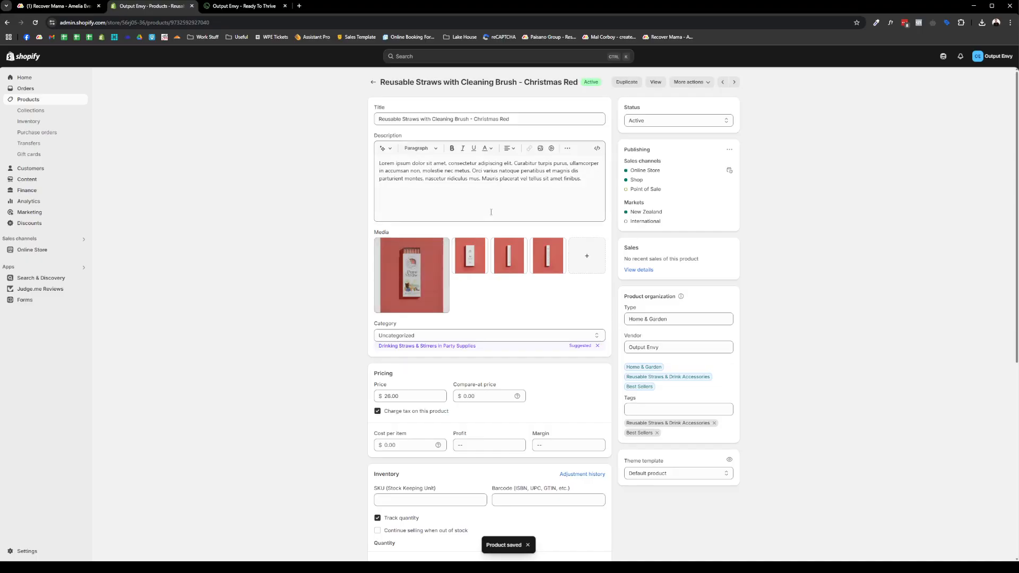
- Move the second product image in the gallery and scroll down to Variants
mouse_move(472, 261)
left_mouse_down()
mouse_move(486, 260)
mouse_move(467, 255)
left_mouse_up()
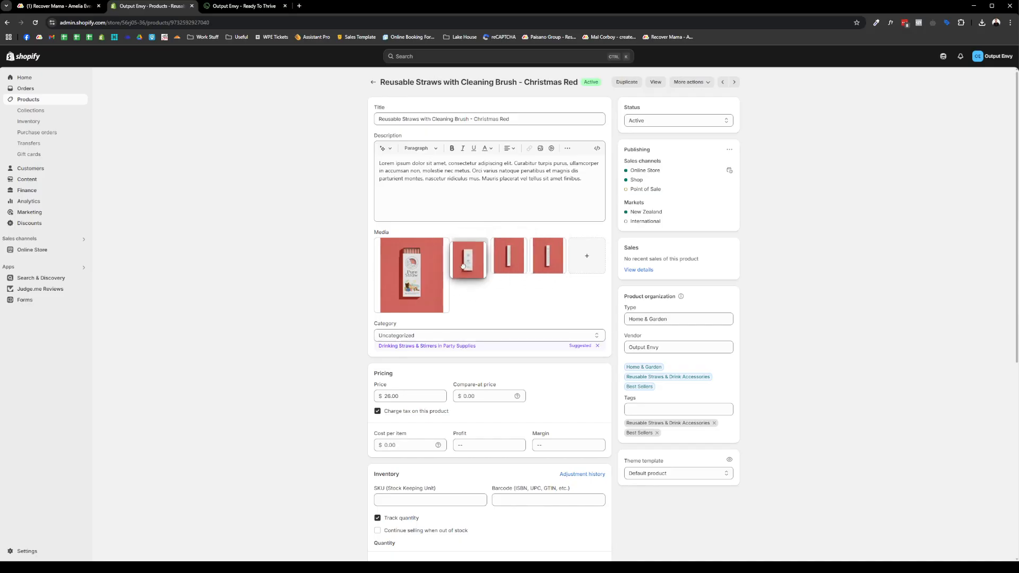
scroll(358, 344, "down", 2)
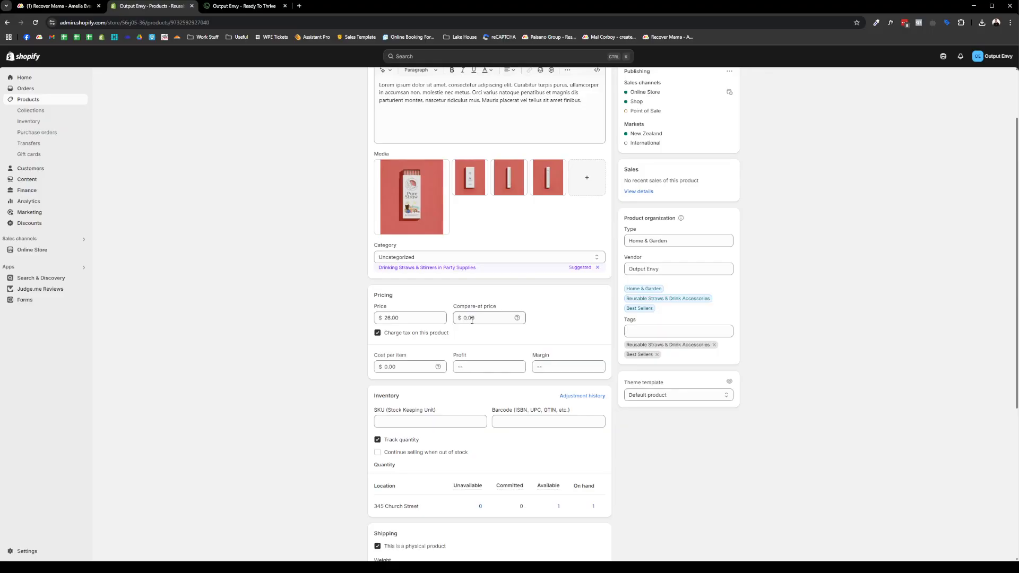
scroll(375, 350, "down", 3)
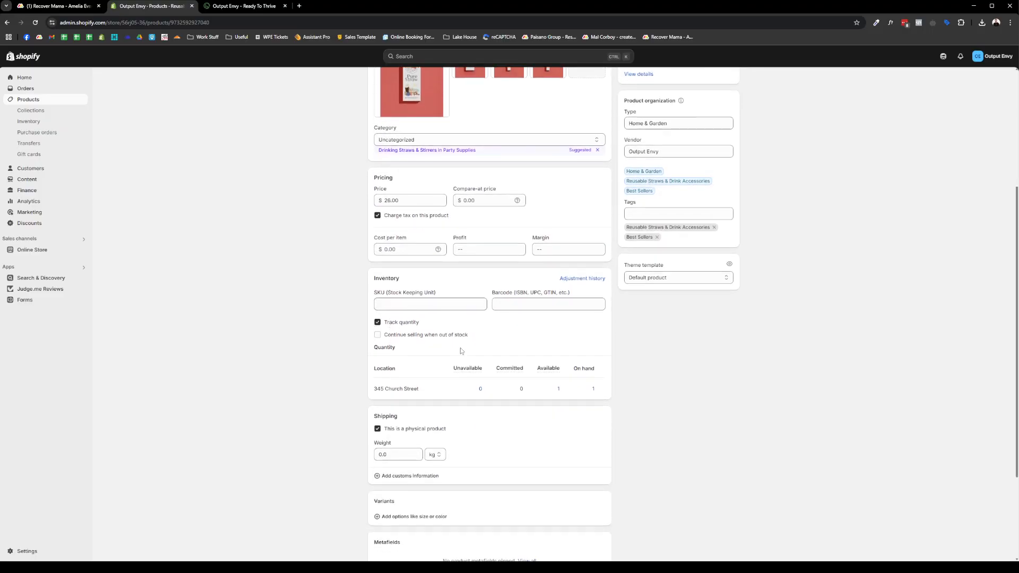
scroll(593, 333, "down", 2)
scroll(425, 333, "down", 1)
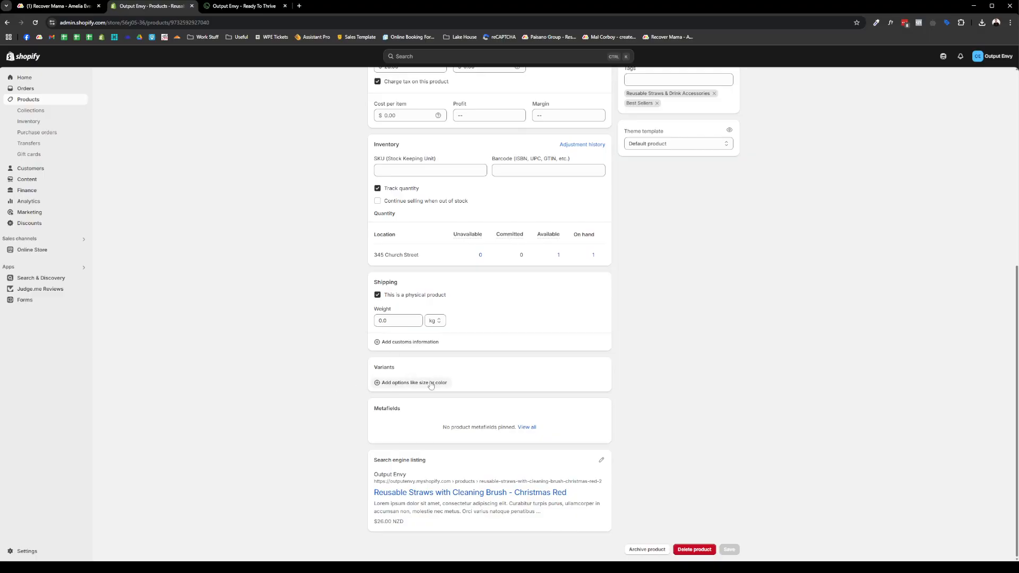
- Add a Size option with the values Small, Medium and Large to create the variants
left_click(410, 382)
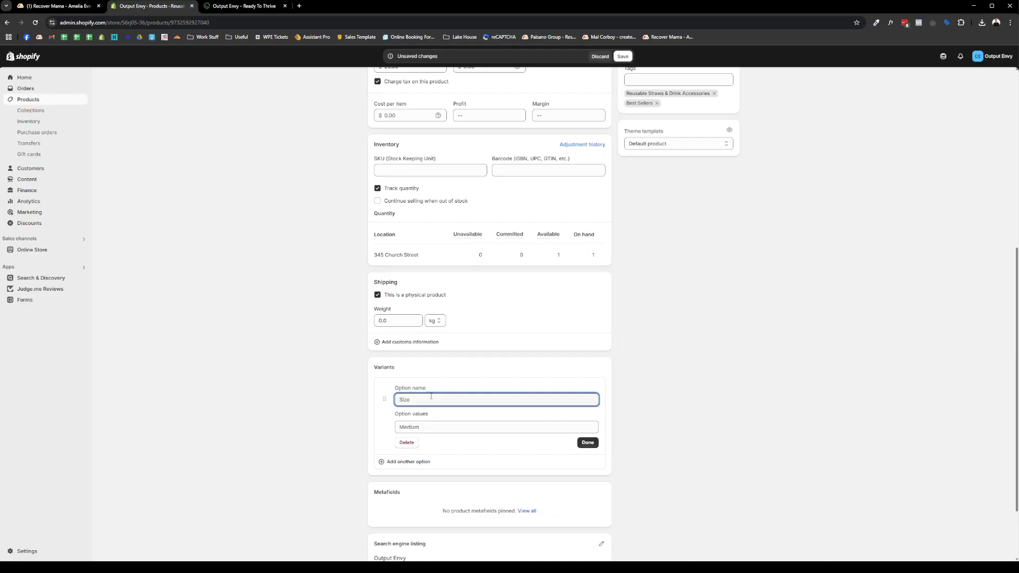
type("Size")
left_click(439, 425)
type("Small")
key("Tab")
type("Em")
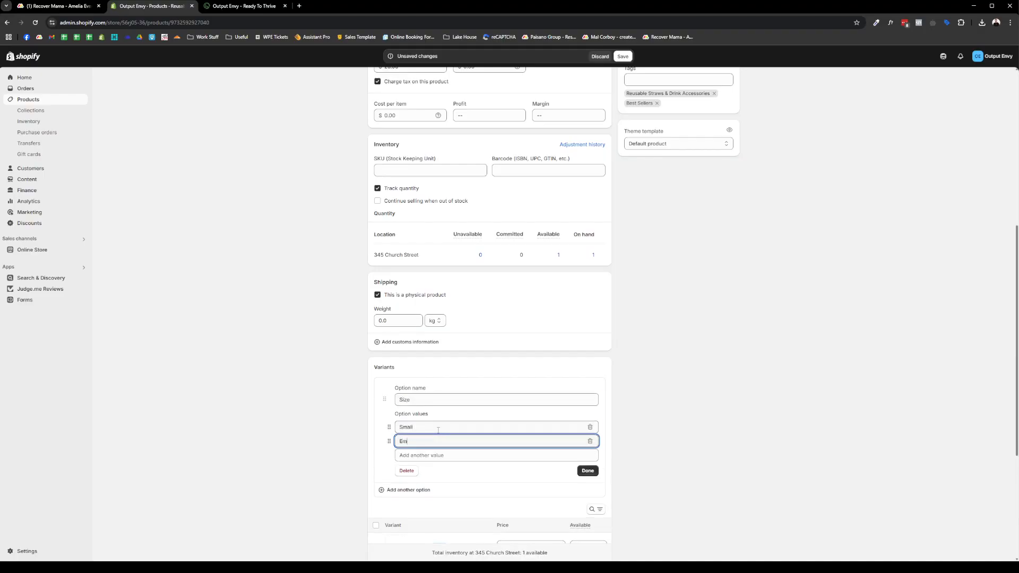
key("BackSpace")
key("BackSpace")
type("Medium")
key("Tab")
type("Larg")
left_click(587, 484)
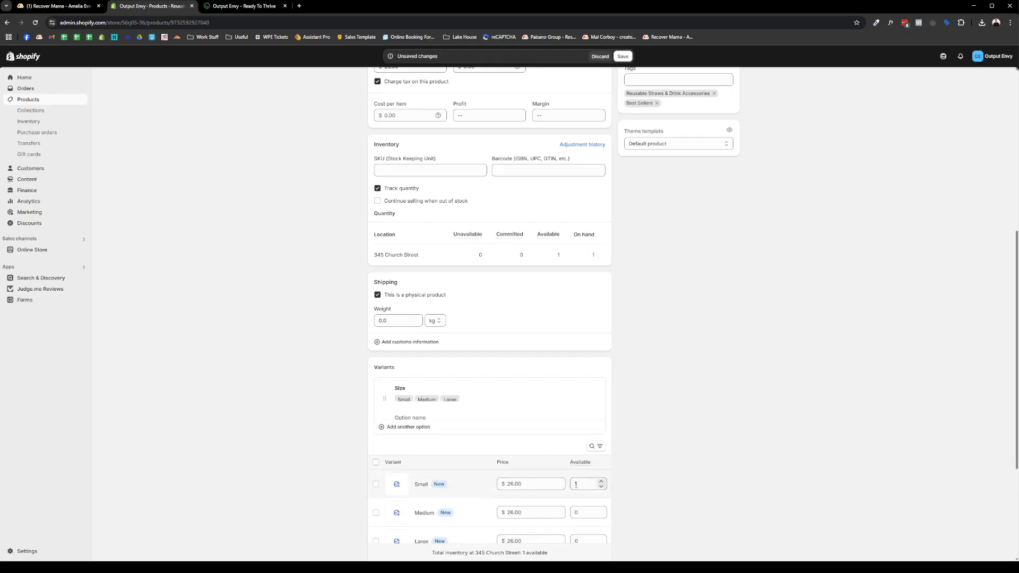
- Edit the Small, Medium and Large variants' price and available quantity fields, each priced $26.00
scroll(552, 419, "down", 2)
left_click(574, 358)
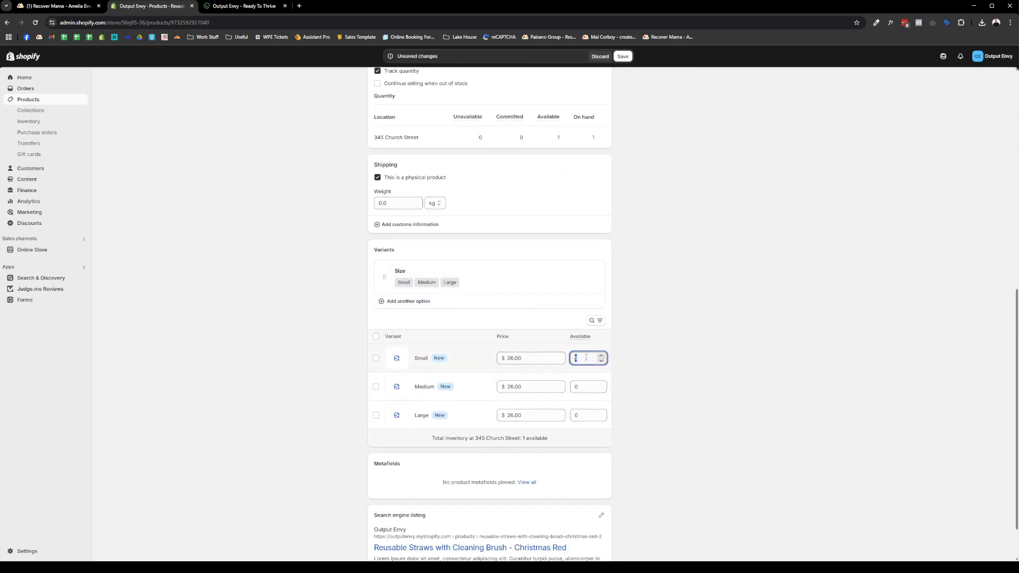
left_click(536, 360)
left_click(588, 390)
left_click(583, 415)
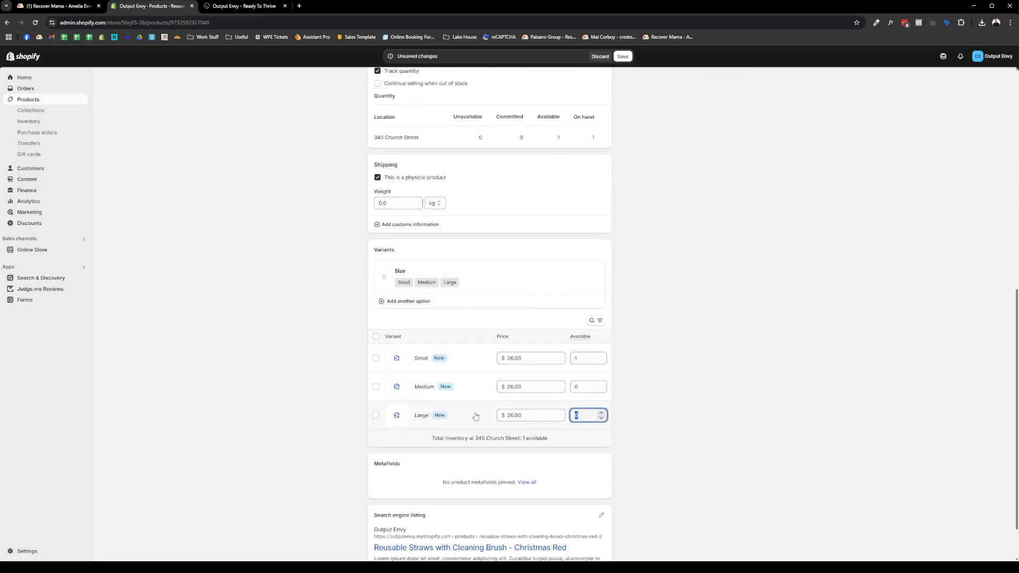
scroll(409, 286, "down", 1)
scroll(518, 274, "up", 10)
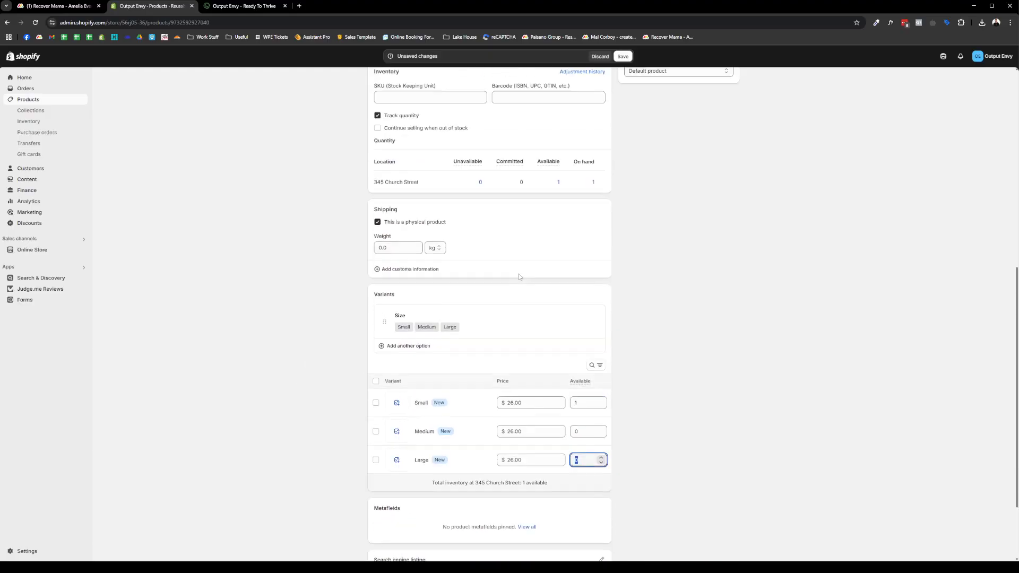
- Discard the Small/Medium/Large variants, view the Christmas Red straws storefront page, then return to the Products list
left_click(600, 56)
scroll(619, 273, "up", 10)
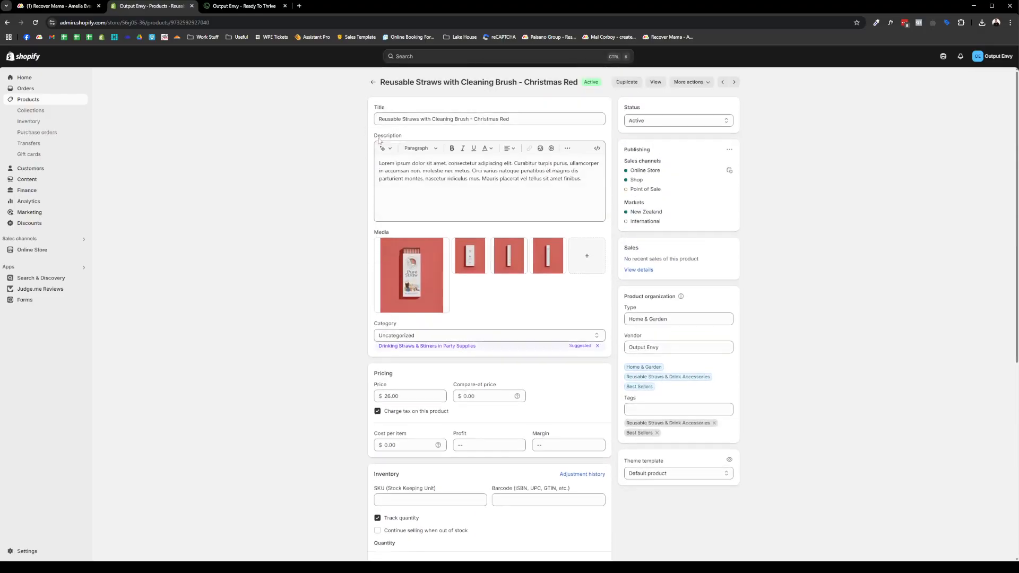
left_click(655, 82)
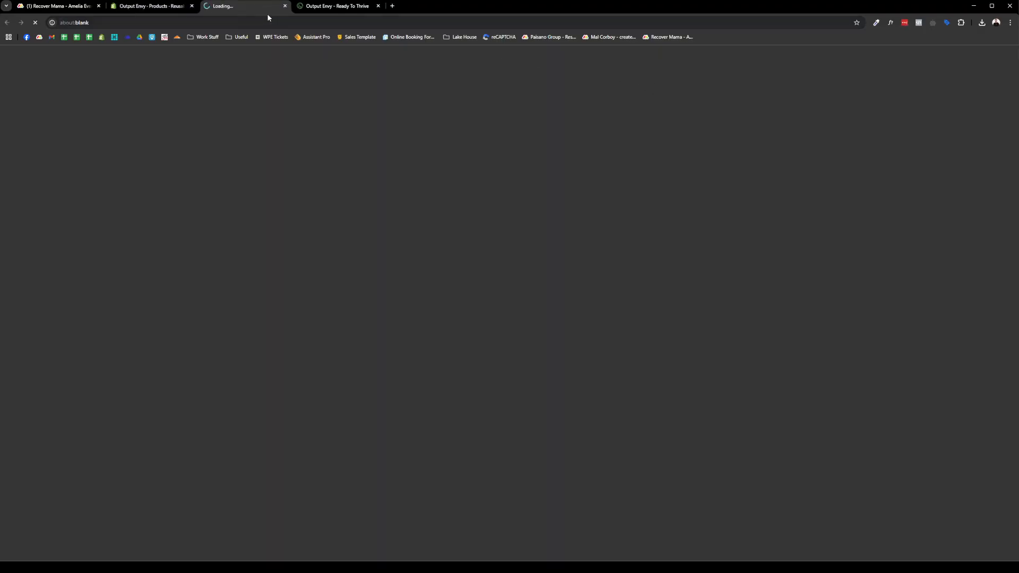
left_click(166, 10)
left_click(313, 79)
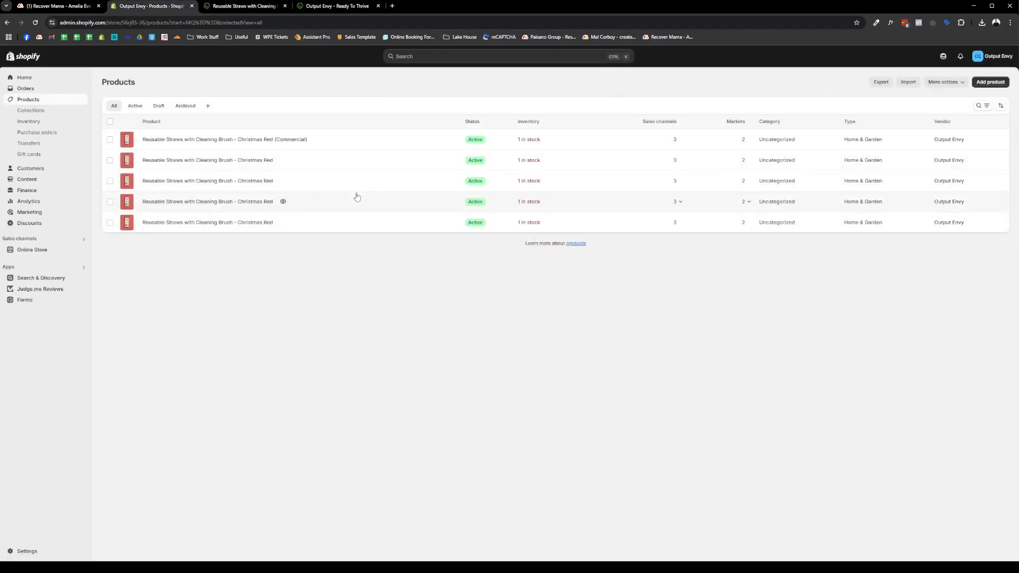